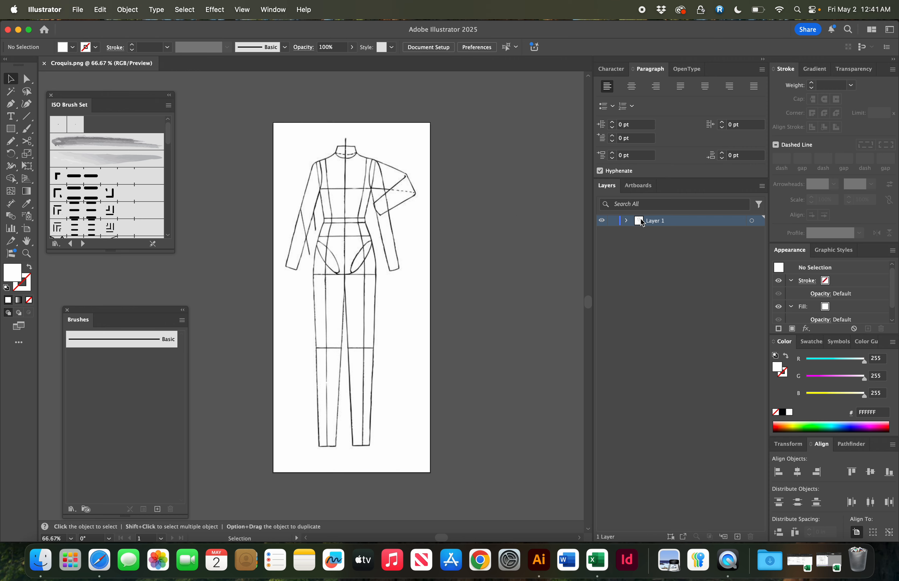
- Lock the croquis layer and add a new layer named Tech Sketch above it
click(612, 221)
click(761, 186)
click(776, 188)
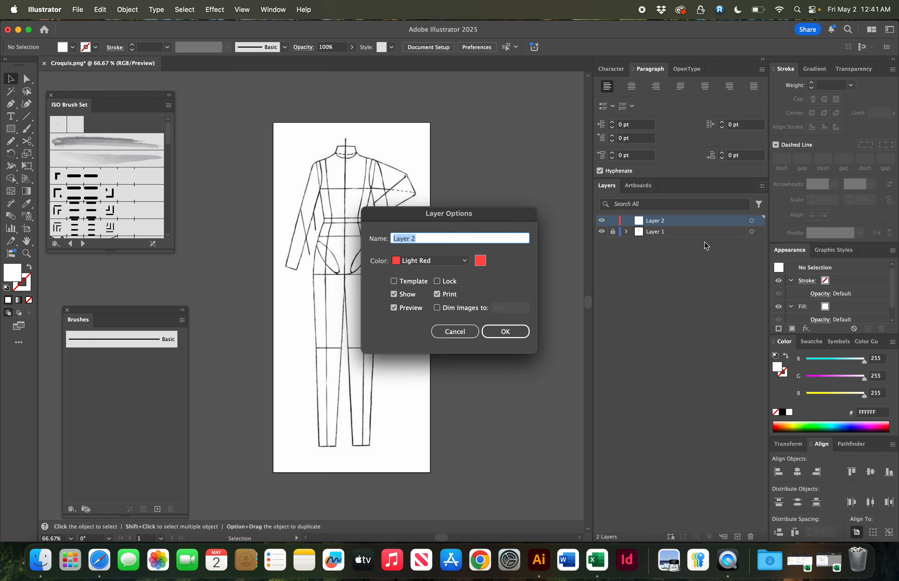
text(Tech Sketch)
key(Return)
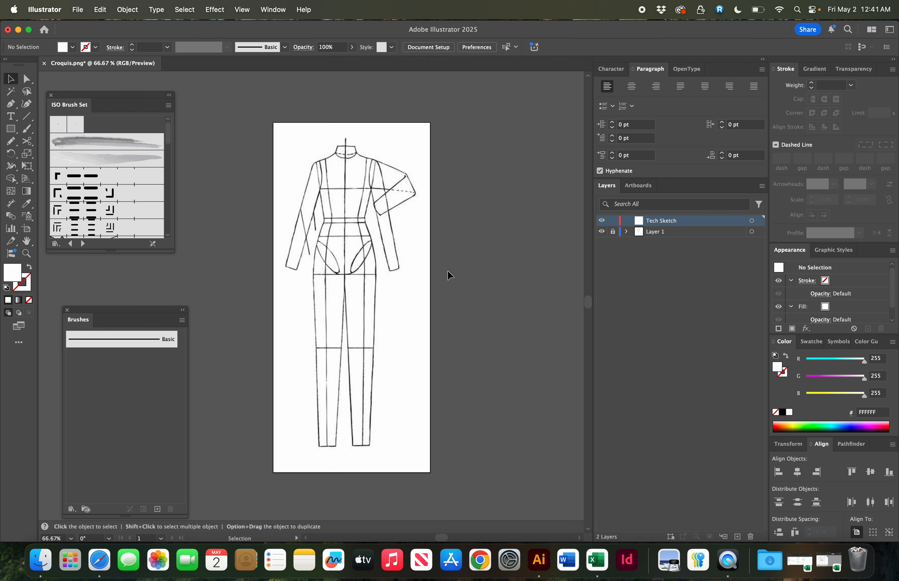
- Switch to the Pen tool and swap the colours so the fill is none and the stroke is white
key(super+equal)
key(super+equal)
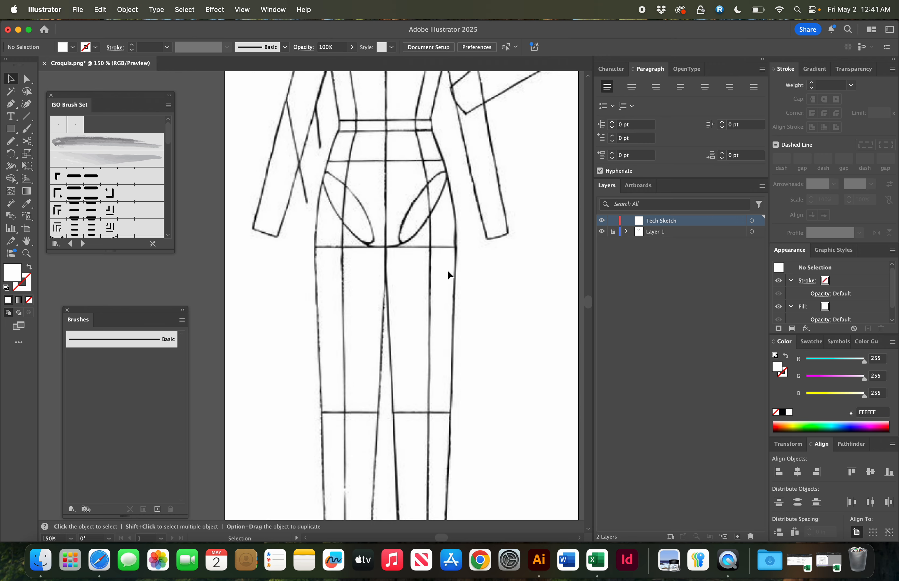
key(a)
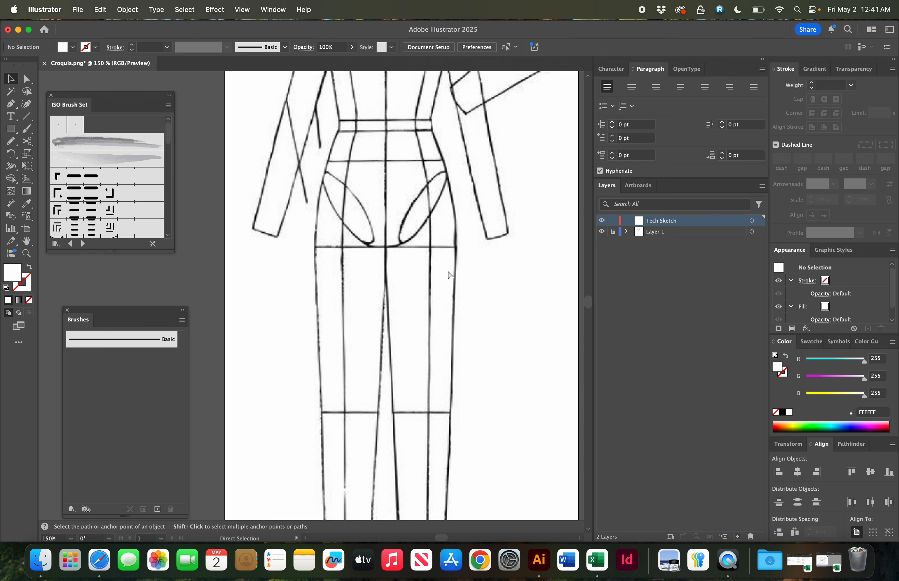
key(v)
scroll(448, 275, up, 5)
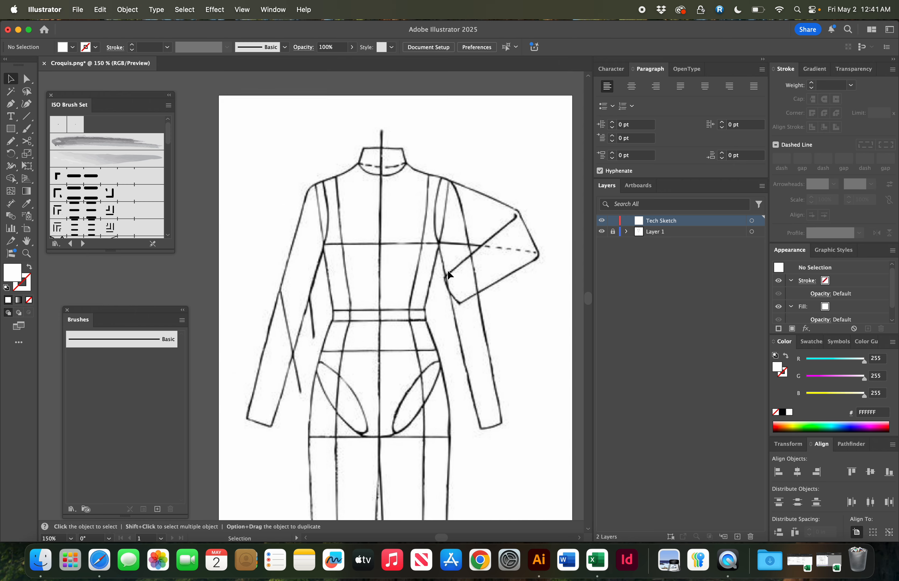
scroll(447, 270, up, 1)
scroll(447, 270, left, 1)
key(p)
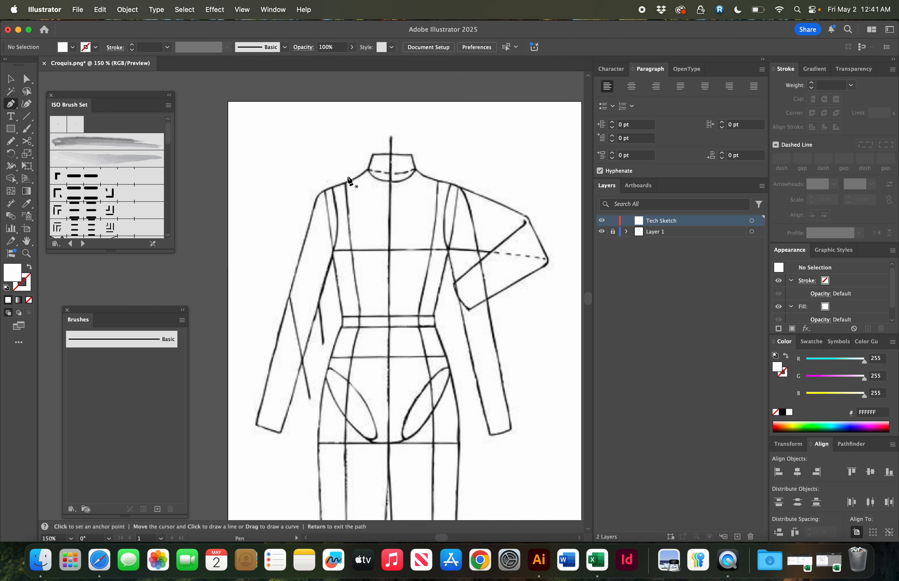
click(28, 267)
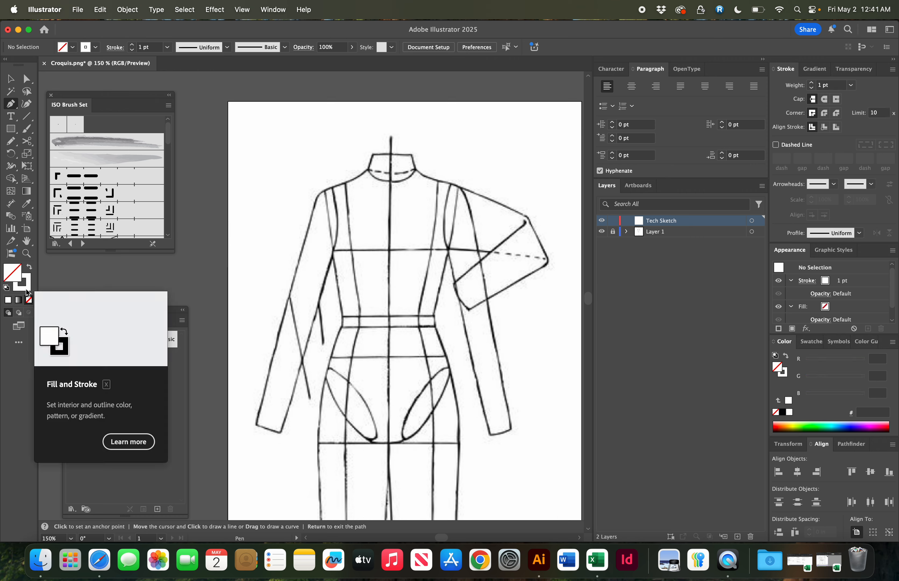
- Set the stroke colour to a bright red in the Color Picker
double_click(27, 291)
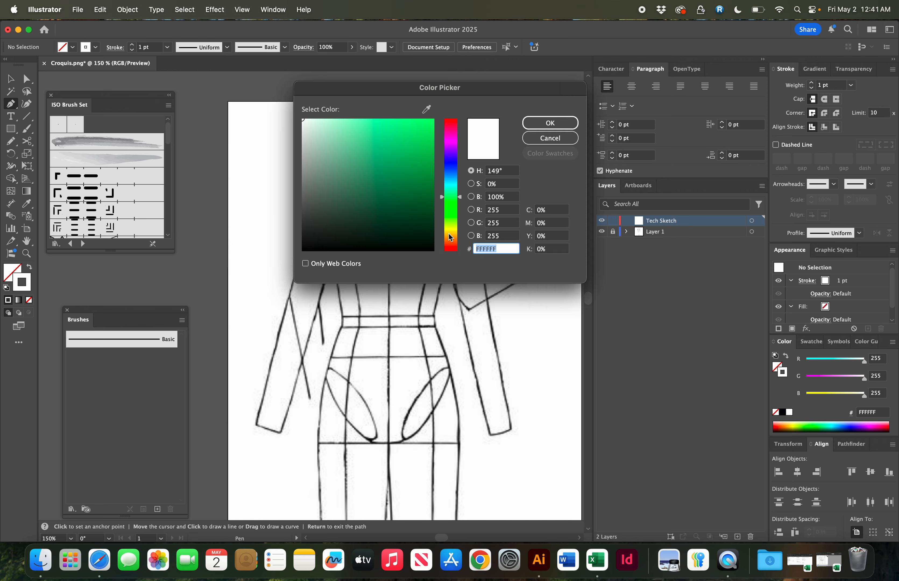
click(450, 237)
drag(452, 239, 453, 246)
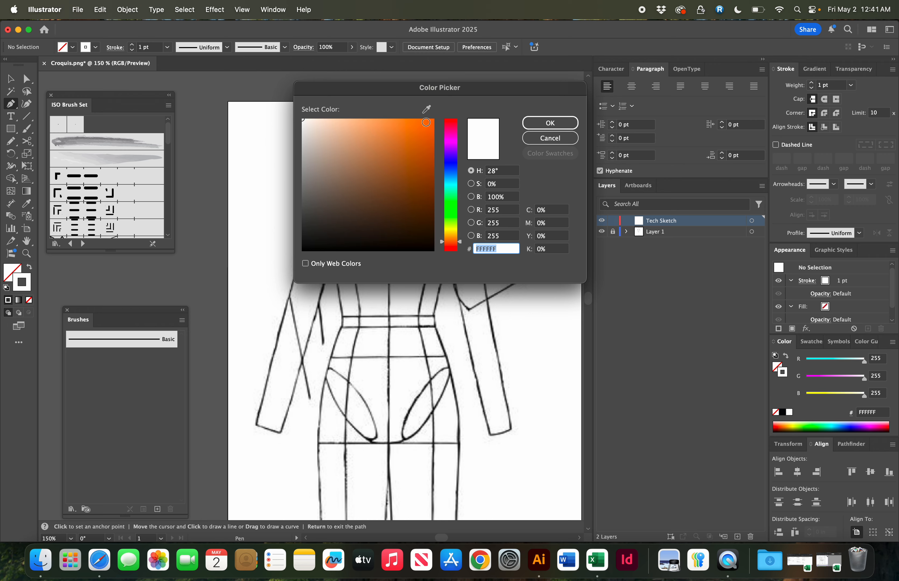
click(428, 124)
click(450, 124)
click(428, 122)
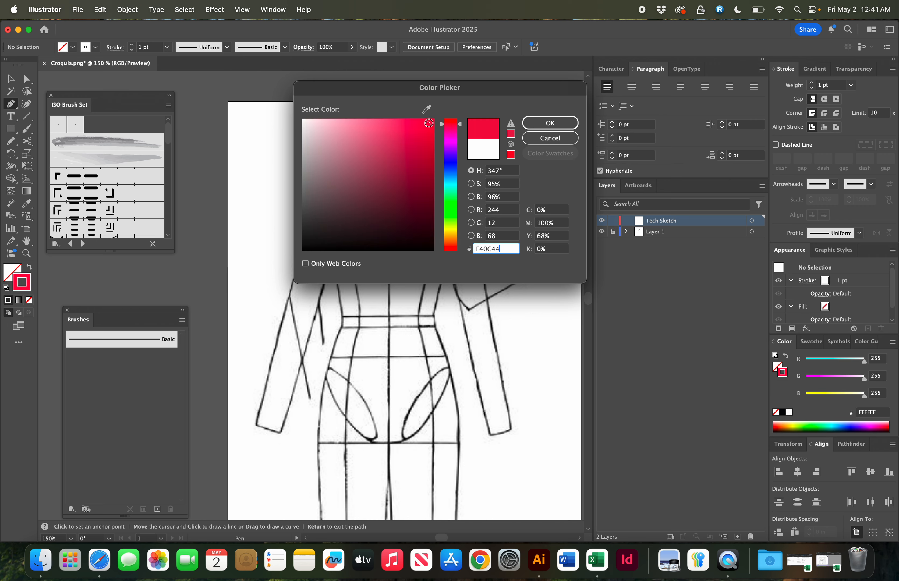
click(550, 123)
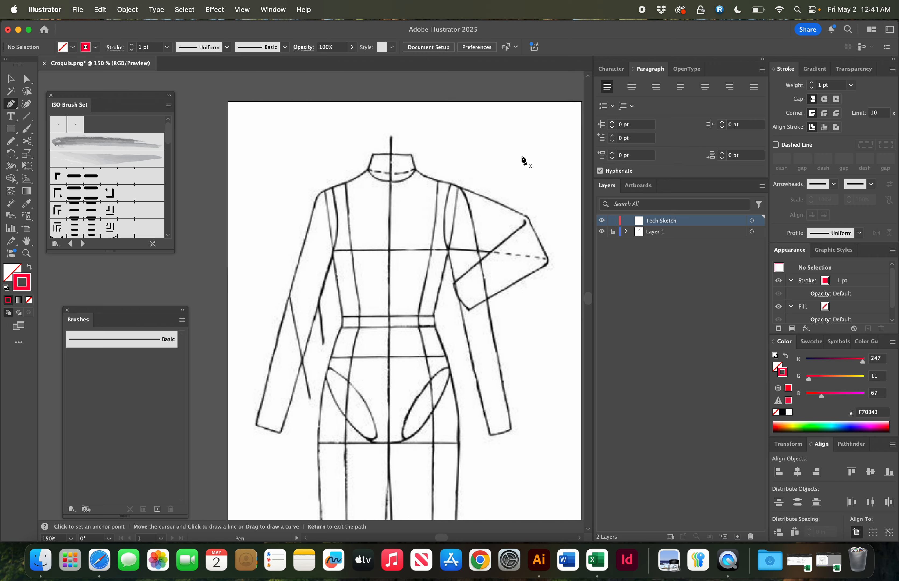
- Draw a straight vertical centre front line down the croquis from above the neck to the crotch, then deselect it
click(390, 141)
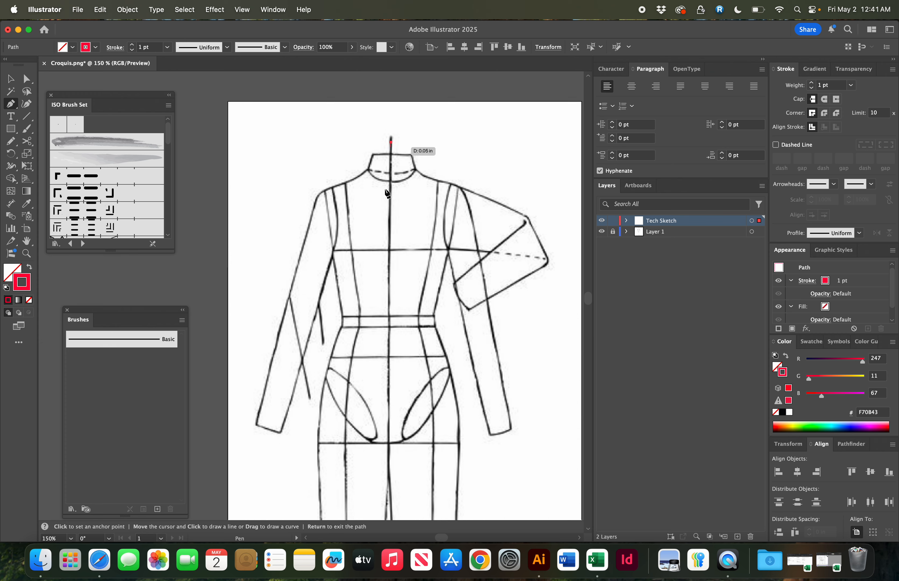
shift+click(391, 479)
super+click(445, 465)
key(v)
click(392, 452)
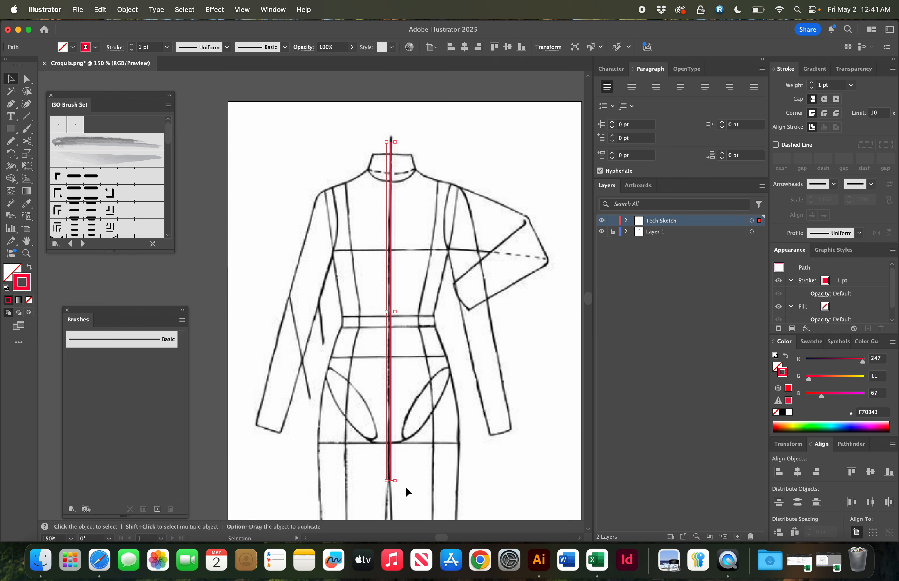
click(454, 404)
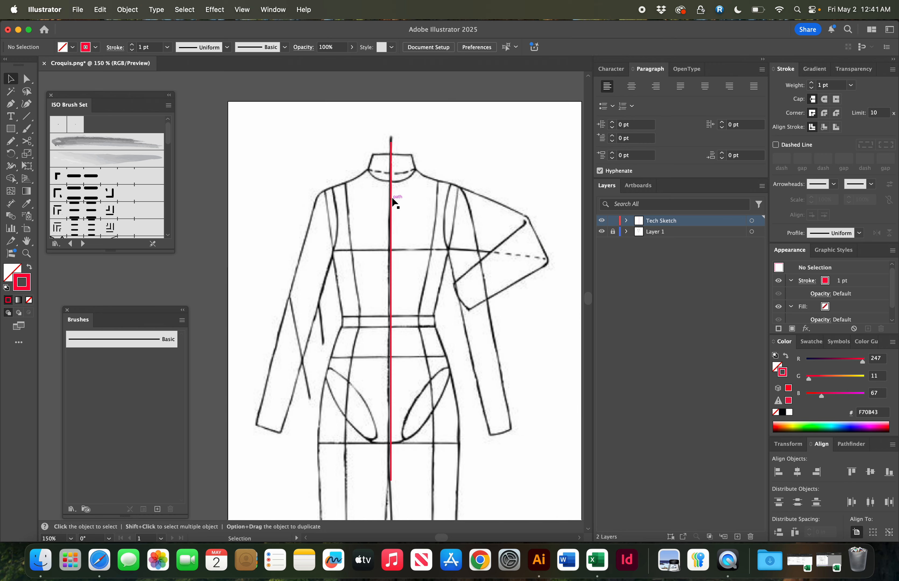
- Draw the right half of the neckline curving up from the centre front, continuing as a straight shoulder line
key(super+equal)
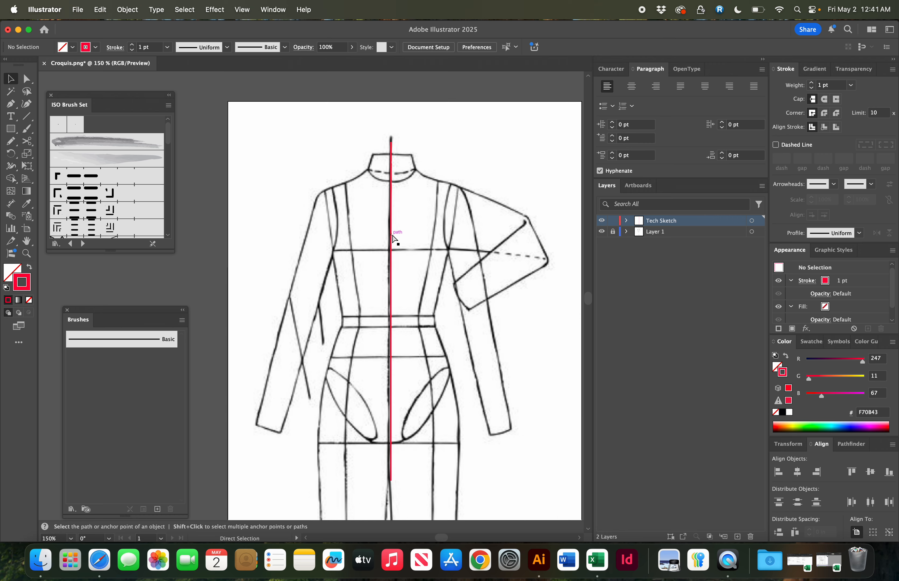
scroll(392, 234, up, 5)
scroll(392, 235, right, 5)
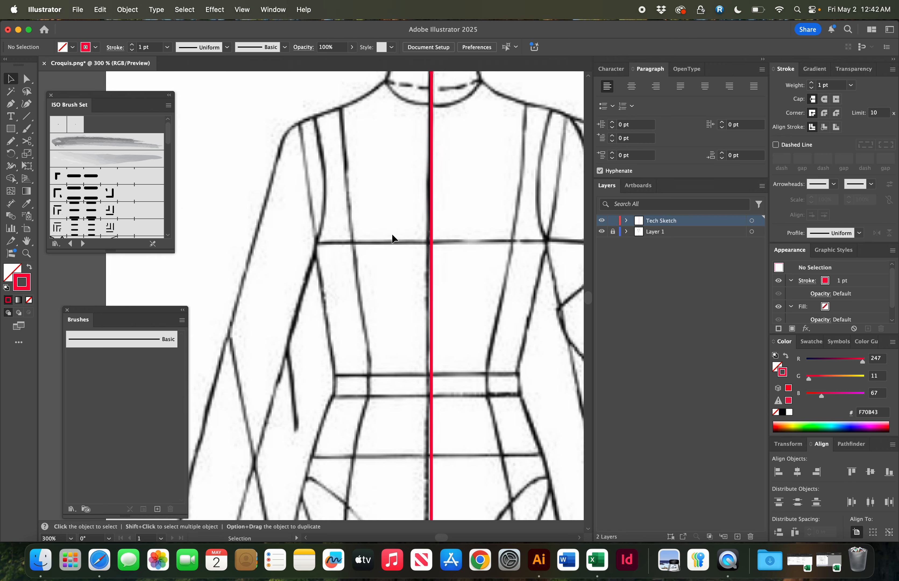
key(p)
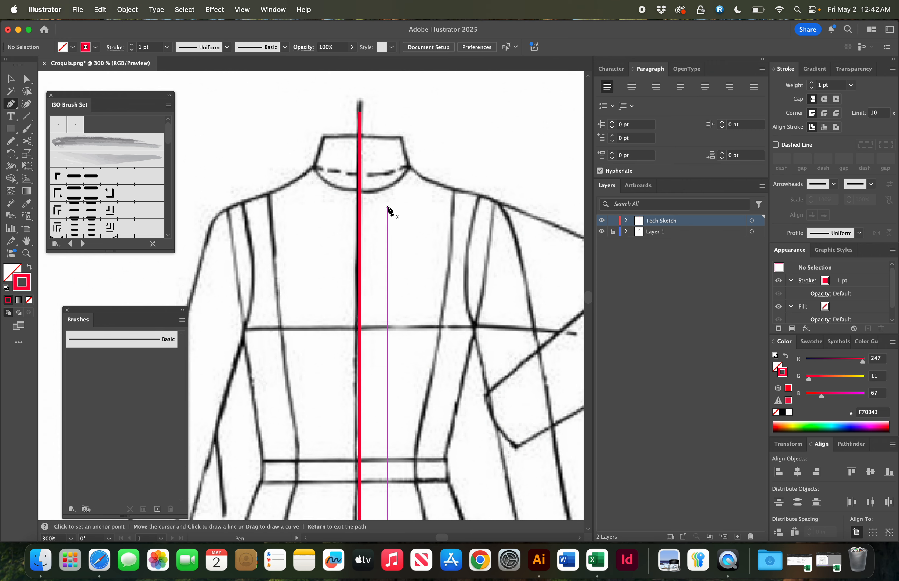
click(359, 190)
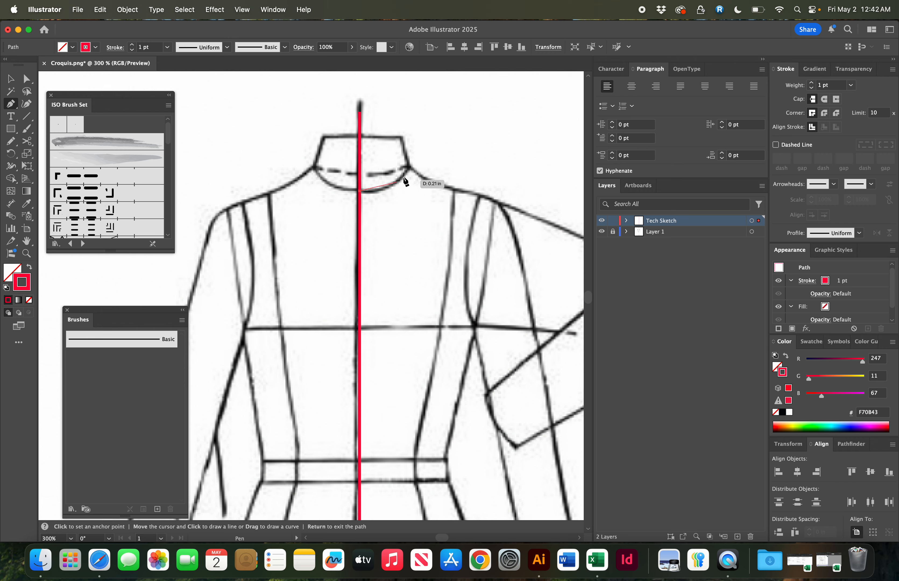
drag(410, 168, 429, 140)
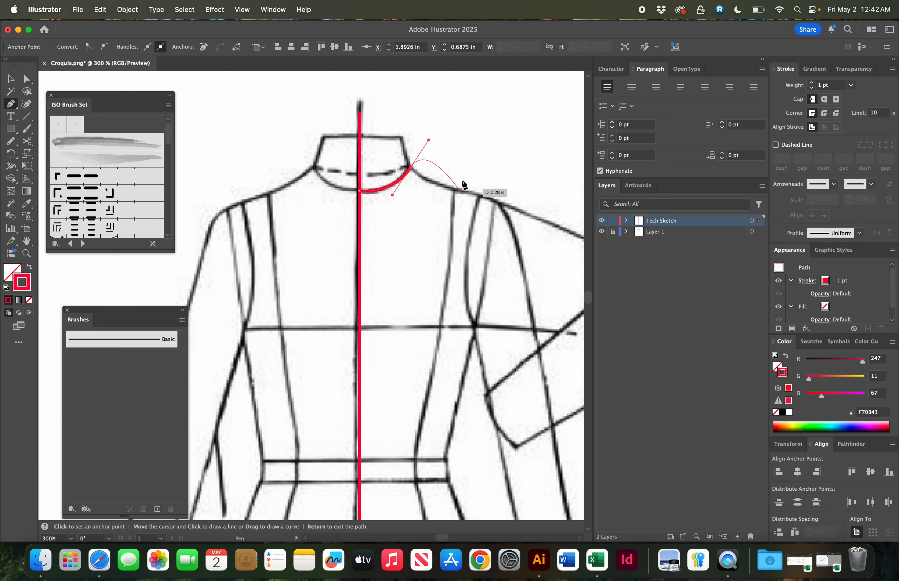
key(super)
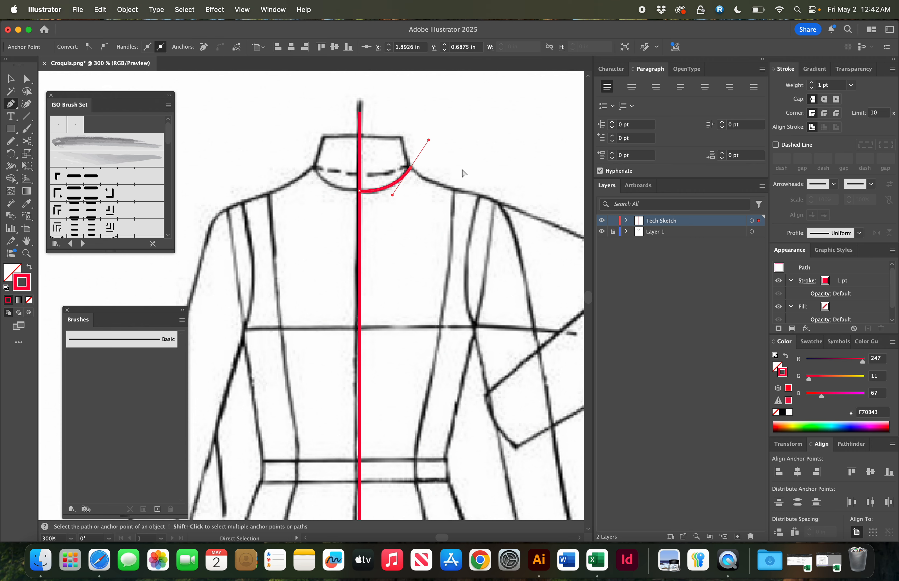
super+click(464, 173)
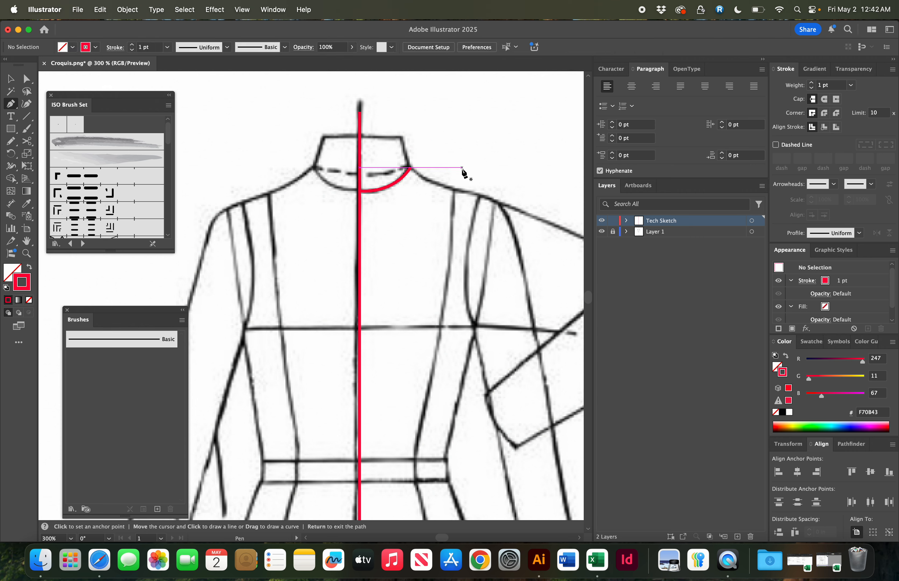
click(412, 169)
scroll(435, 181, right, 3)
scroll(434, 181, down, 2)
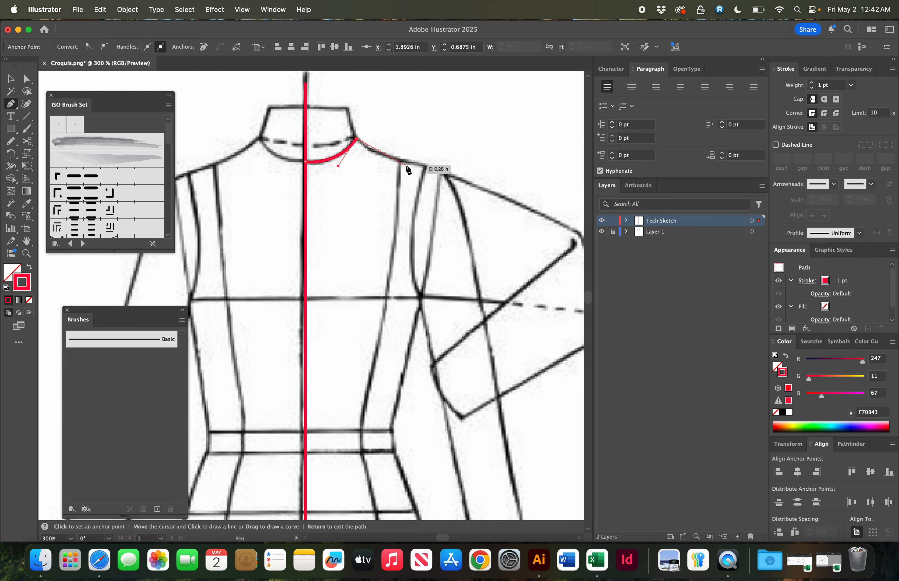
click(425, 167)
click(449, 174)
key(Return)
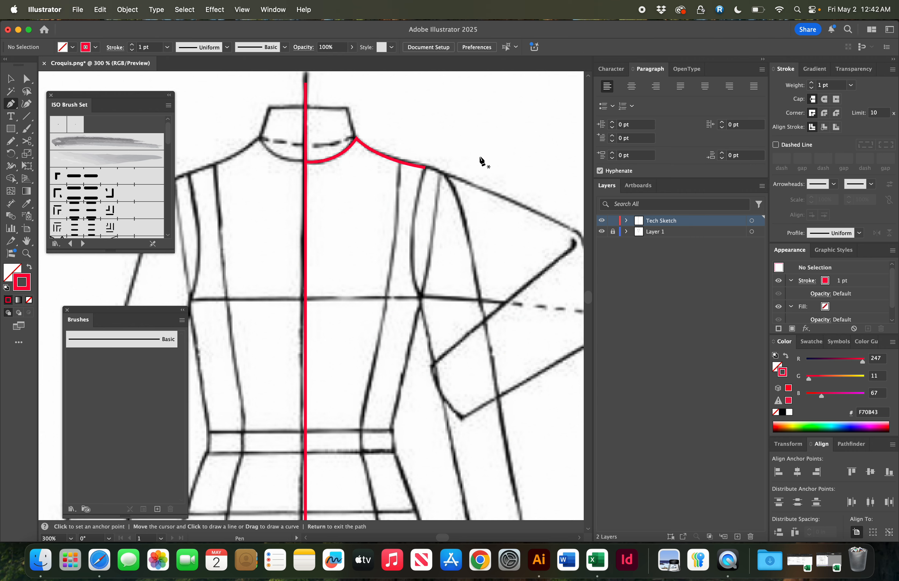
- Continue the path from the shoulder end with a curved princess seam down to the bust line
key(a)
key(p)
scroll(436, 154, down, 1)
scroll(437, 153, left, 1)
scroll(437, 154, down, 5)
scroll(436, 154, left, 3)
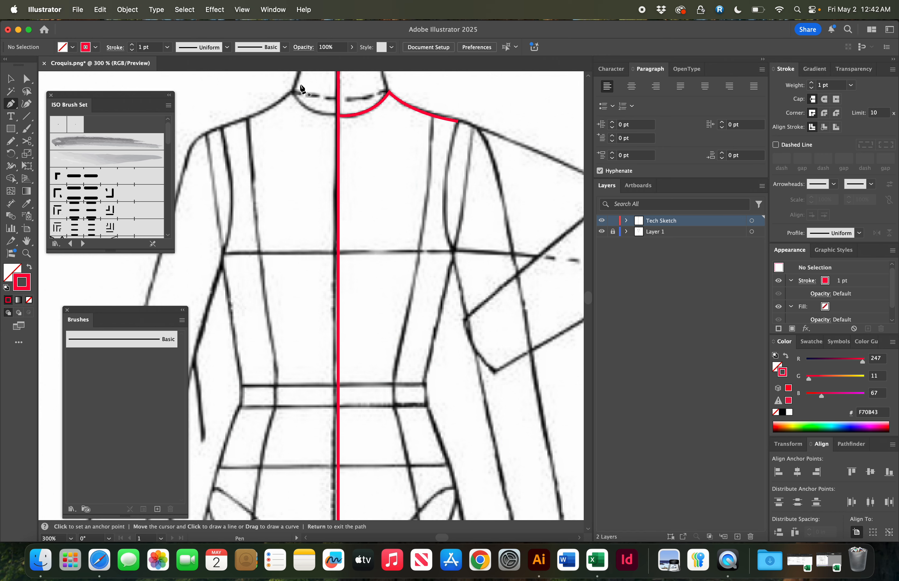
scroll(418, 127, up, 2)
scroll(418, 126, right, 1)
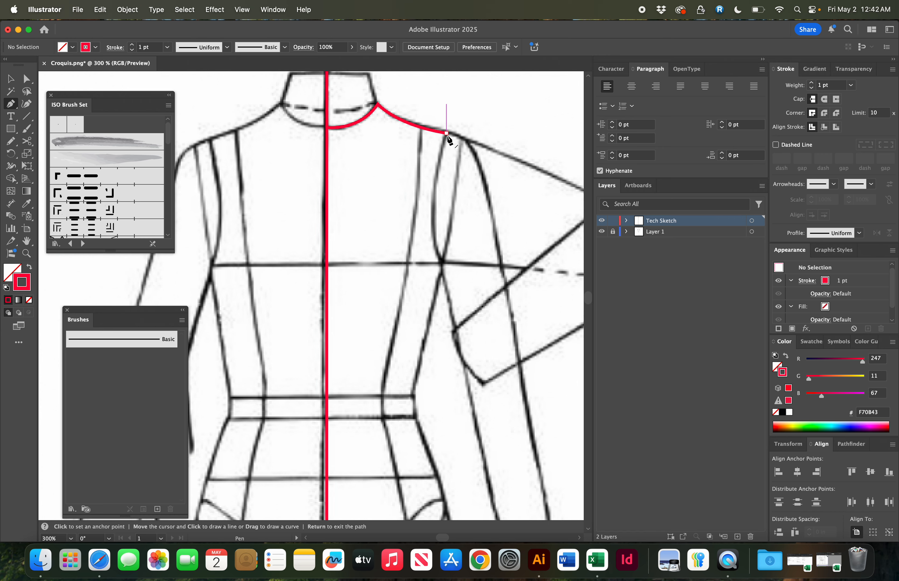
click(446, 134)
drag(439, 262, 459, 318)
super+click(476, 255)
scroll(459, 252, down, 5)
scroll(460, 252, left, 1)
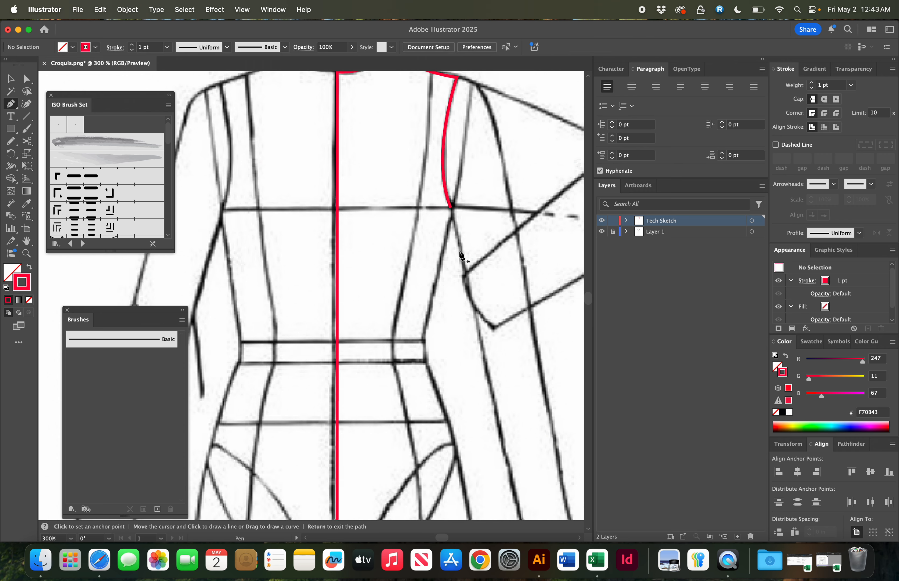
- Extend the princess seam through the waist down to the hip line
click(450, 207)
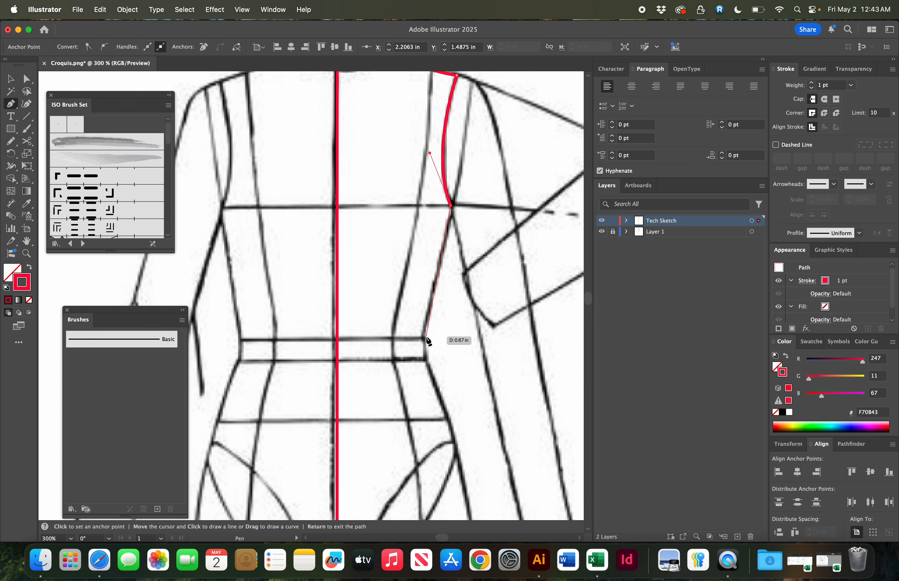
drag(426, 337, 426, 357)
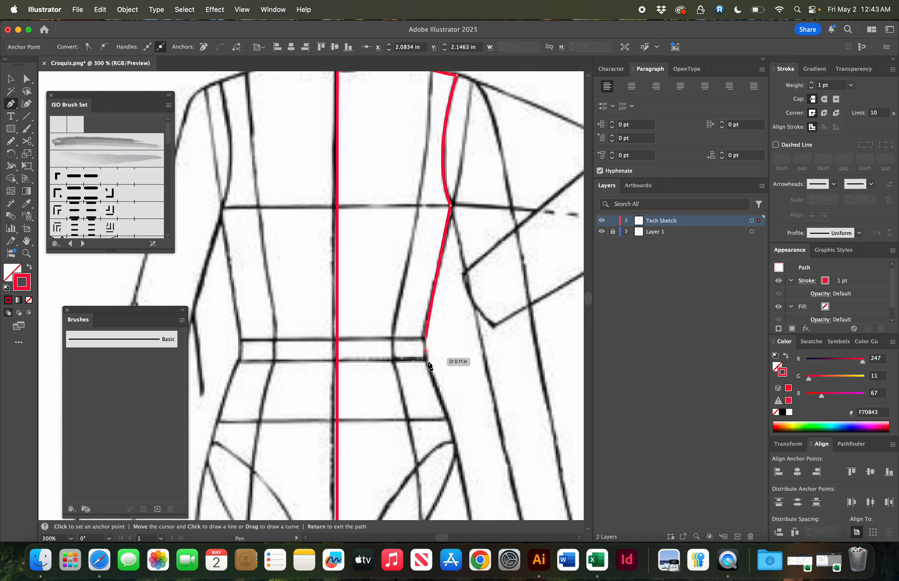
drag(439, 394, 440, 395)
drag(450, 431, 451, 430)
key(Return)
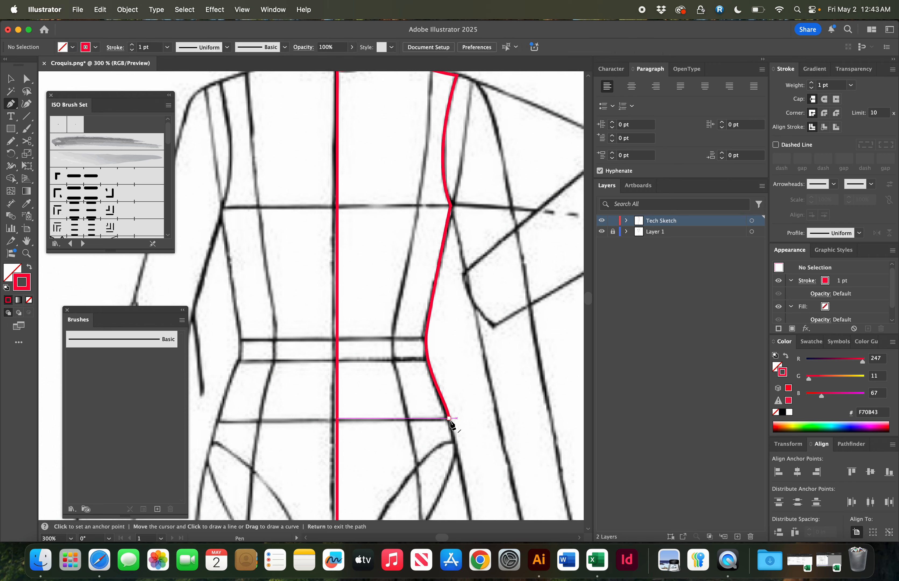
- Continue from the seam's end with a straight horizontal line across to the centre front
click(449, 418)
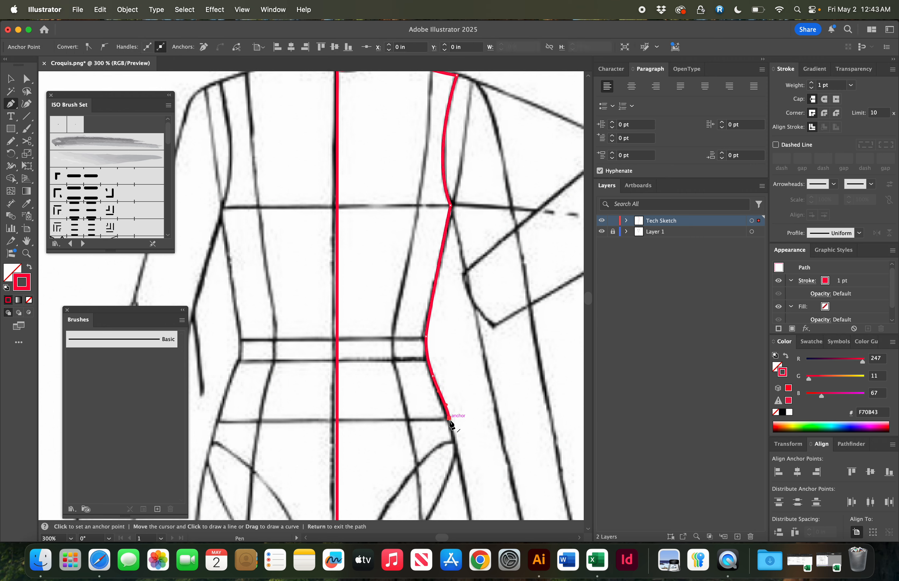
click(329, 421)
key(Return)
- Cut the horizontal hip line near the centre front and delete the short piece at its end
key(c)
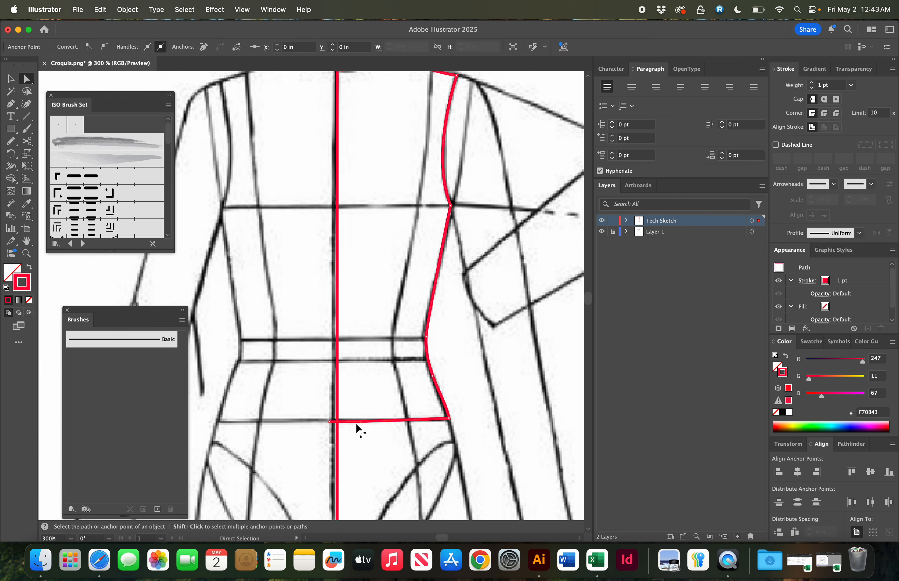
click(354, 421)
key(a)
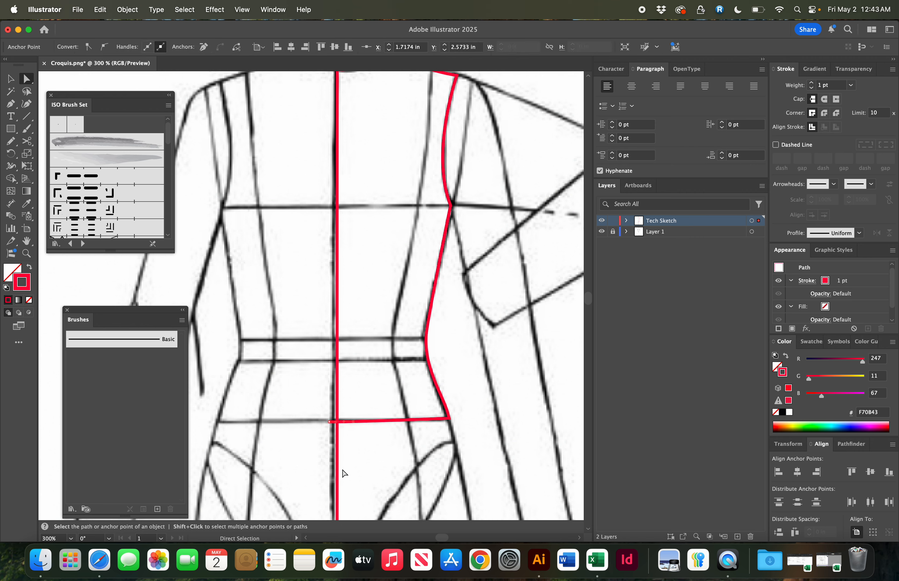
key(Delete)
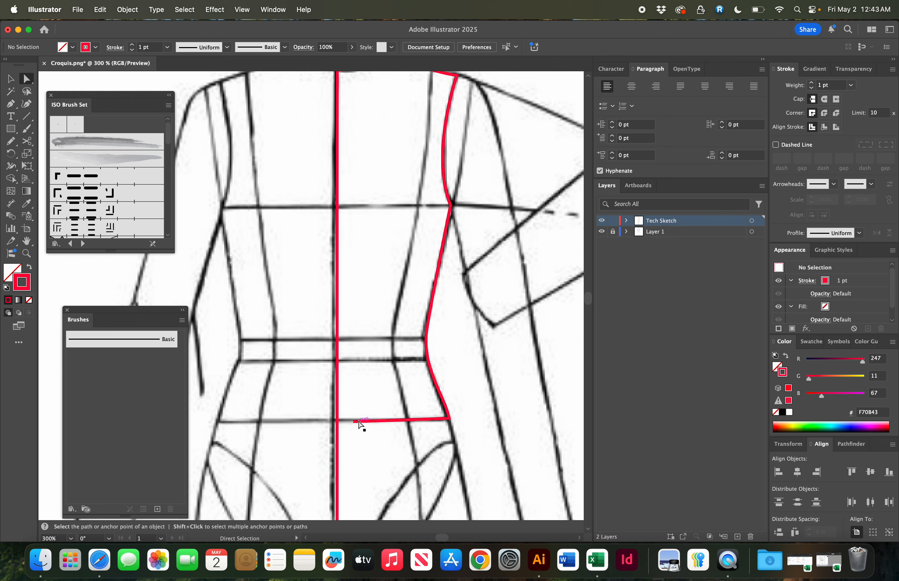
scroll(361, 425, up, 3)
key(super+minus)
scroll(359, 421, up, 6)
scroll(358, 421, right, 6)
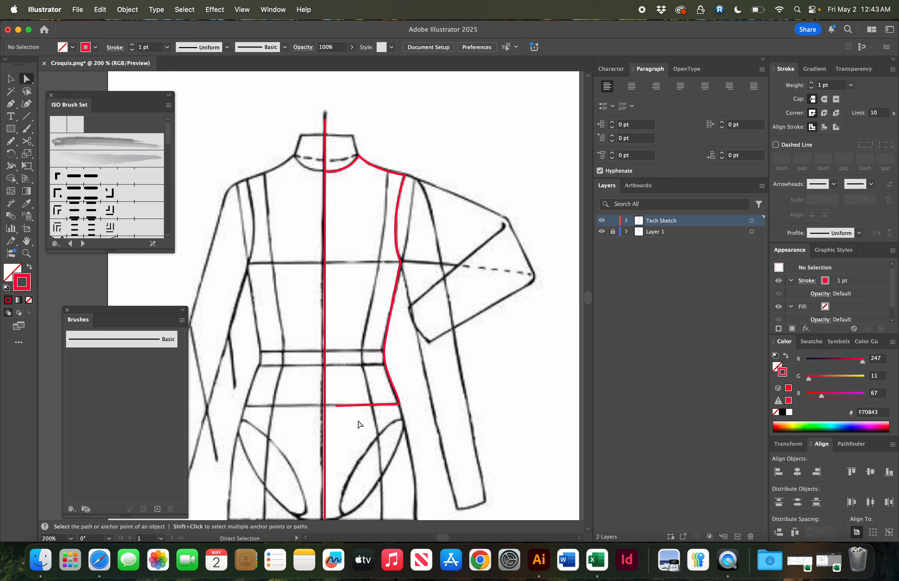
key(p)
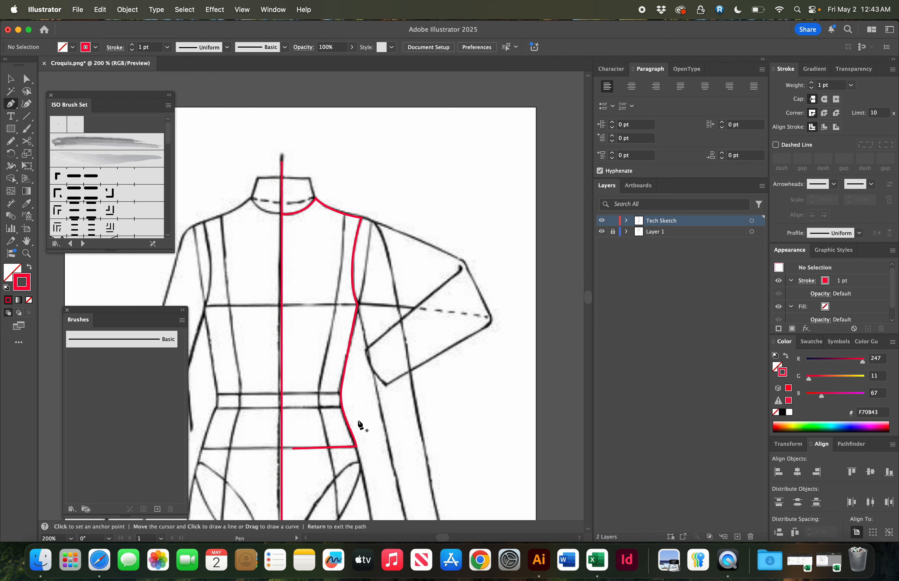
- Start a new path at the shoulder point and curve it down along the armhole line
click(361, 217)
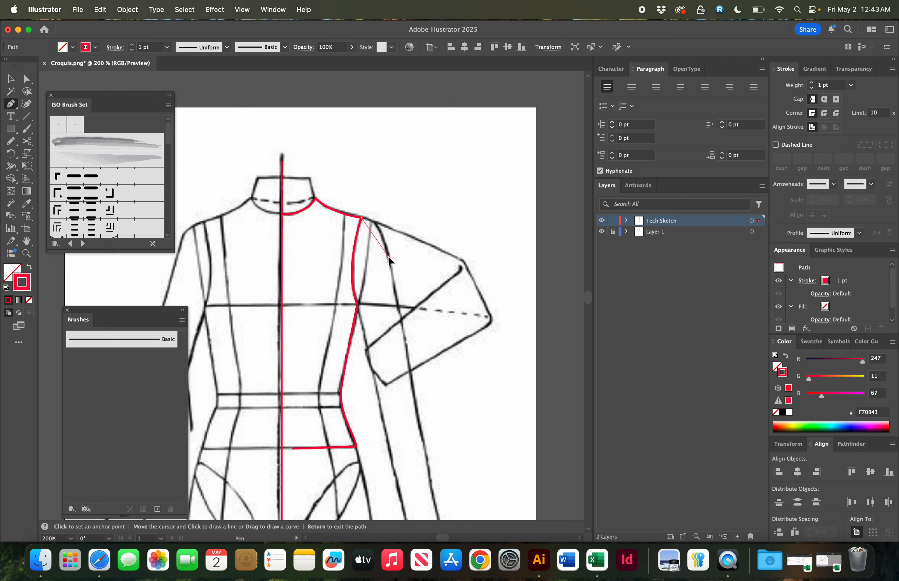
drag(389, 257, 394, 299)
key(Return)
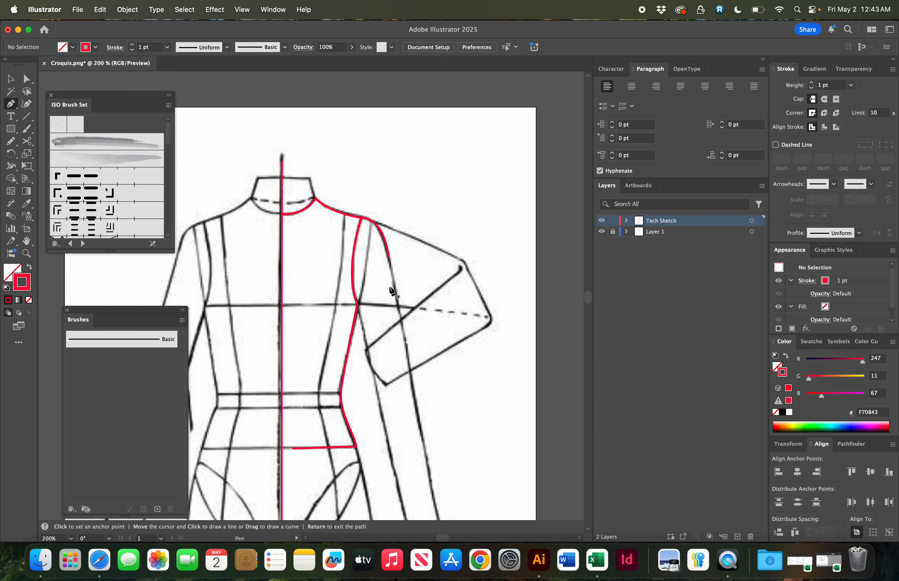
- Continue the armhole path with a straight segment down to the princess seam at the bust line
click(389, 256)
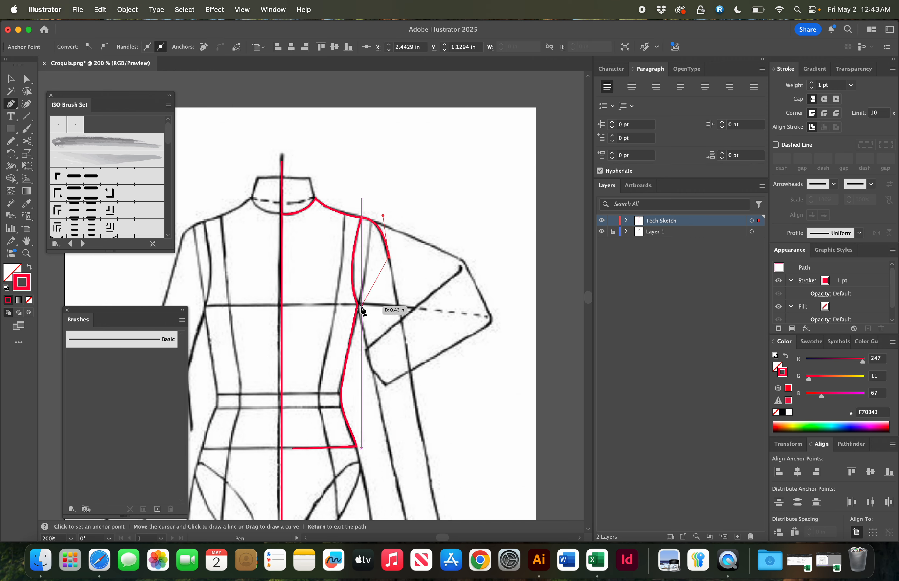
key(a)
key(super+plus)
key(super+plus)
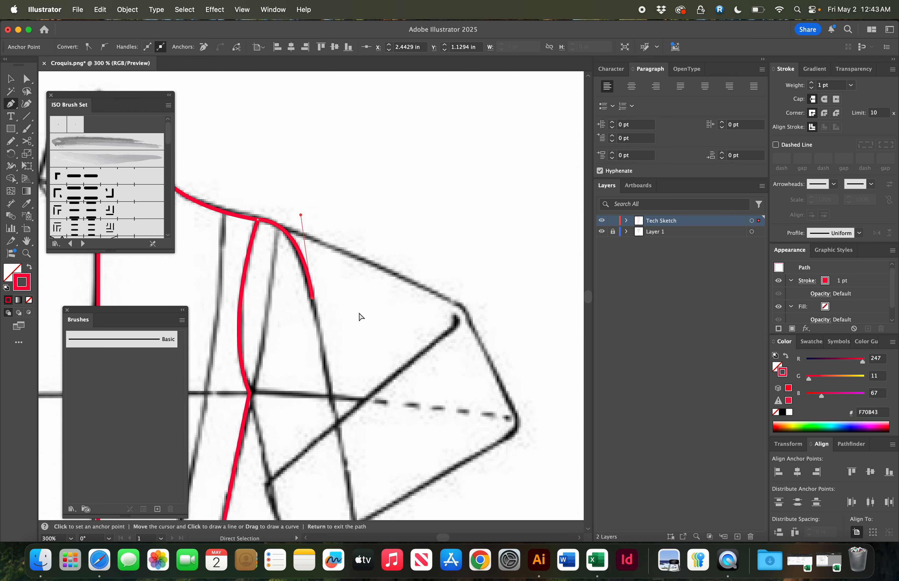
scroll(359, 313, down, 3)
scroll(359, 314, left, 2)
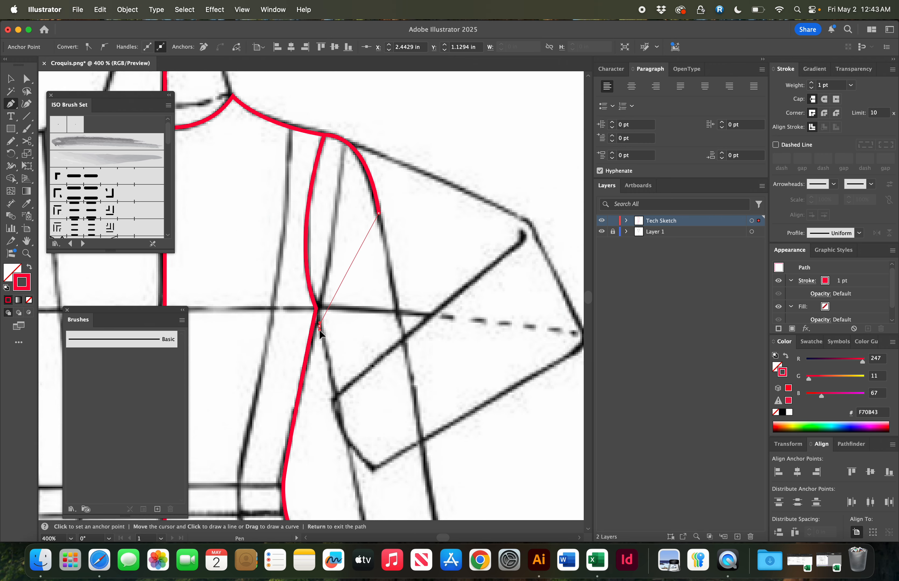
click(318, 324)
super+click(332, 343)
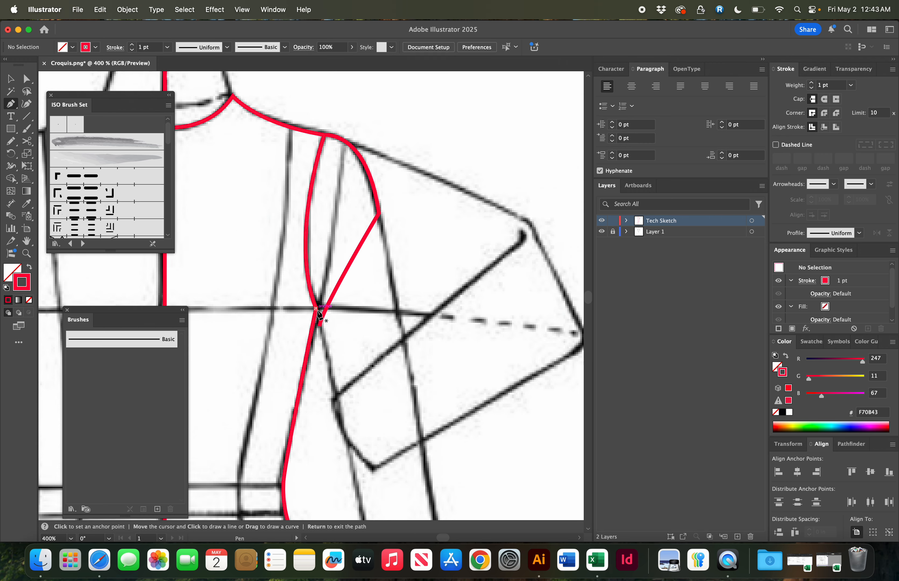
click(316, 309)
click(320, 324)
super+click(337, 327)
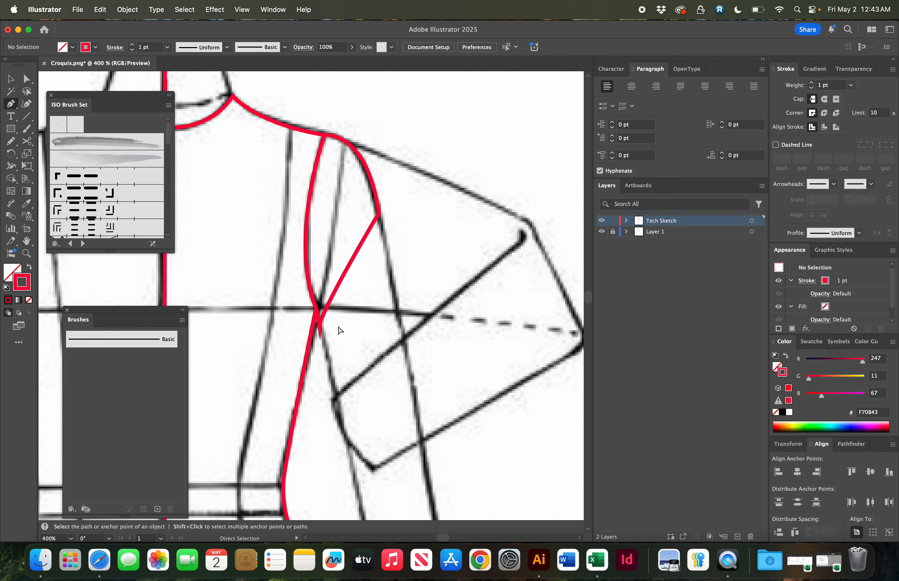
key(super+z)
key(super+z)
- Move the armhole segment's lower end anchor onto the princess seam junction at the bust line
key(z)
drag(294, 285, 435, 409)
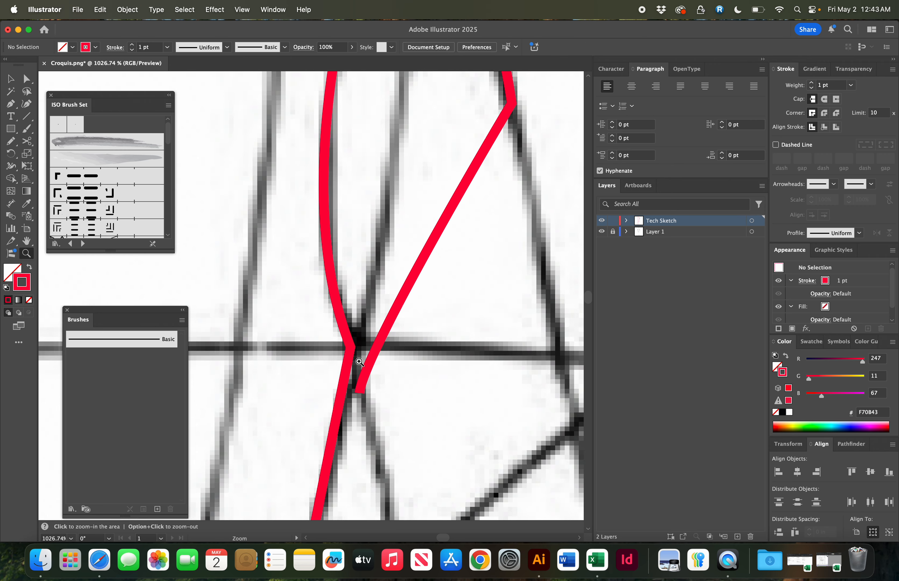
key(a)
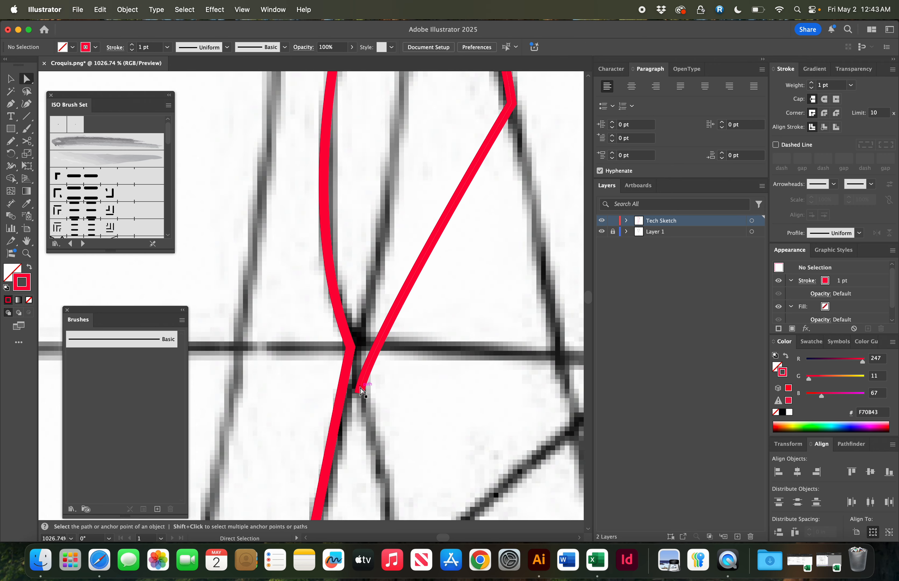
drag(362, 394, 345, 331)
click(391, 343)
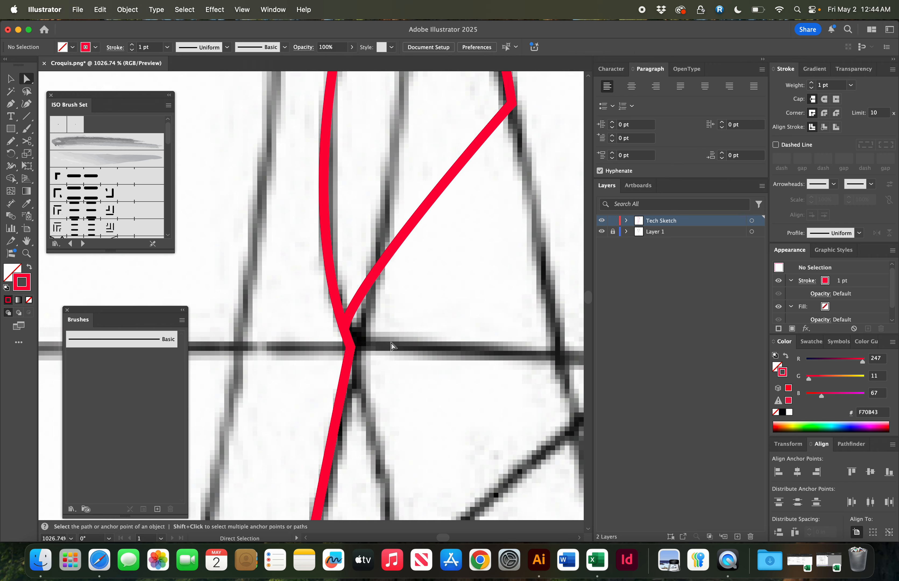
- Draw a curved inner neckline path from the centre front to the neck point
key(super+minus)
key(super+minus)
key(super+minus)
key(super+minus)
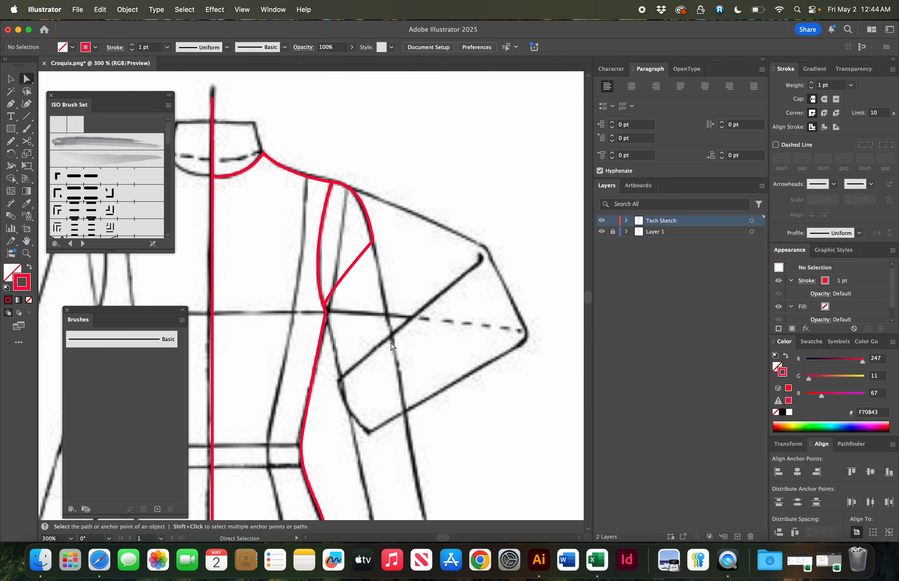
scroll(391, 345, left, 5)
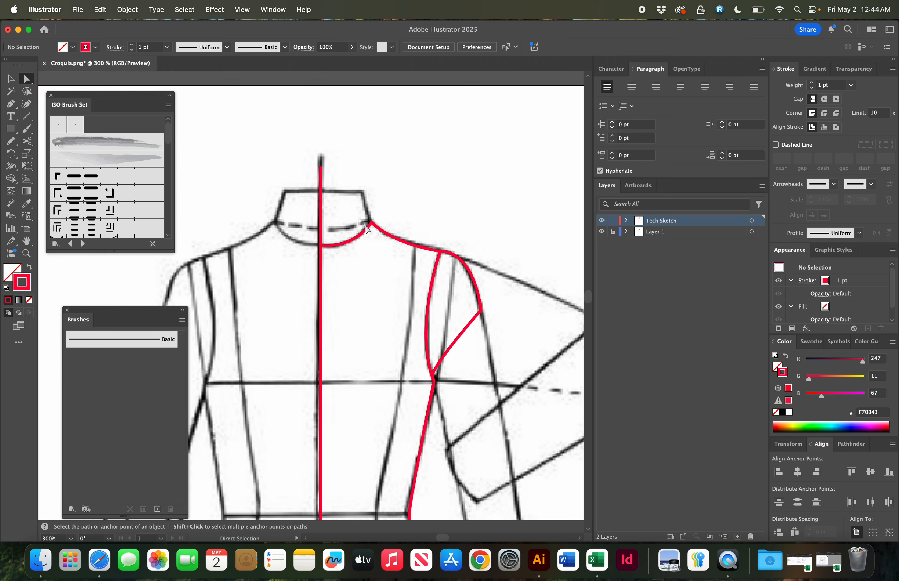
key(super+equal)
scroll(367, 232, left, 4)
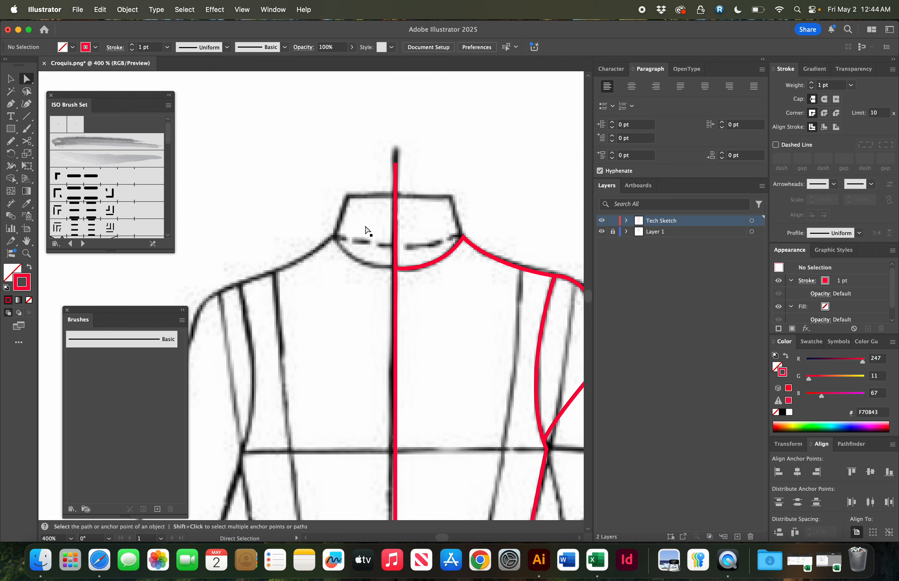
key(p)
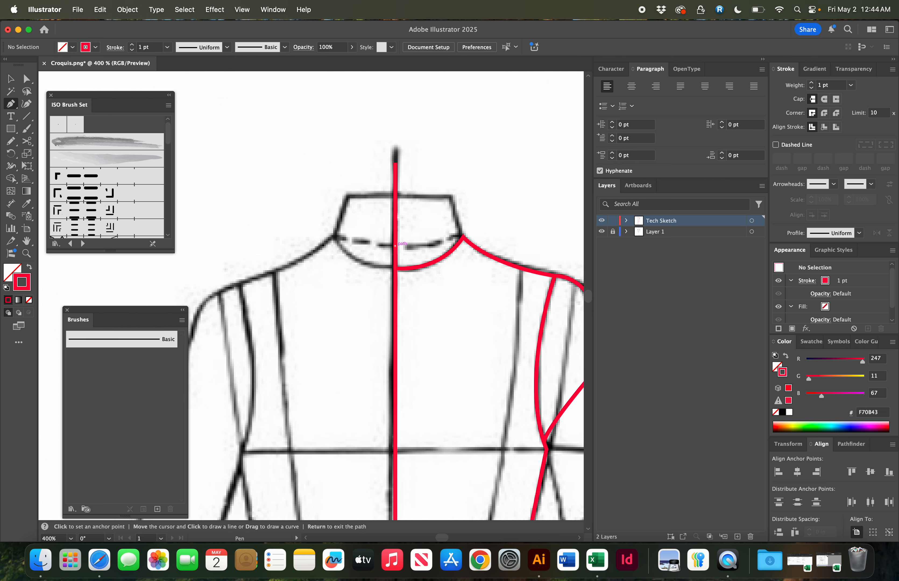
click(395, 246)
drag(464, 238, 488, 224)
super+click(495, 211)
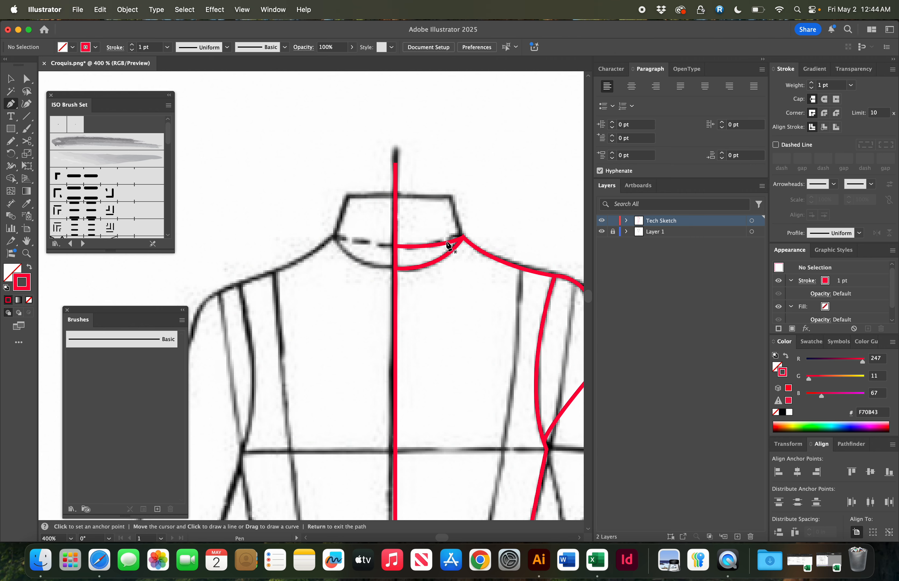
- Shift the inner neckline's centre-front end anchor slightly off the centre line
key(a)
click(464, 239)
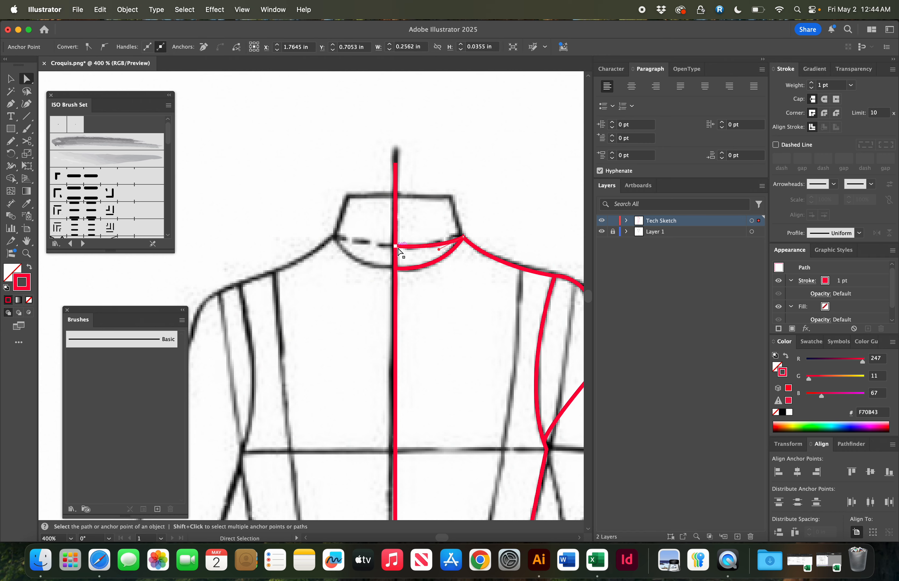
key(super+equal)
key(super+equal)
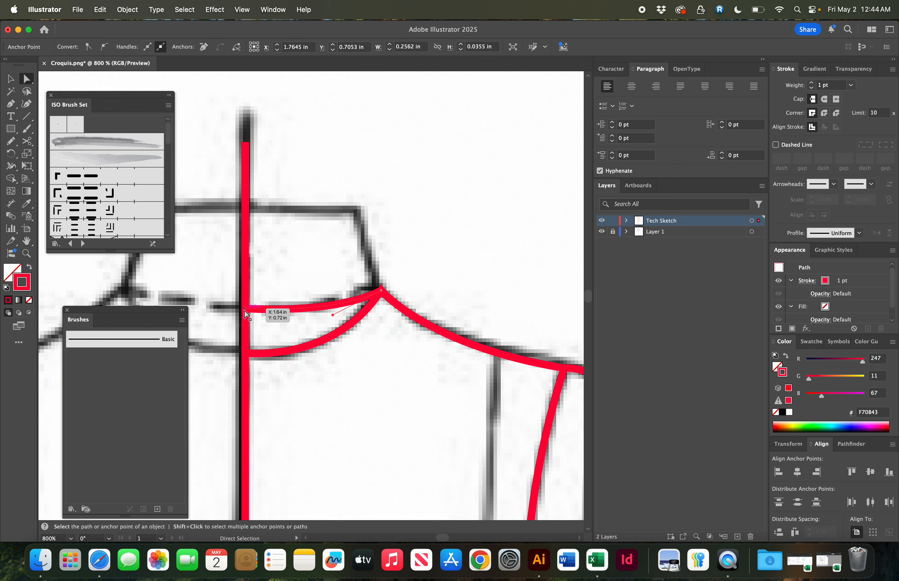
drag(246, 311, 253, 312)
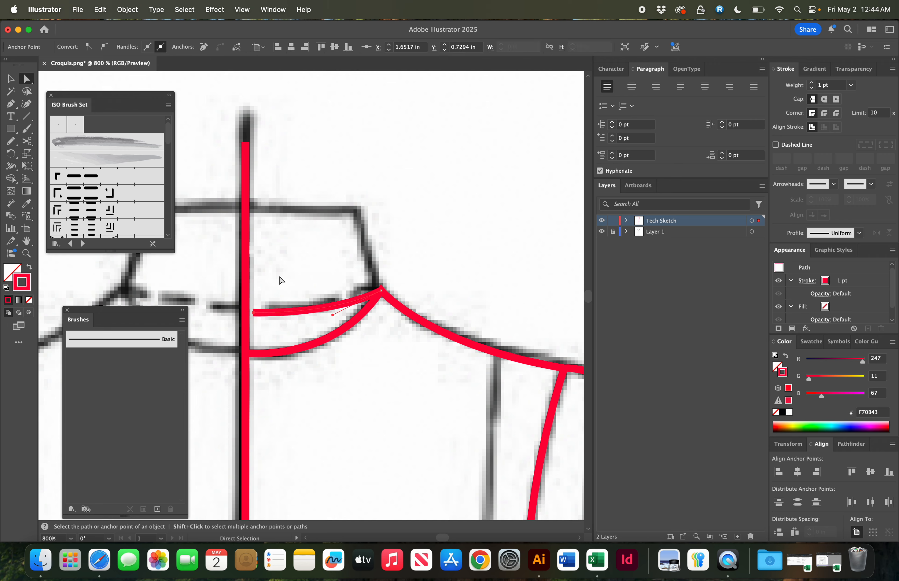
click(279, 274)
- Delete the inner neckline path
key(super+minus)
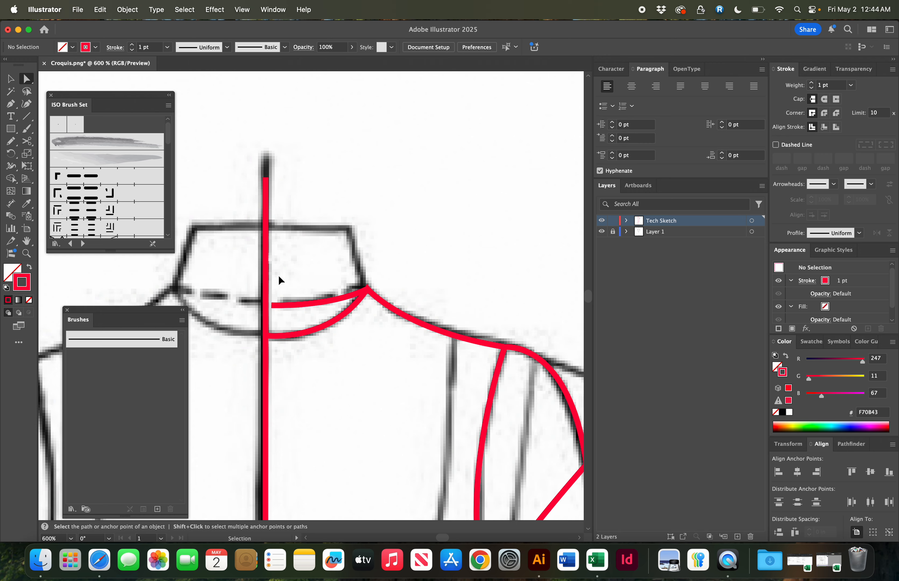
key(super+minus)
key(super+minus)
scroll(412, 209, down, 5)
scroll(412, 208, left, 3)
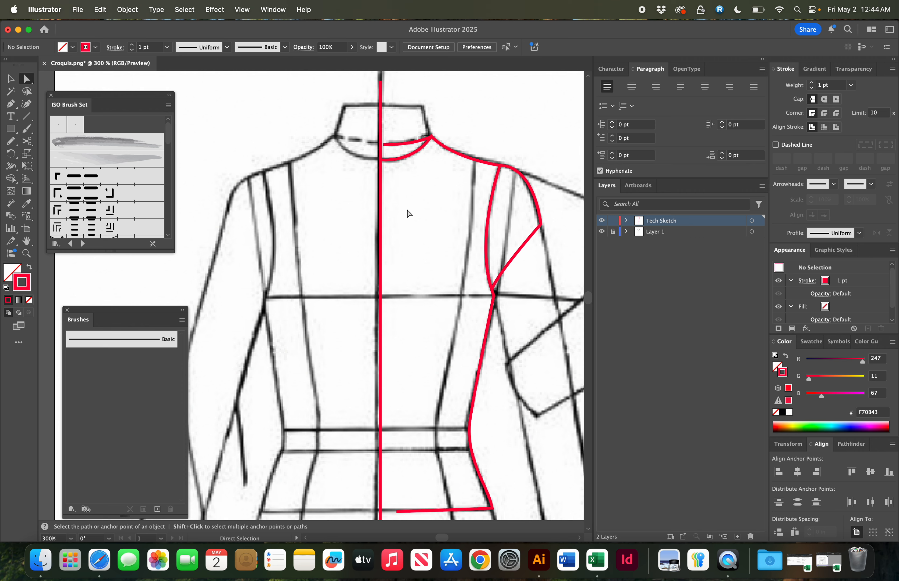
click(411, 144)
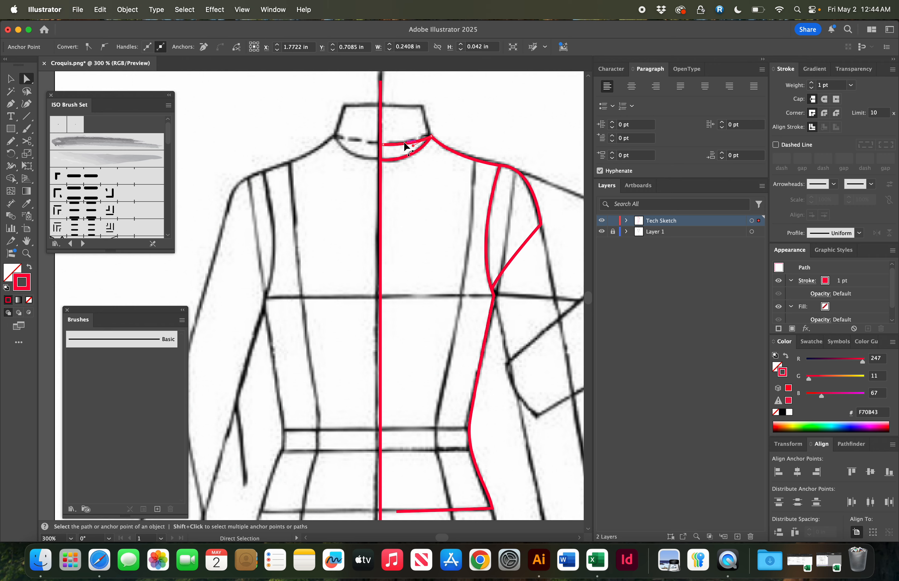
key(Delete)
- Sketch the stand collar outline freehand with the Pencil tool over the right half of the neckline
scroll(469, 120, up, 4)
scroll(469, 121, right, 1)
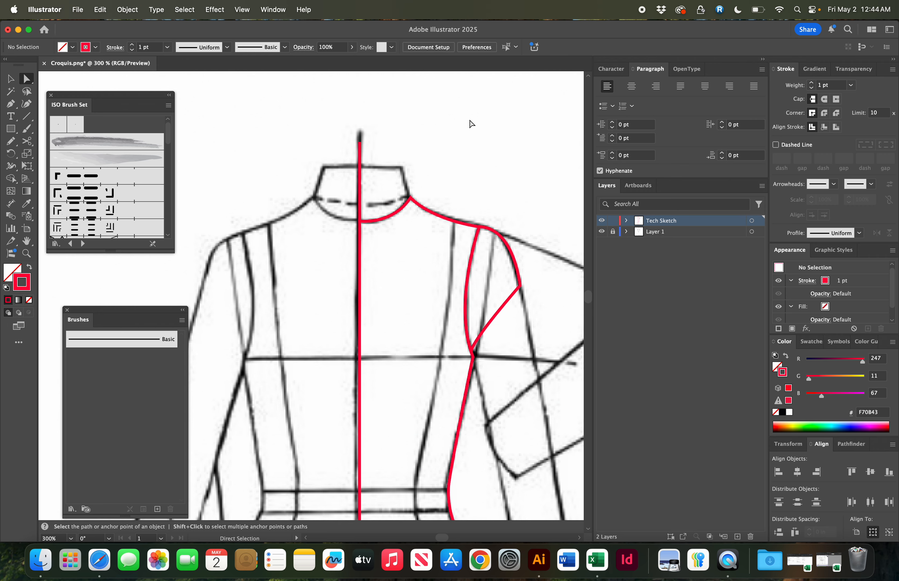
key(super+equal)
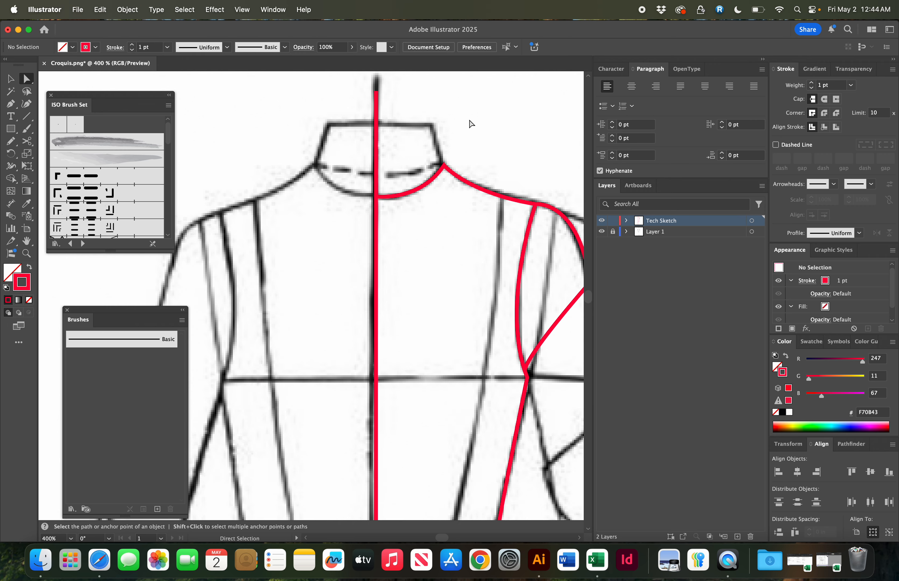
key(n)
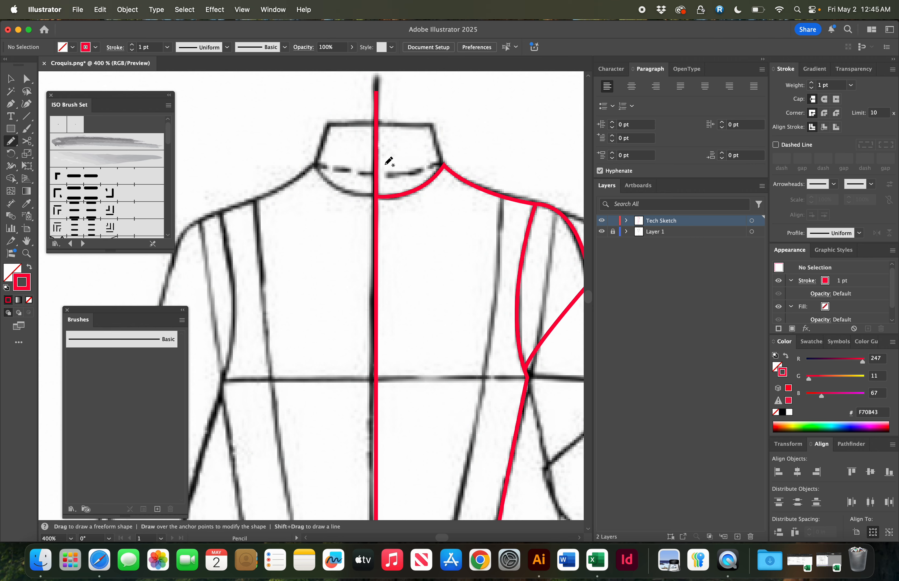
mouse_move(383, 164)
mouse_down()
mouse_move(446, 135)
mouse_move(452, 166)
mouse_move(399, 210)
mouse_up()
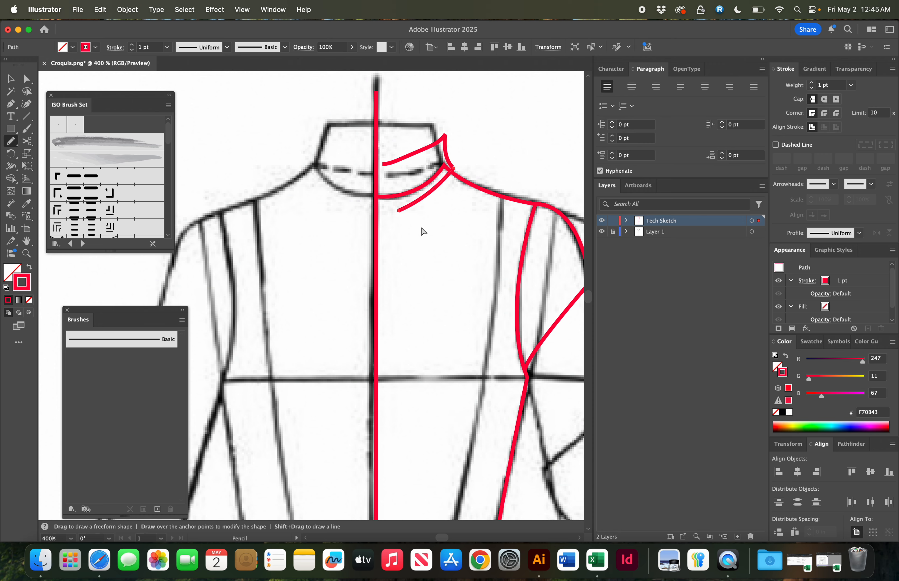
drag(383, 165, 396, 211)
drag(408, 137, 442, 151)
- Adjust the collar's centre-front and neck-corner anchor points to follow the croquis collar
key(a)
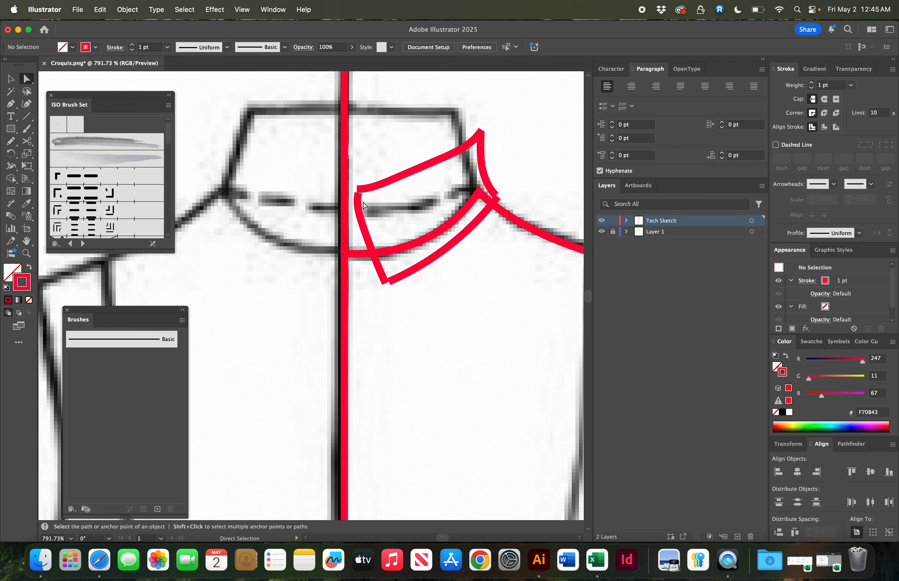
click(357, 205)
drag(357, 194, 358, 189)
click(489, 191)
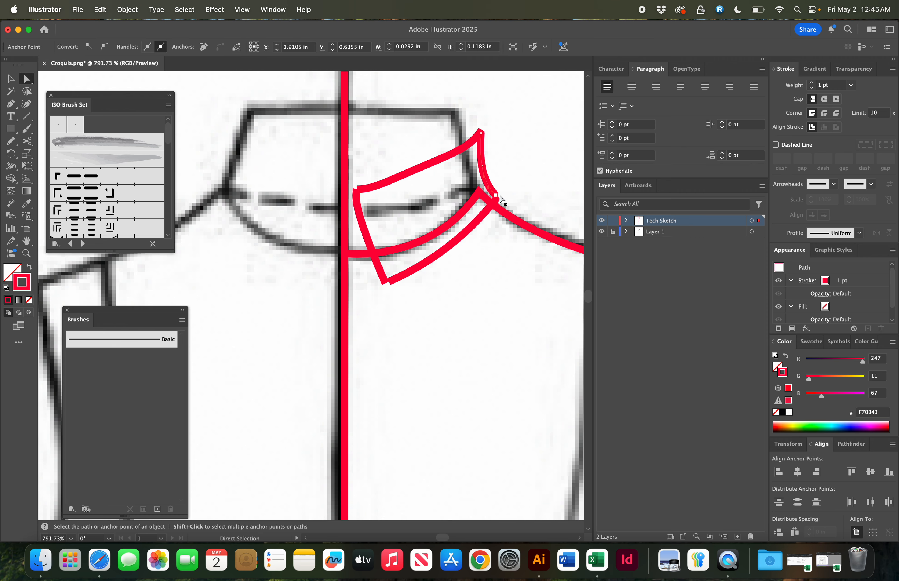
drag(496, 197, 499, 206)
click(516, 196)
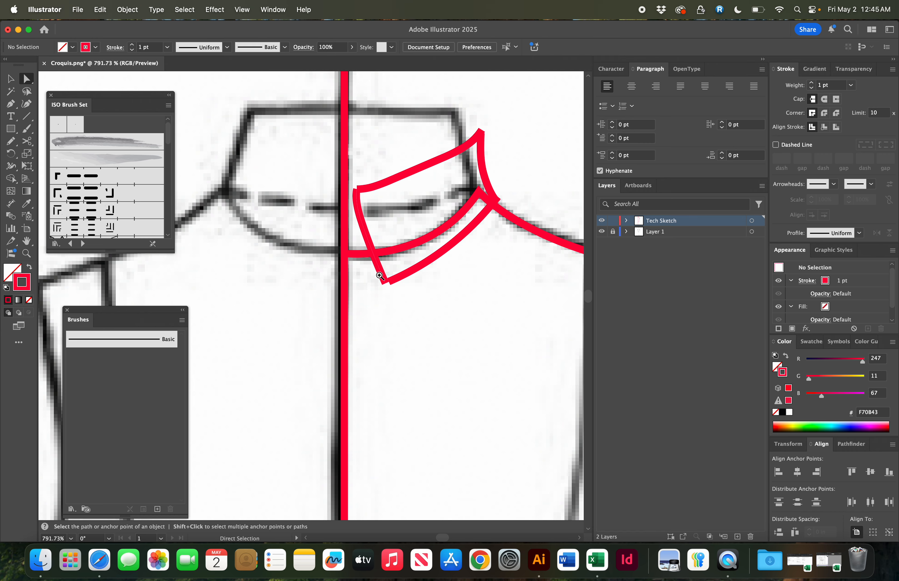
- Move the collar's lower and upper front corner anchors so the collar edges meet cleanly
key(z)
drag(373, 269, 562, 329)
key(a)
click(438, 310)
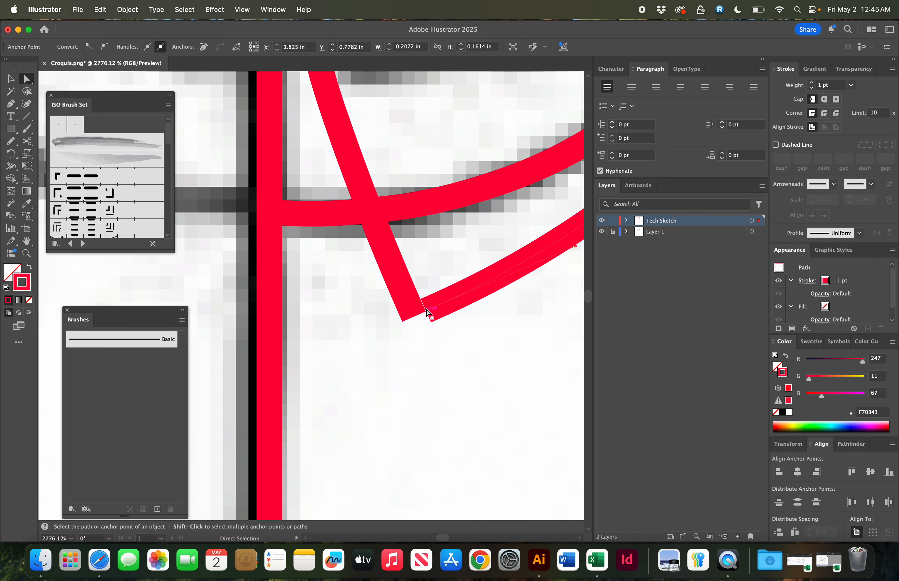
drag(426, 310, 407, 321)
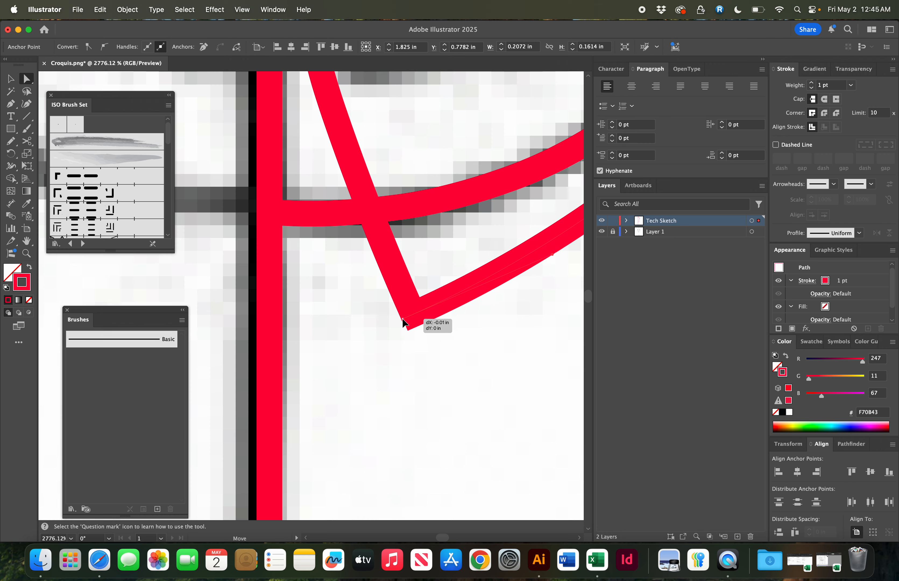
click(433, 283)
scroll(433, 283, up, 3)
scroll(433, 283, left, 2)
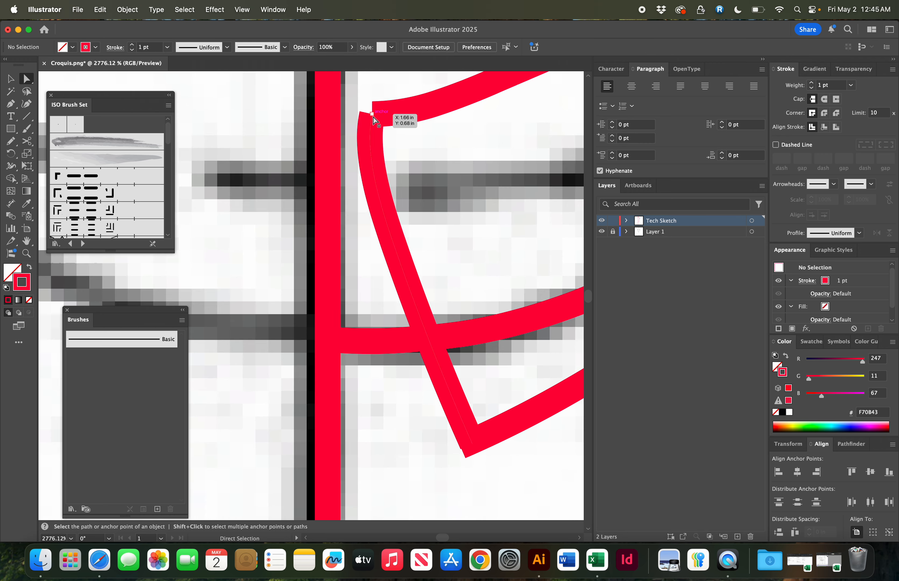
drag(372, 117, 382, 109)
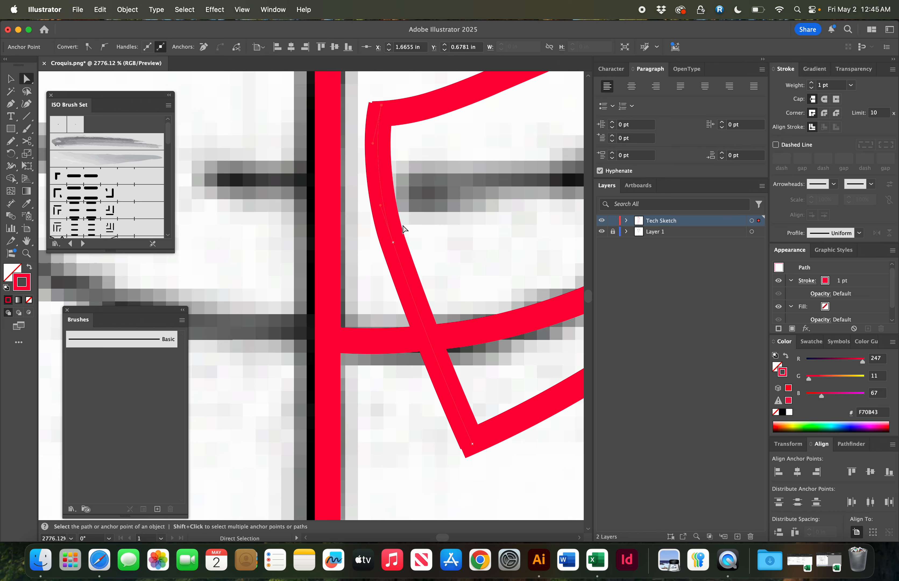
key(super+minus)
key(super+minus)
key(super+minus)
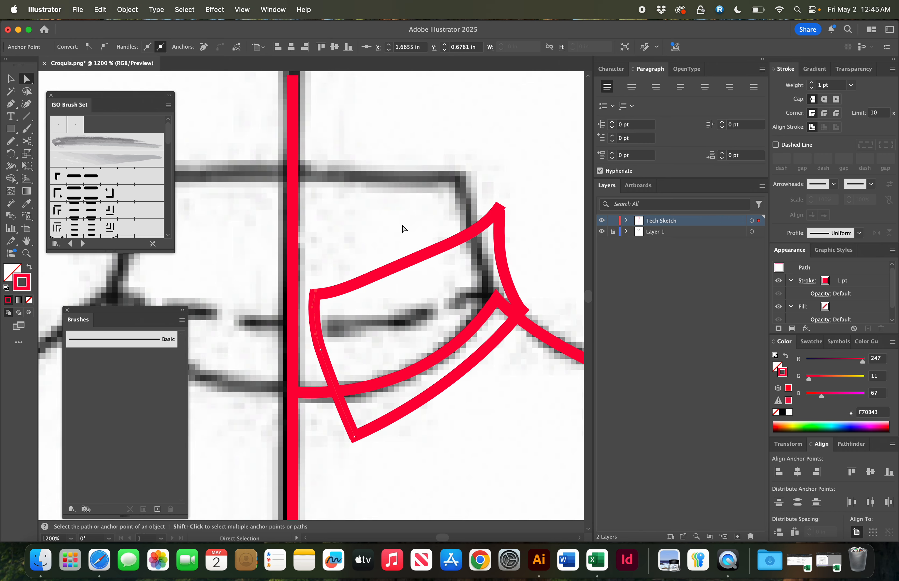
scroll(403, 229, down, 2)
scroll(403, 228, right, 2)
click(498, 238)
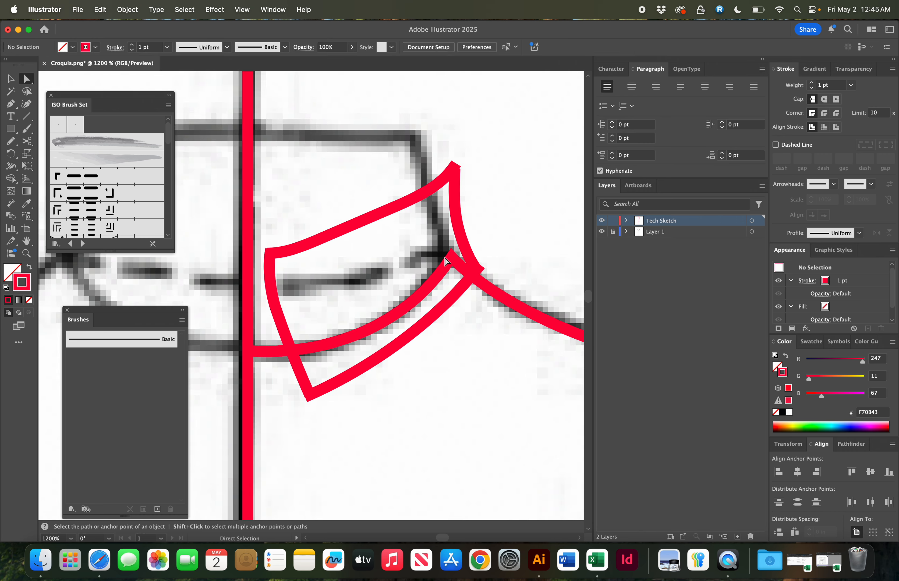
key(super+minus)
key(super+minus)
scroll(443, 255, left, 4)
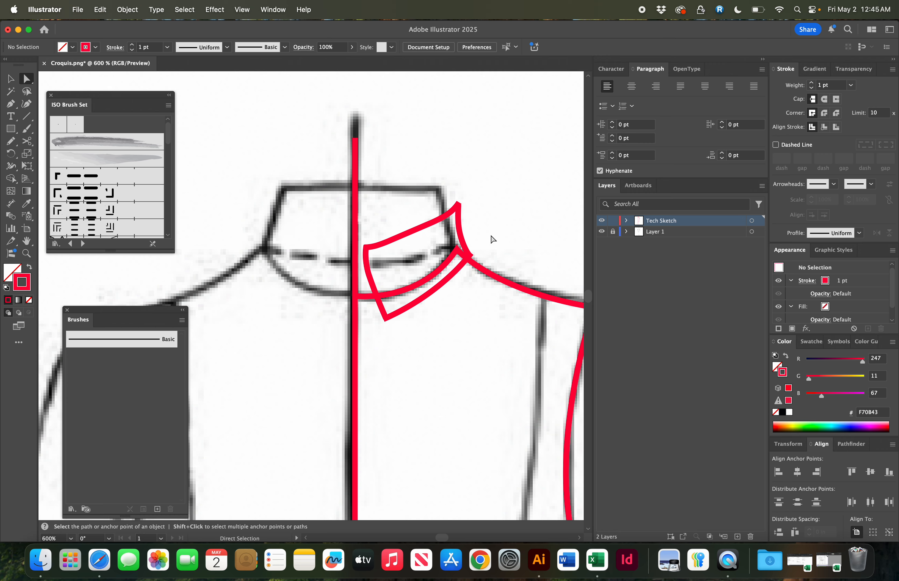
- Split the neckline curve inside the collar with the Scissors tool and delete the segment overlapping the collar
key(z)
drag(363, 268, 442, 325)
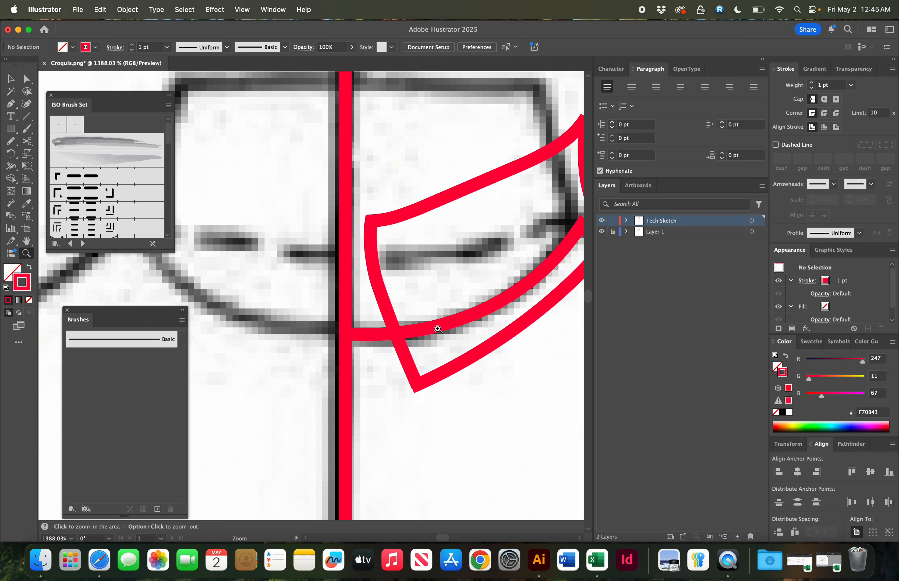
key(a)
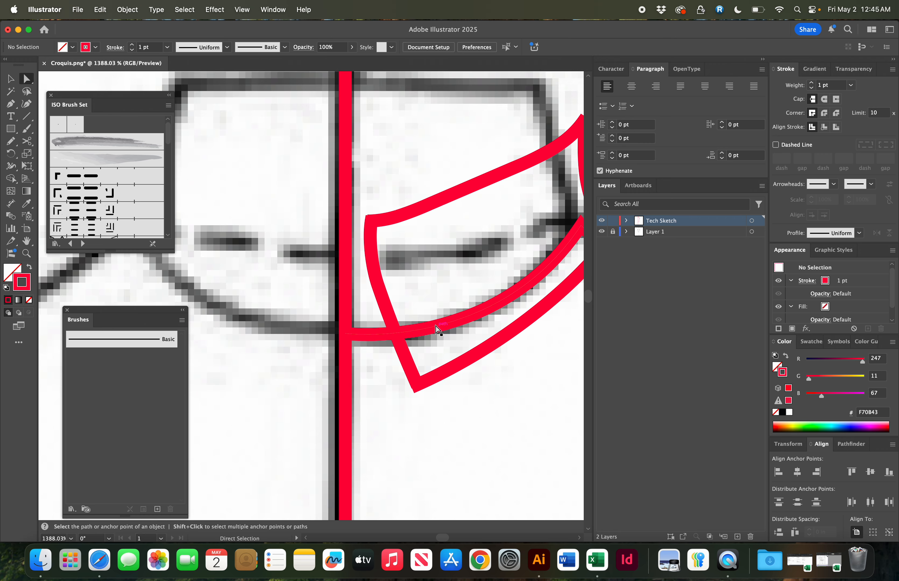
click(438, 330)
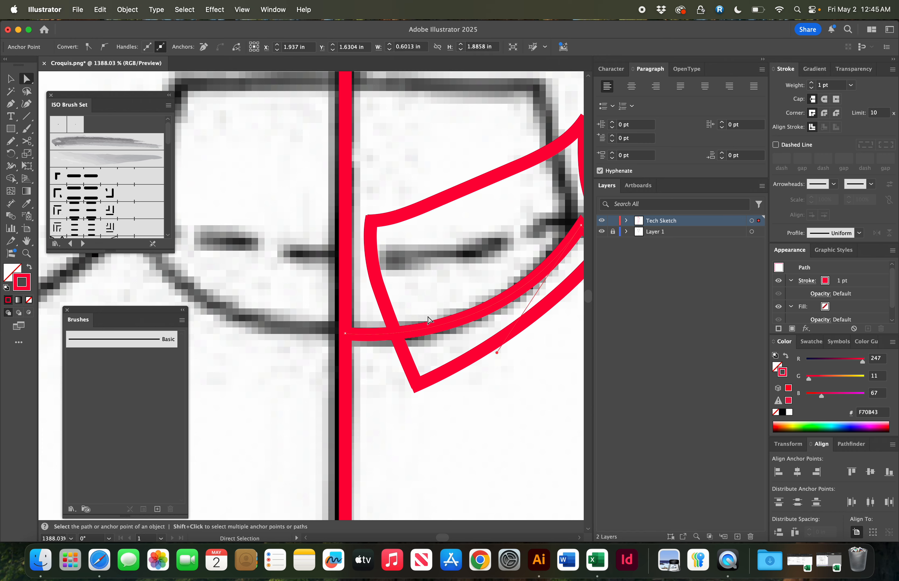
scroll(429, 320, right, 5)
key(c)
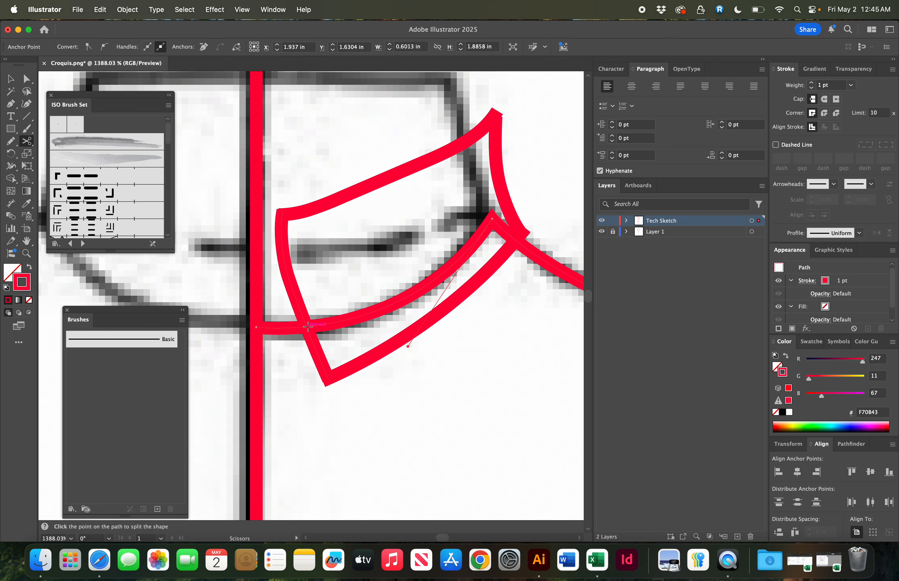
click(310, 326)
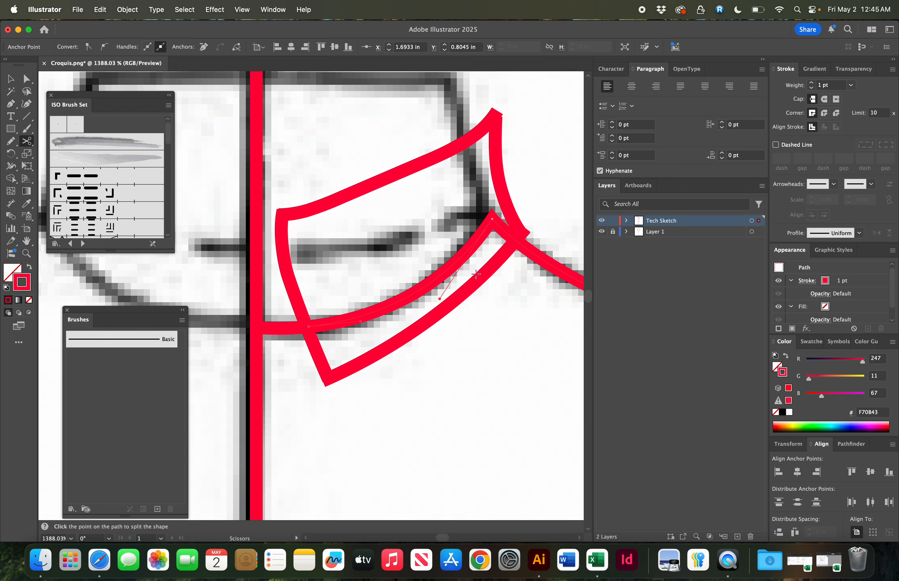
click(515, 241)
key(a)
click(469, 253)
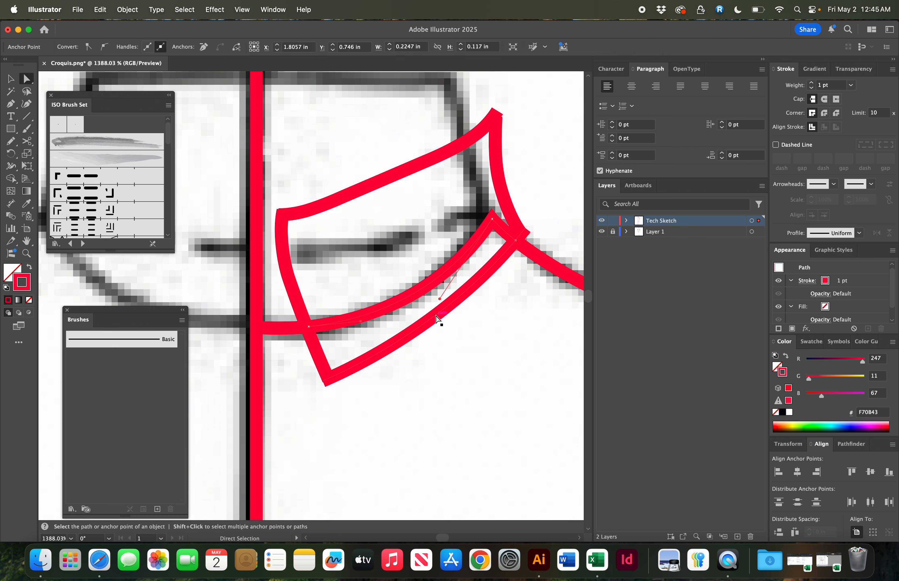
key(Delete)
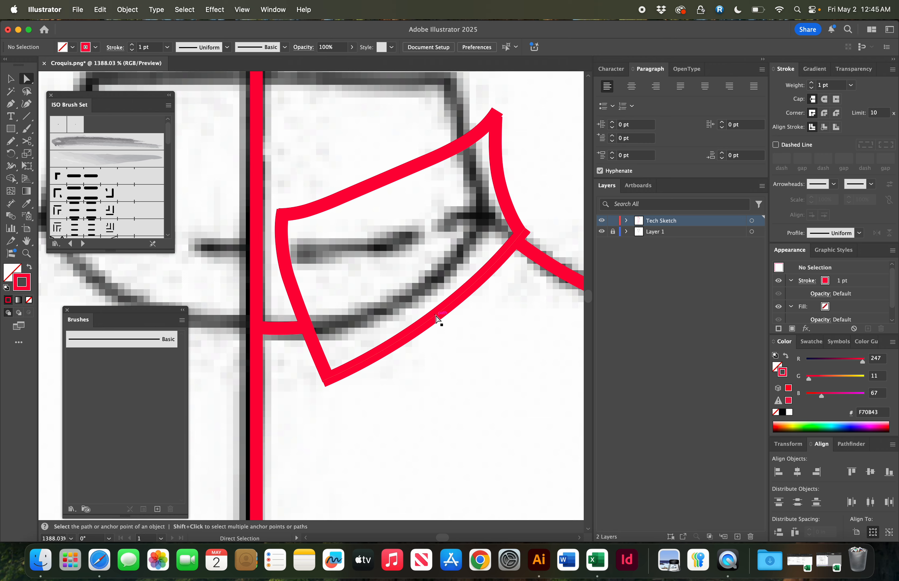
- Sketch the collar's top edge with the Pencil from the back neck corner across to the centre front
key(super+minus)
key(super+minus)
key(super+minus)
key(super+minus)
scroll(436, 268, left, 3)
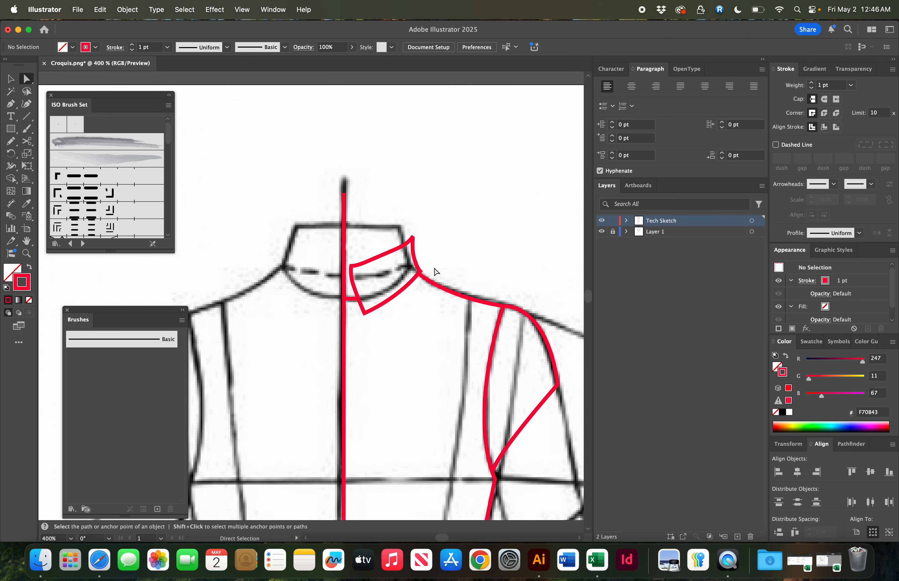
key(n)
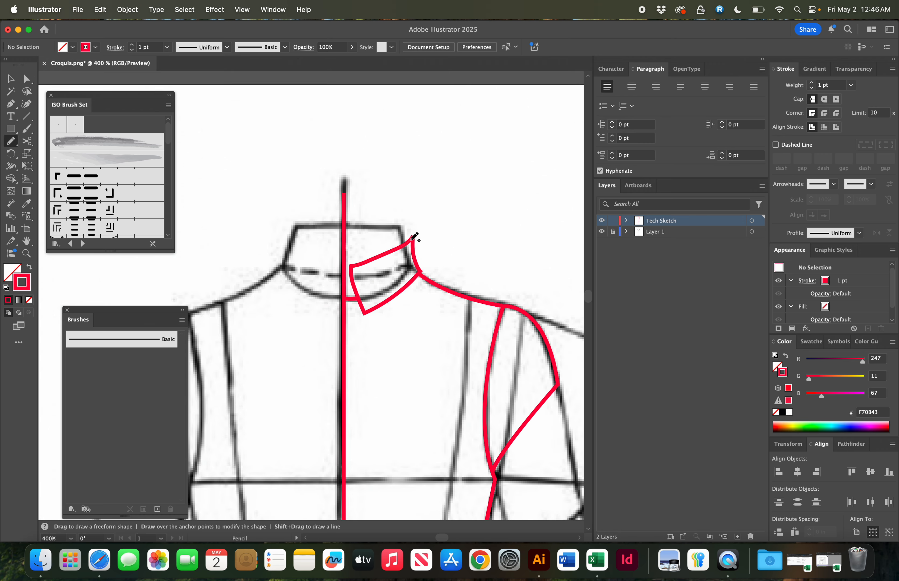
drag(411, 239, 320, 236)
super+click(417, 222)
- Cut the collar top edge at the centre front line with the Scissors and delete the overhanging piece
key(v)
click(388, 237)
key(z)
drag(309, 219, 515, 318)
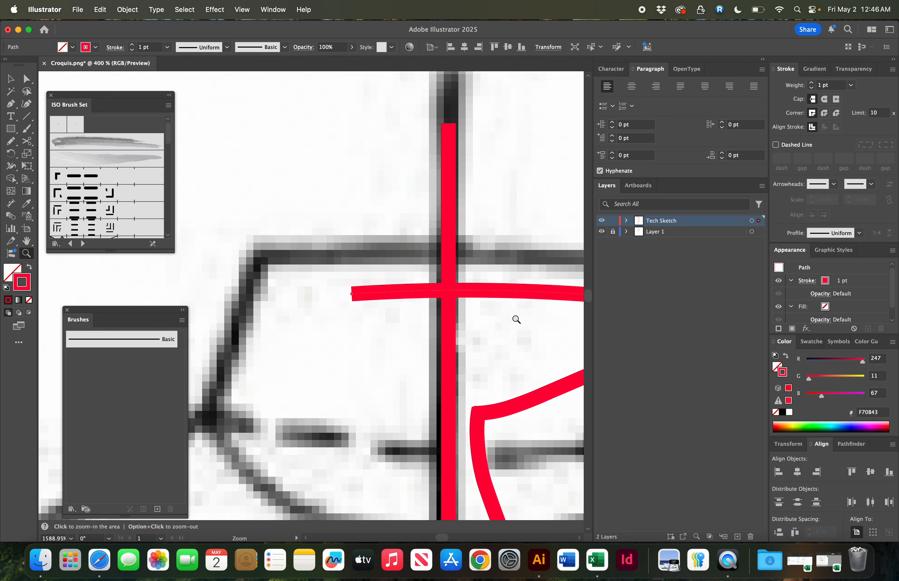
key(c)
click(484, 289)
key(Delete)
key(super+minus)
key(super+minus)
key(super+minus)
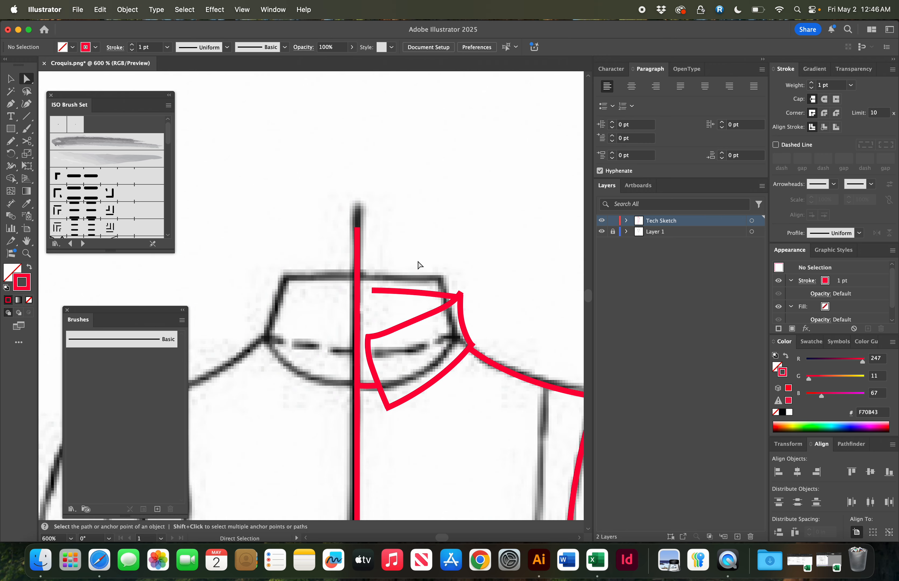
- Hide the locked croquis layer to view the traced half on its own
key(super+minus)
key(super+minus)
key(super+minus)
key(super+minus)
key(super+minus)
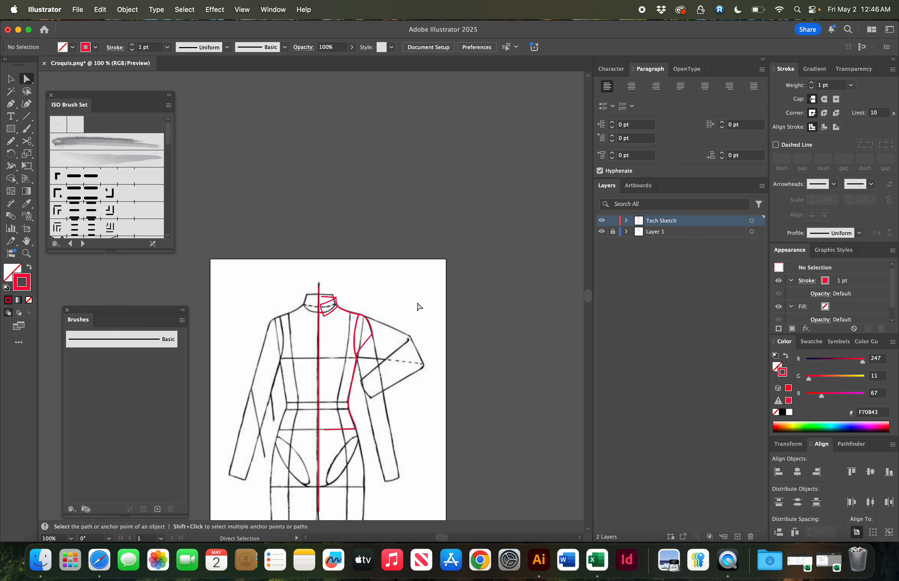
click(602, 231)
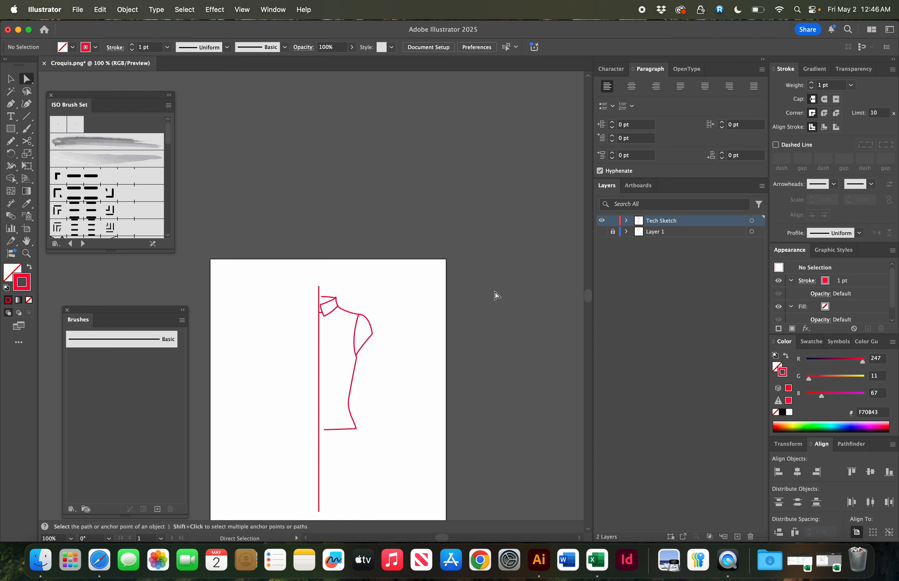
- Select all traced paths and reflect a copy across the vertical axis to create the opposite half
scroll(495, 295, down, 4)
key(v)
mouse_move(393, 175)
mouse_down()
mouse_move(282, 359)
mouse_move(273, 403)
mouse_up()
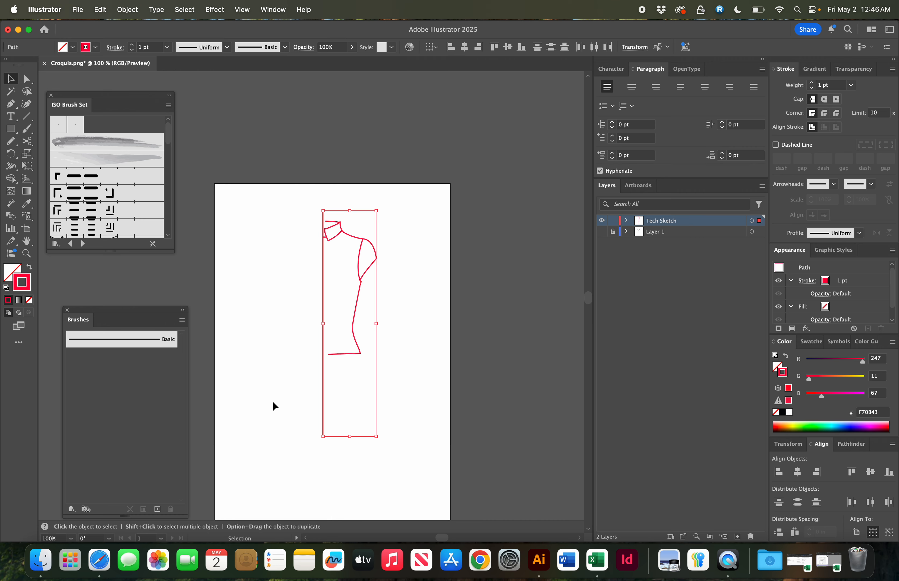
right_click(403, 287)
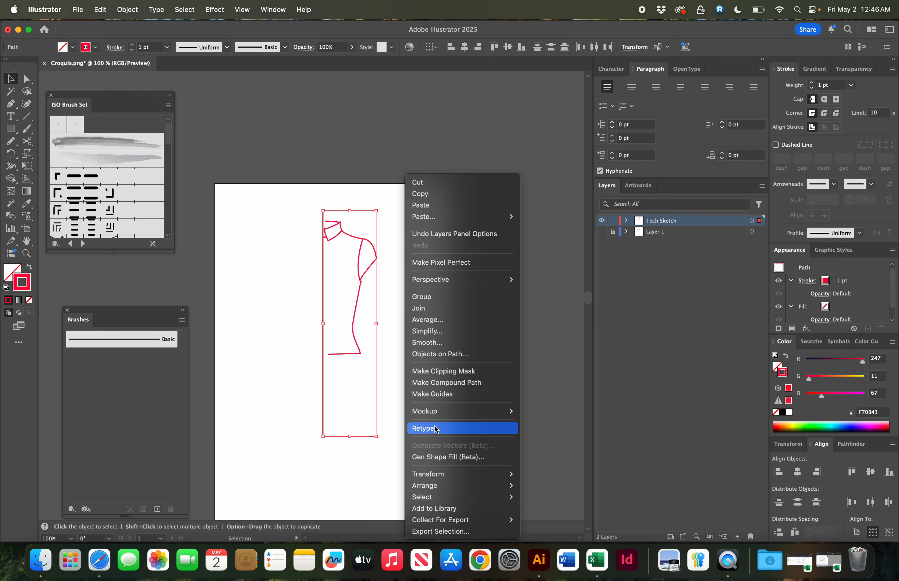
click(534, 347)
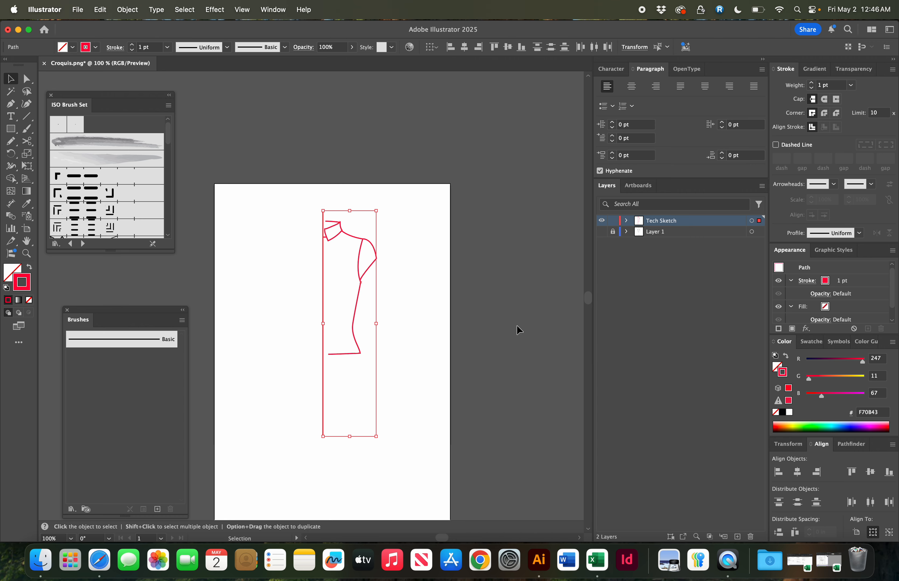
right_click(411, 250)
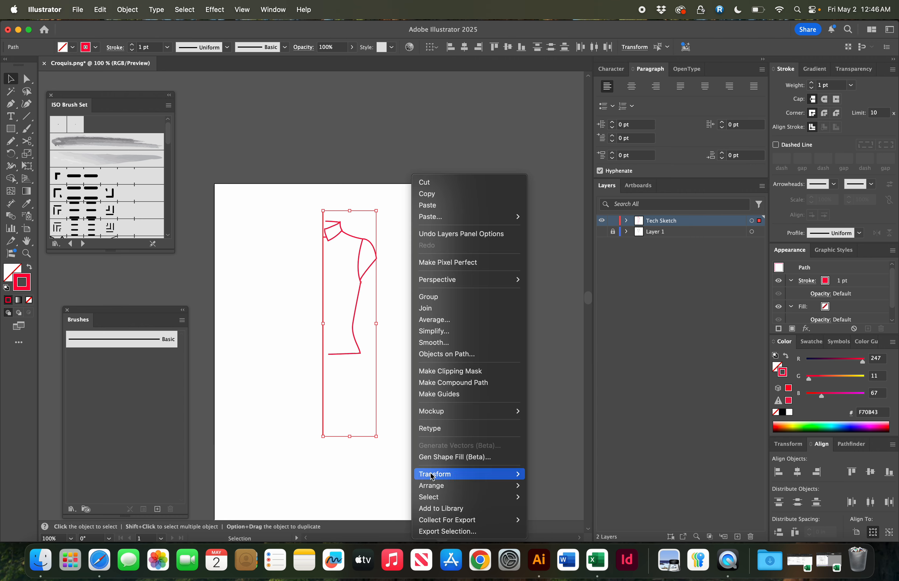
mouse_move(432, 476)
click(545, 475)
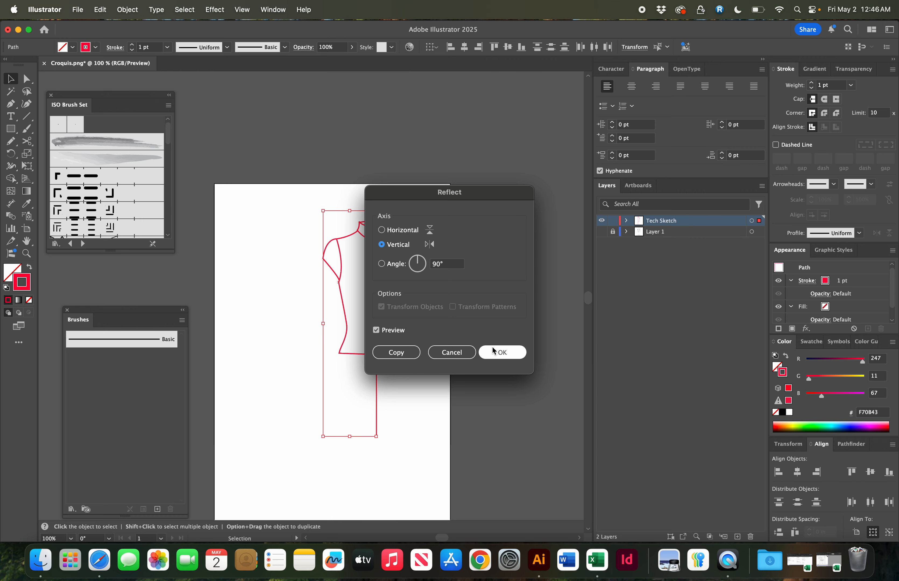
click(396, 355)
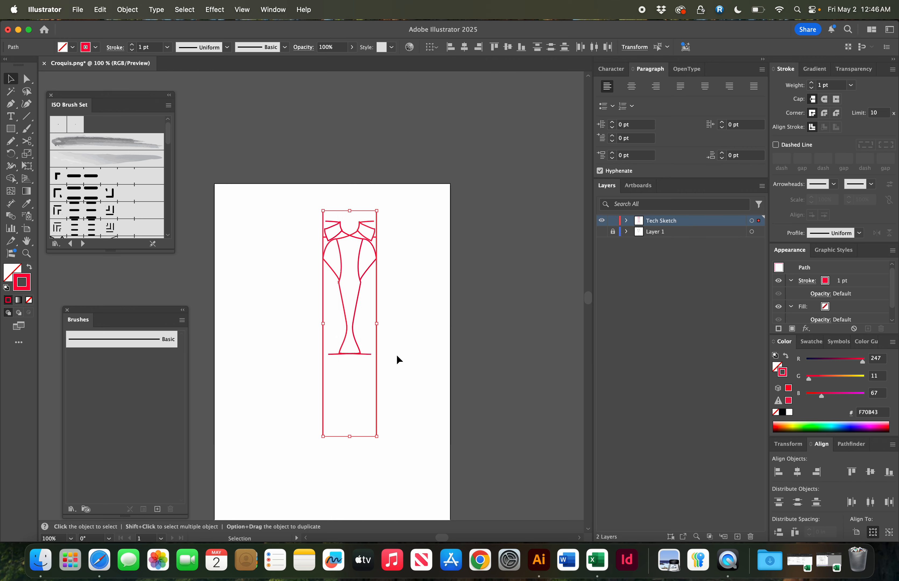
- Move the mirrored half into place so both halves meet along the centre front
drag(375, 306, 313, 306)
key(z)
drag(283, 255, 510, 414)
key(v)
drag(297, 304, 507, 377)
click(472, 379)
key(super+minus)
key(super+minus)
key(super+minus)
key(super+minus)
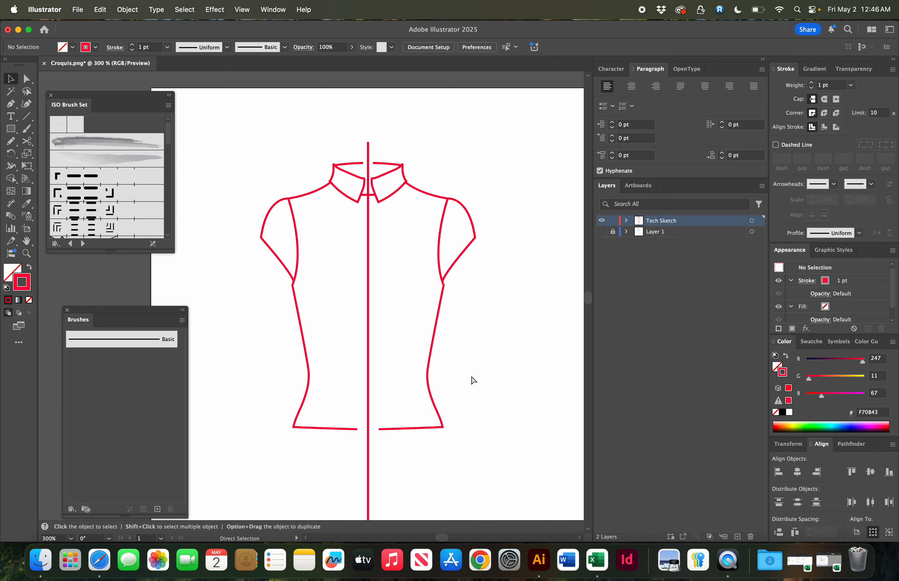
- Delete the vertical centre front guide line
key(a)
click(368, 302)
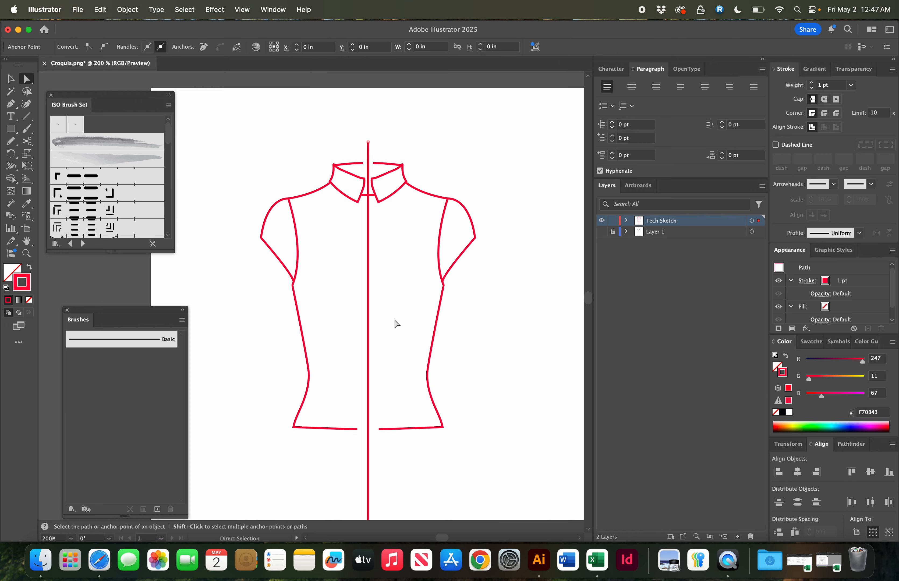
key(Delete)
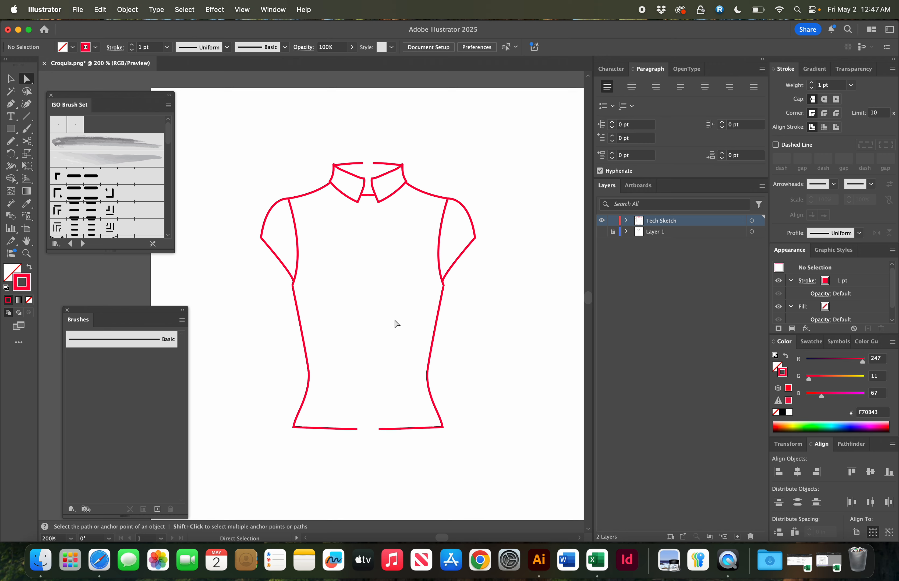
- Join the two collar top edges with a straight Pen segment across the centre front
scroll(395, 321, up, 1)
key(z)
drag(338, 161, 523, 338)
key(p)
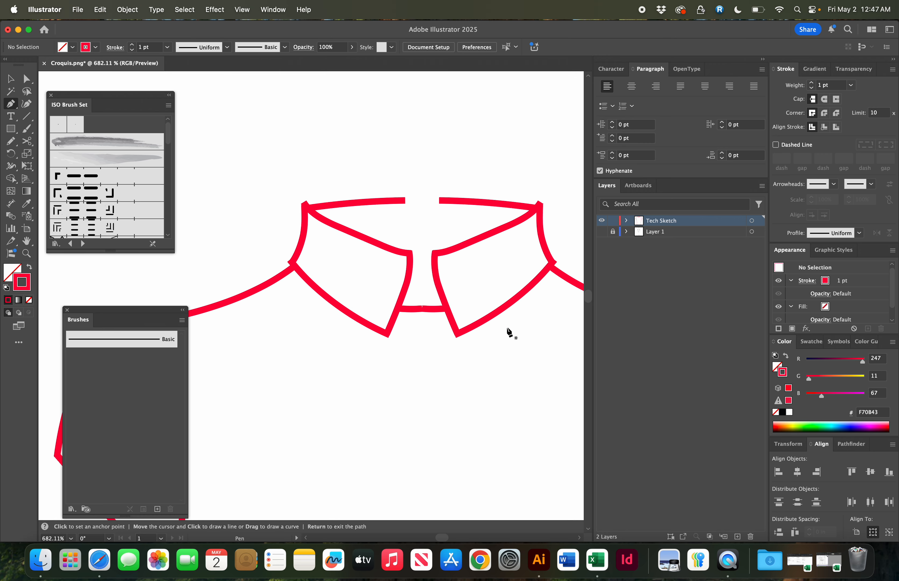
click(406, 201)
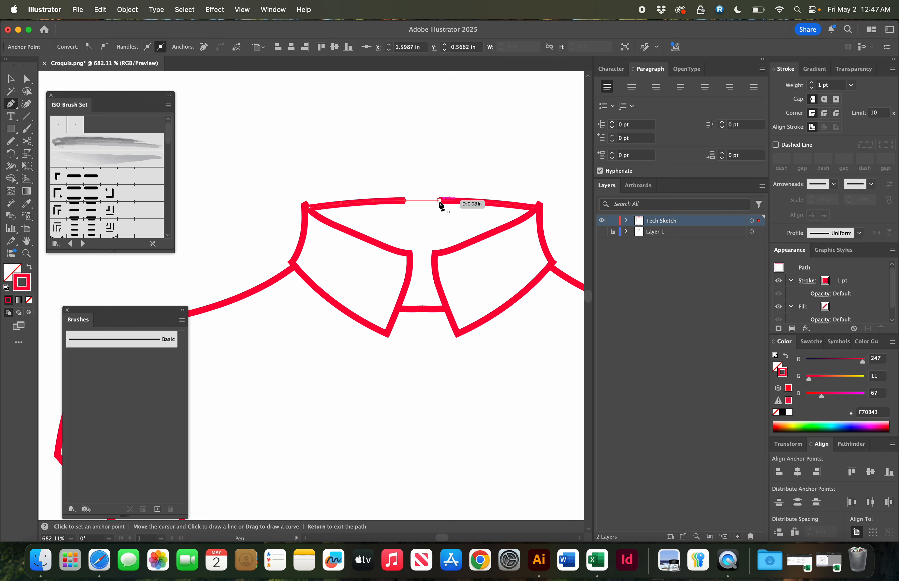
click(439, 200)
super+click(461, 164)
- Connect the two inner collar front corners with a short Pen segment at the neck seam
scroll(460, 165, down, 5)
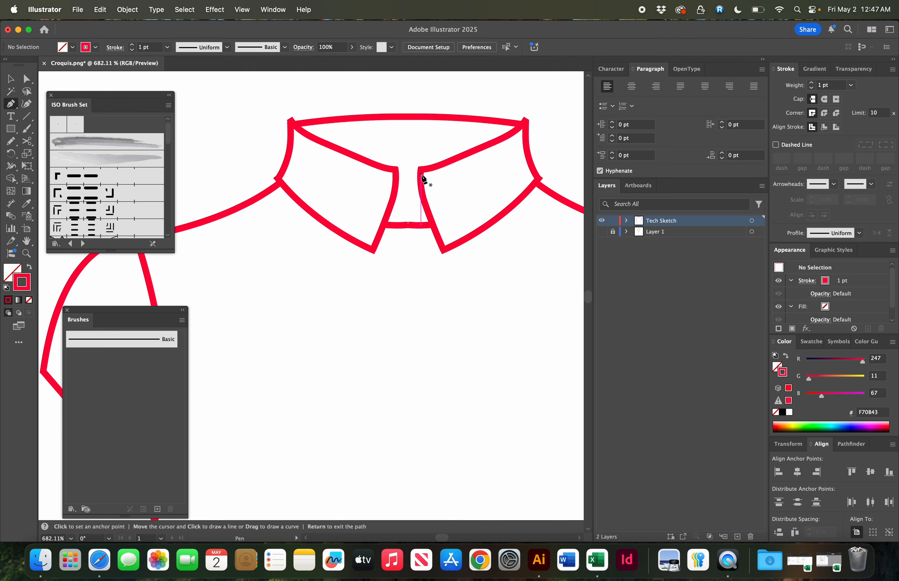
click(399, 176)
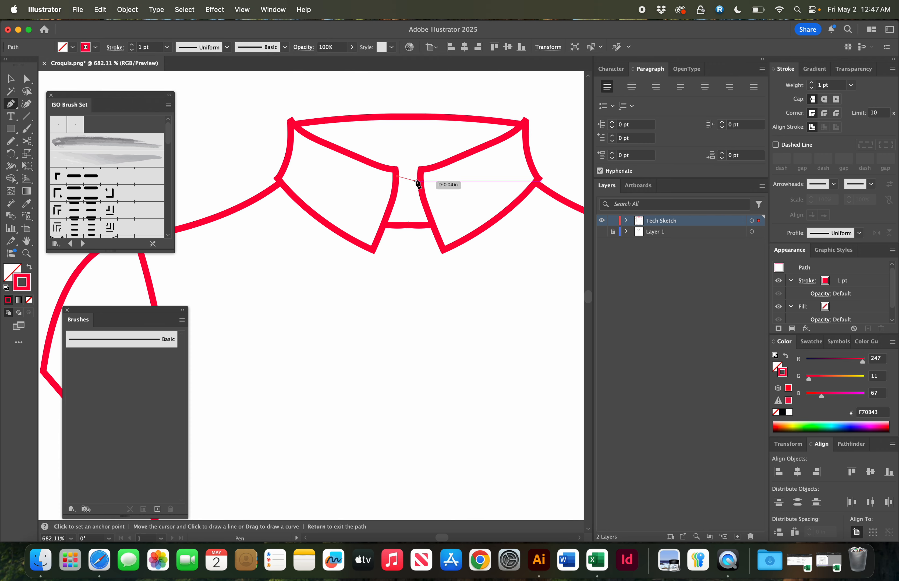
click(418, 173)
super+click(421, 168)
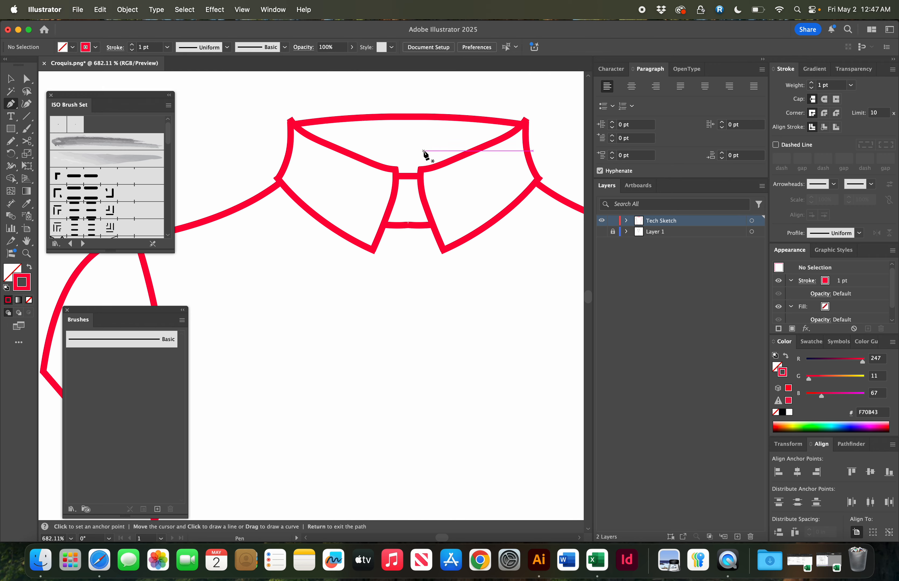
- Join the two hem line ends with a straight Pen segment across the centre front
key(super+1)
key(z)
drag(305, 378, 498, 491)
key(p)
click(366, 464)
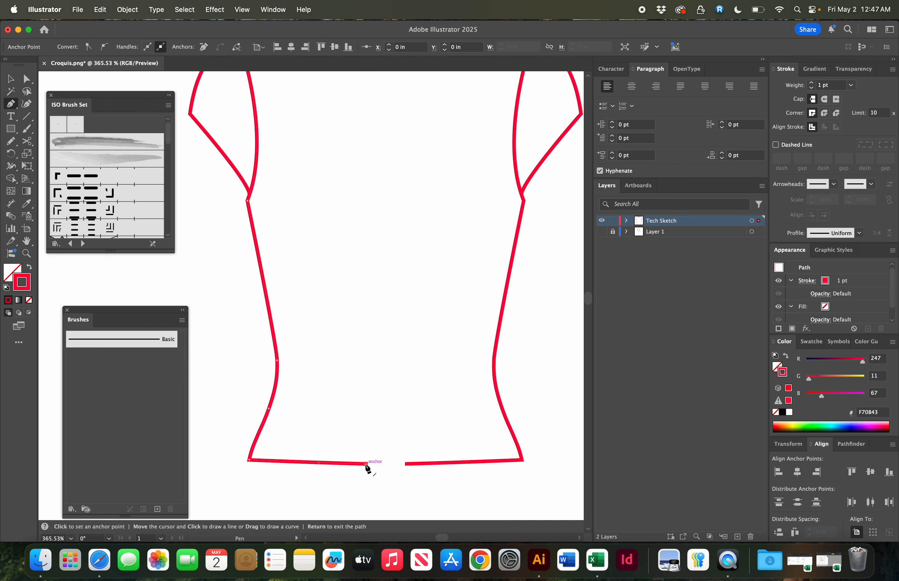
click(400, 464)
super+click(406, 450)
key(super+minus)
key(super+minus)
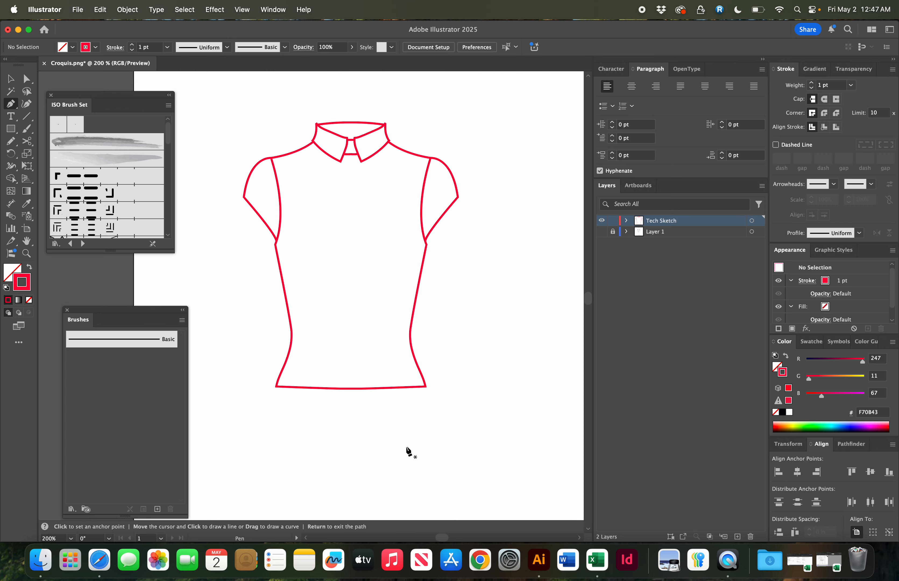
scroll(408, 451, up, 5)
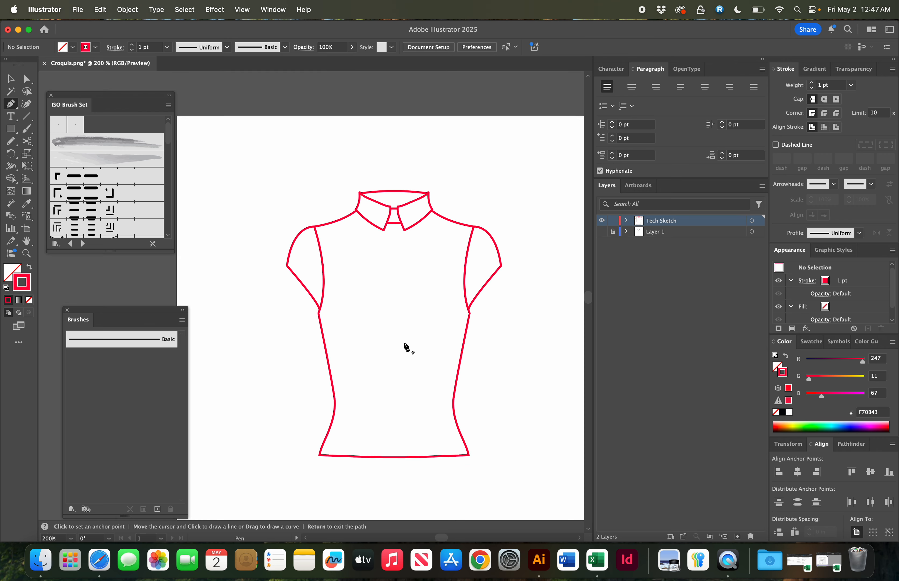
- Sketch a horizontal seam line across the bodice between the armholes with the Pencil tool
key(n)
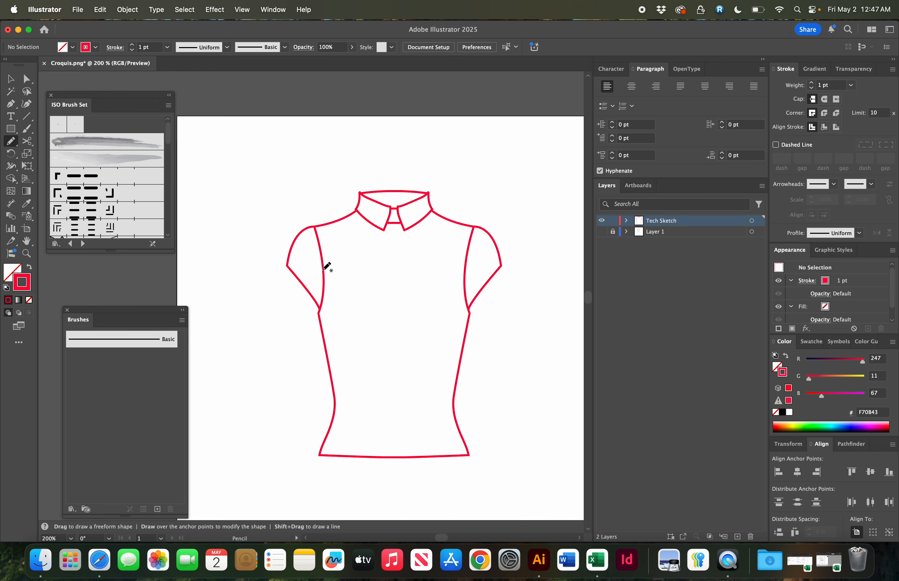
drag(324, 268, 463, 272)
super+click(499, 314)
- Extend the seam line's right end outward so it meets the armhole edge
key(v)
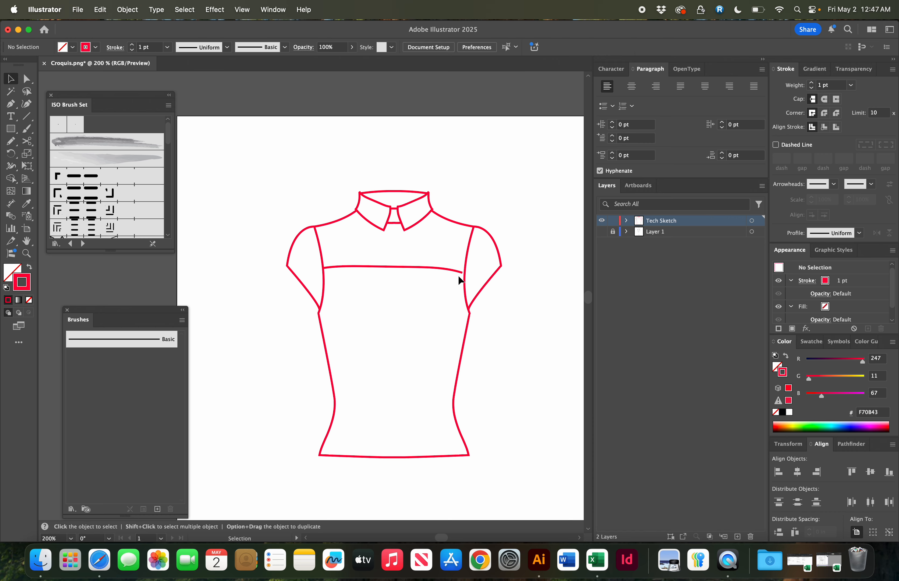
click(456, 272)
scroll(438, 261, up, 5)
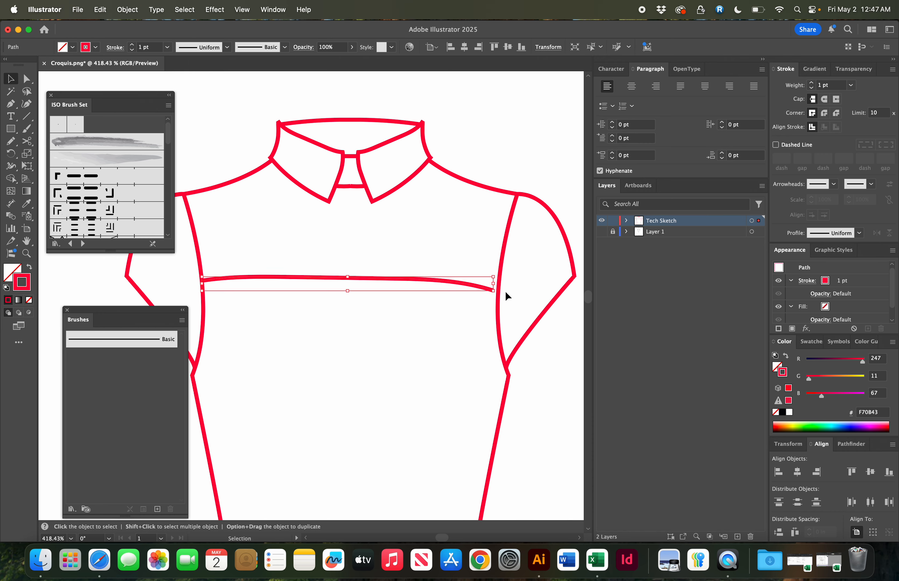
drag(495, 284, 501, 284)
click(472, 253)
key(super+minus)
key(super+minus)
key(super+minus)
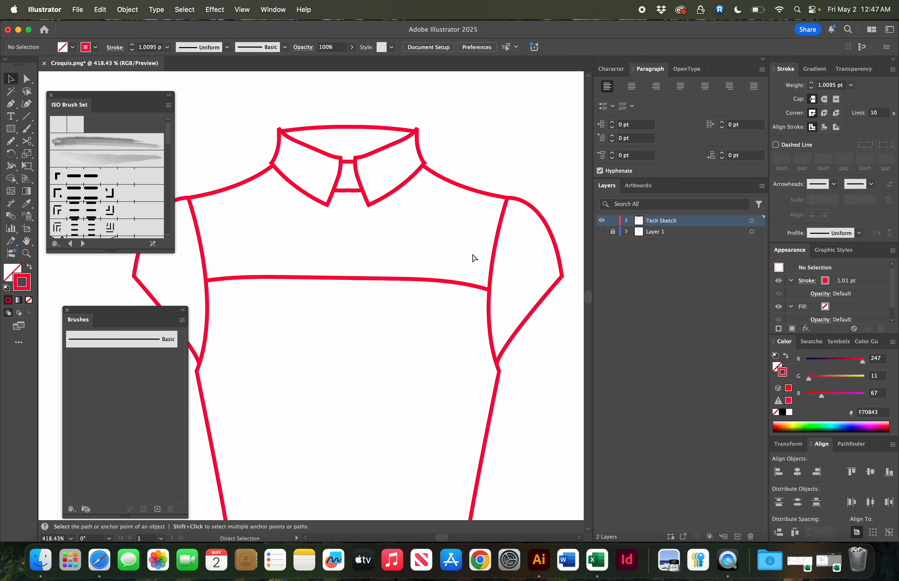
key(n)
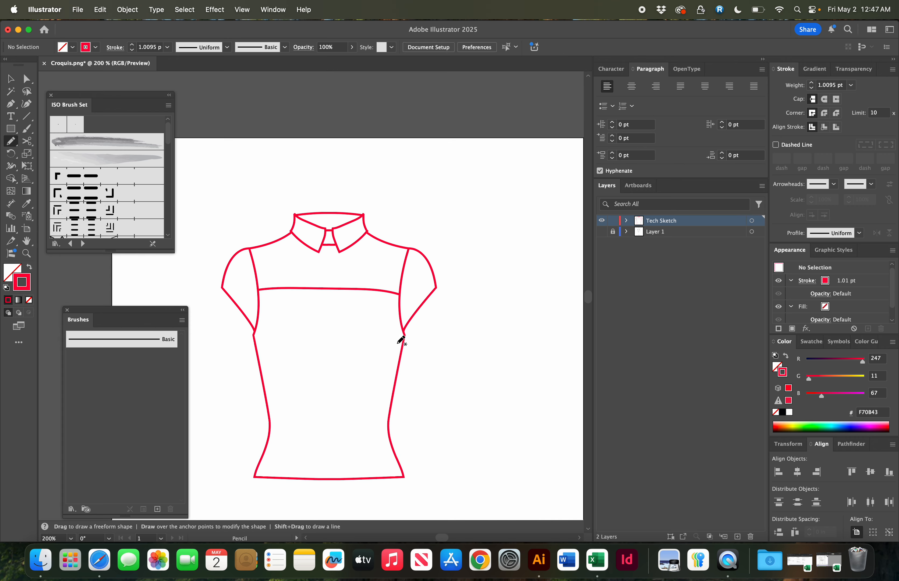
- Draw a wavy wrap line with the Pencil from the right side seam down to the hem, and shift it to meet the hem
mouse_move(402, 352)
mouse_down()
mouse_move(361, 373)
mouse_move(340, 441)
mouse_move(342, 486)
mouse_up()
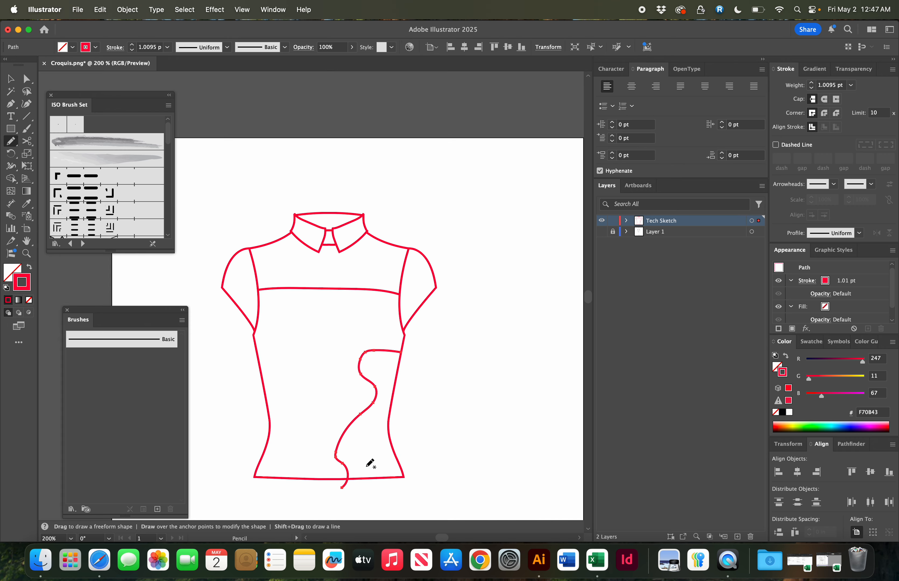
scroll(343, 484, up, 5)
key(v)
click(380, 500)
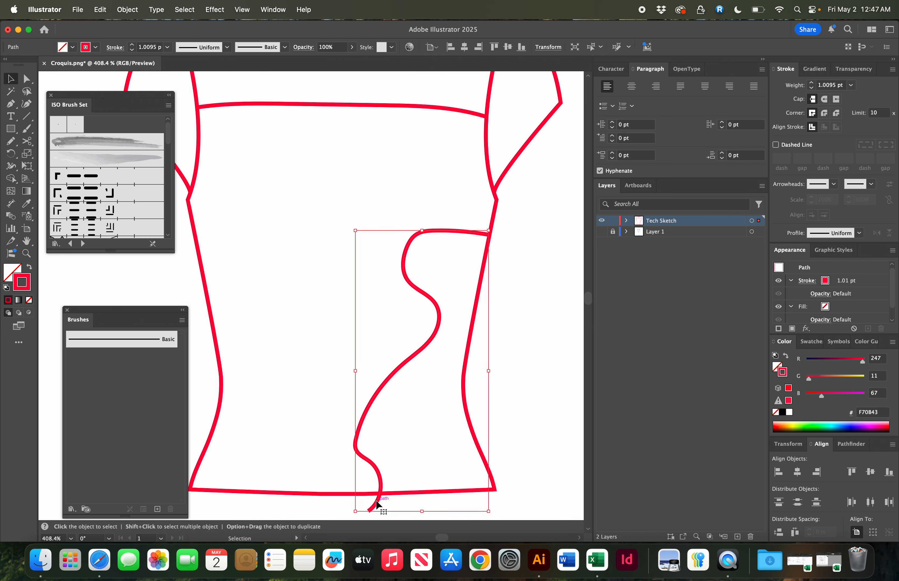
drag(428, 512, 421, 492)
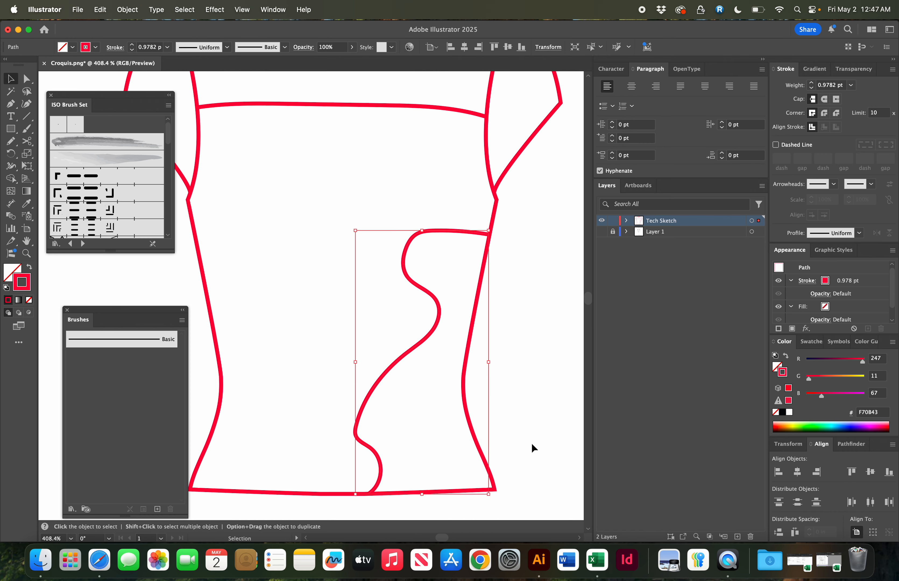
click(531, 445)
- Select the whole sketch and change its stroke colour to black
key(a)
key(super+minus)
key(super+minus)
key(super+minus)
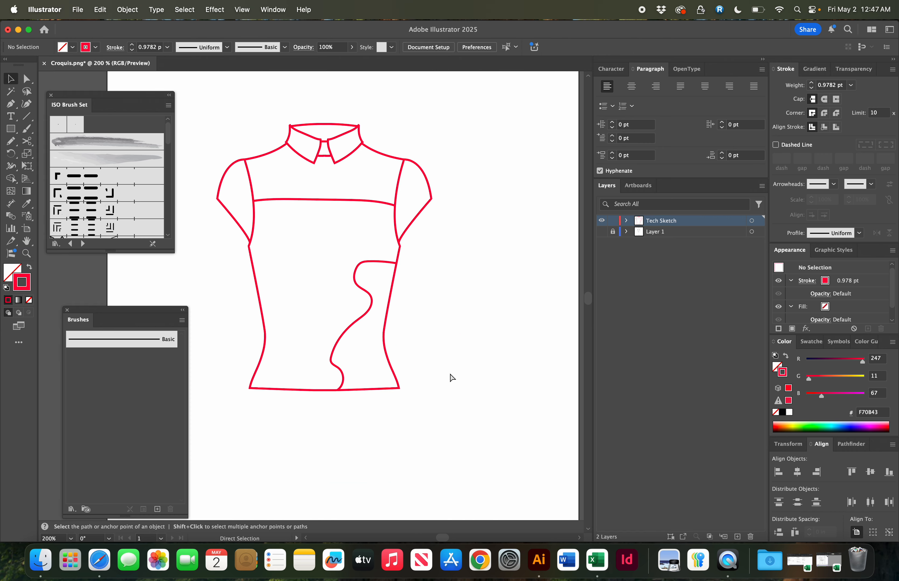
scroll(450, 374, left, 2)
scroll(449, 374, up, 1)
key(super+minus)
key(super+minus)
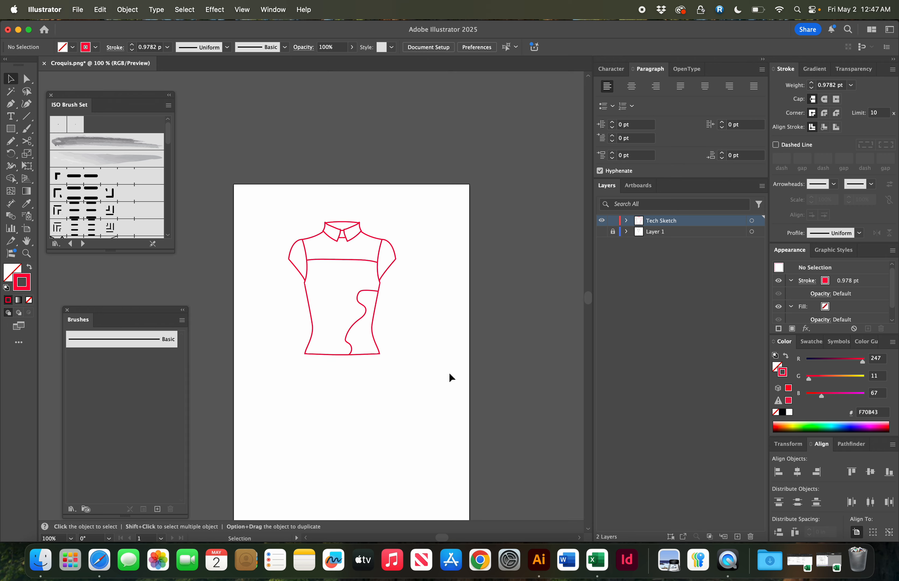
drag(295, 265, 281, 211)
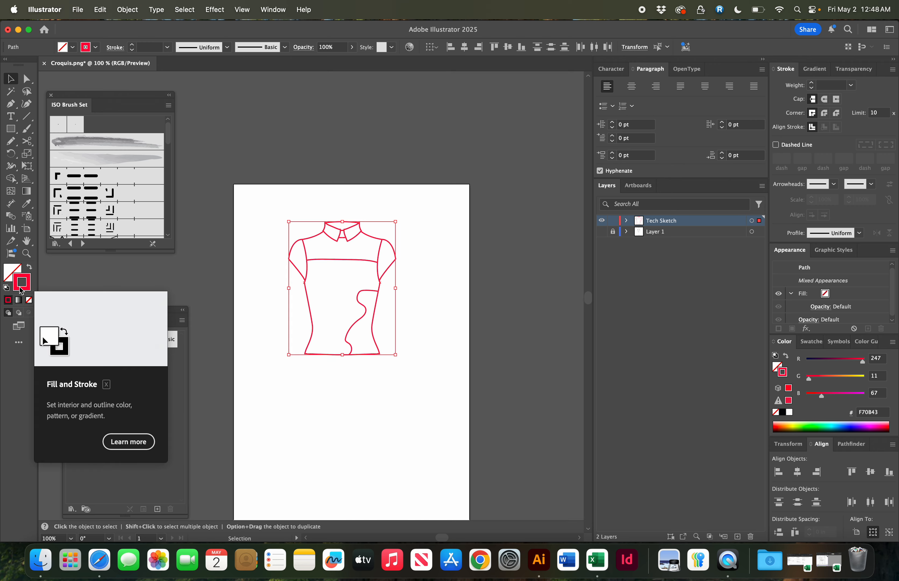
click(781, 415)
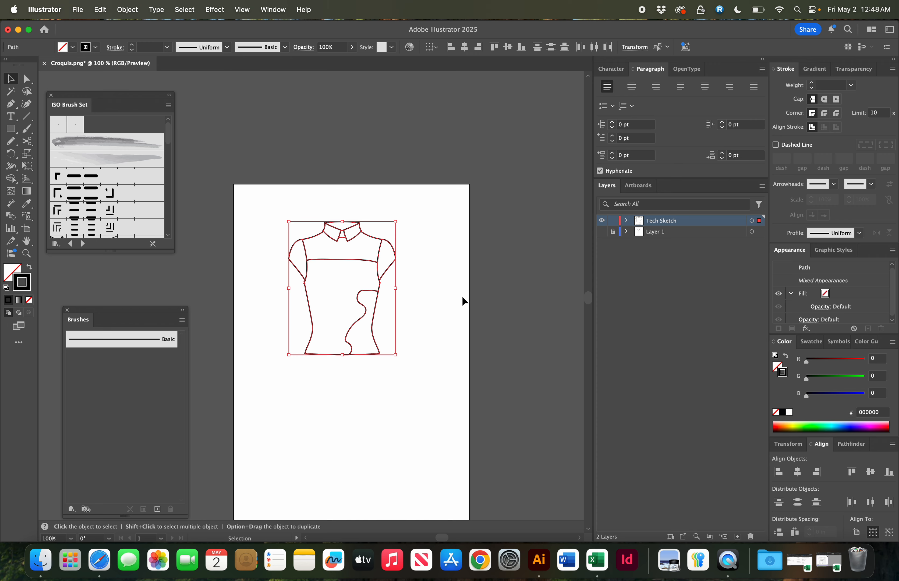
- Duplicate the entire sketch and place the copy directly below the original
click(419, 267)
mouse_move(256, 190)
mouse_down()
mouse_move(379, 351)
mouse_move(436, 366)
mouse_up()
drag(350, 233, 351, 386)
scroll(393, 343, down, 5)
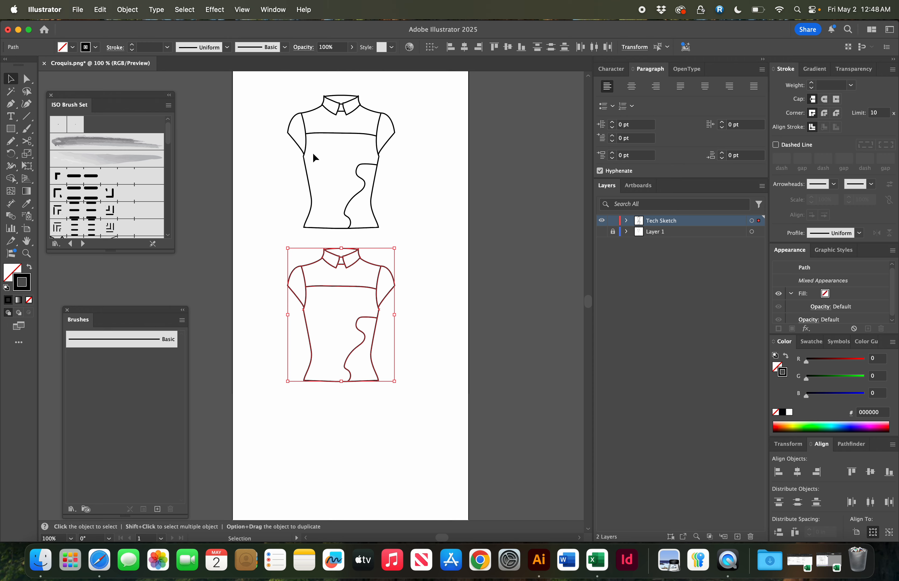
- Apply the 1 pt. Oval brush to the duplicated sketch
click(75, 128)
click(240, 293)
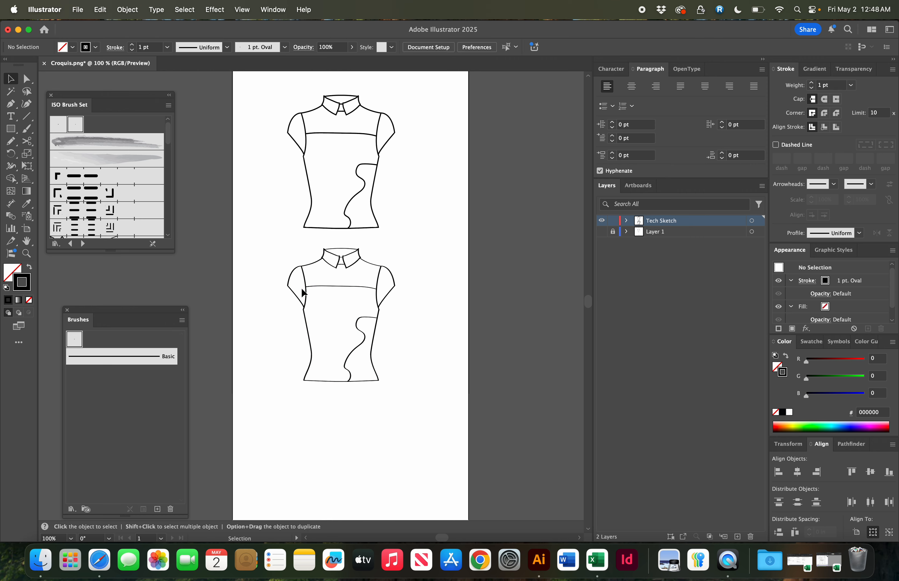
- Open the Artistic_Calligraphic brush library and return to the ISO Brush Set
key(super+equal)
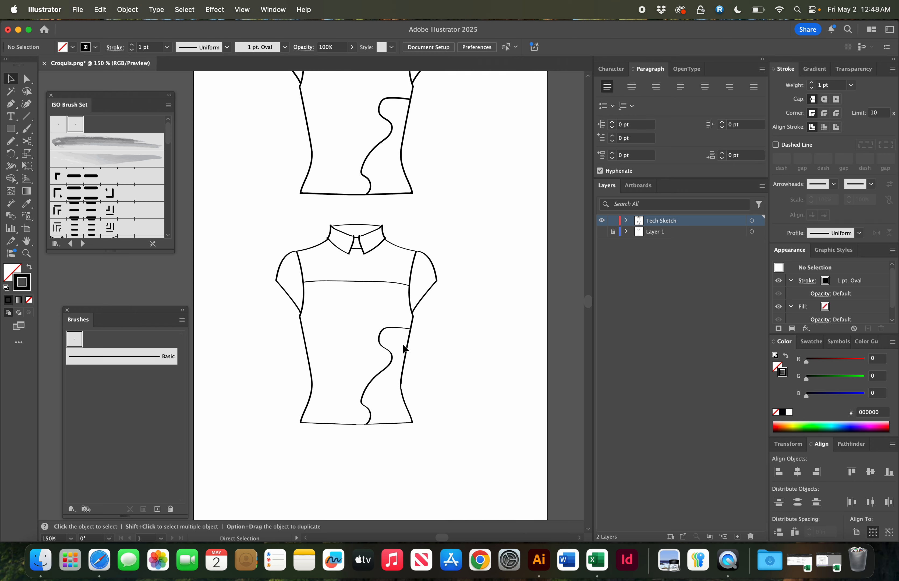
scroll(402, 344, up, 3)
scroll(402, 343, left, 3)
scroll(403, 344, up, 2)
scroll(402, 344, right, 2)
scroll(403, 344, down, 3)
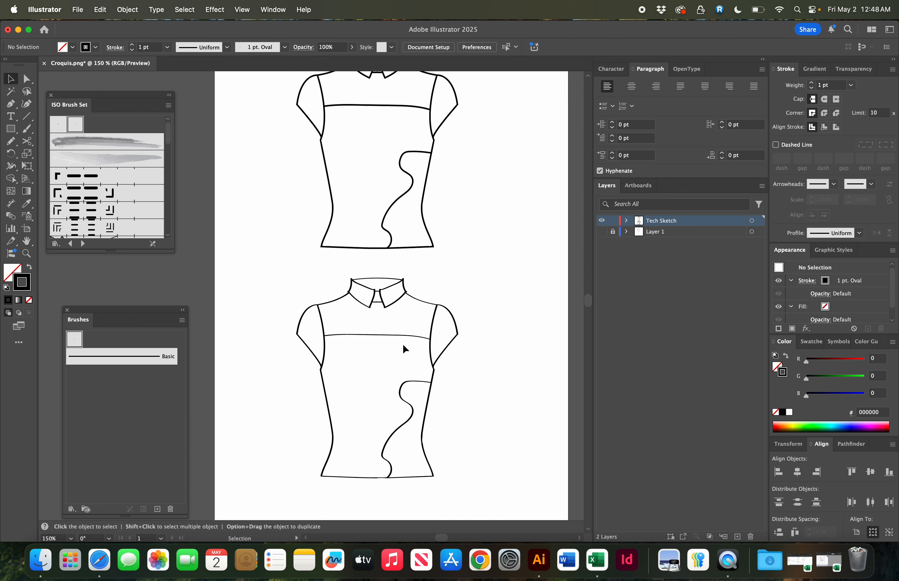
click(264, 7)
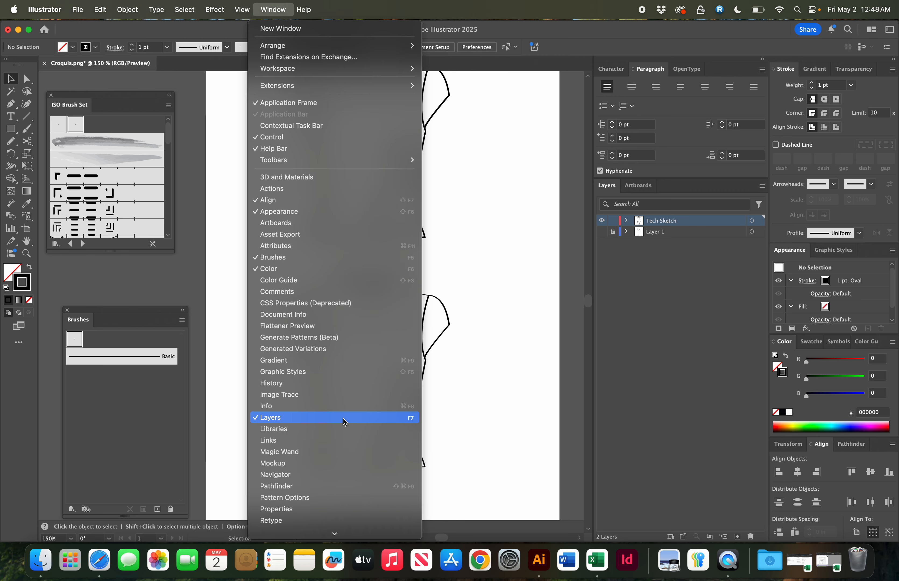
scroll(342, 418, down, 5)
scroll(342, 418, down, 1)
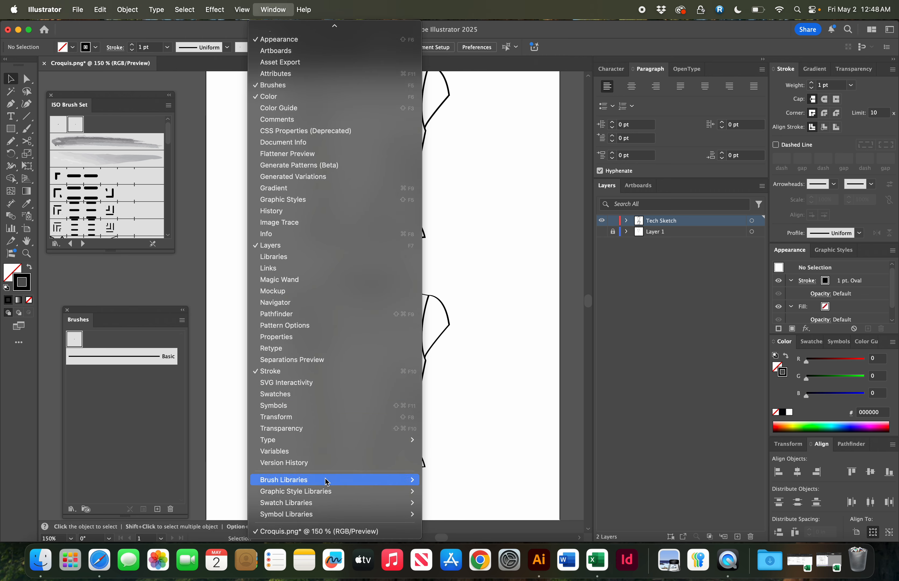
mouse_move(327, 478)
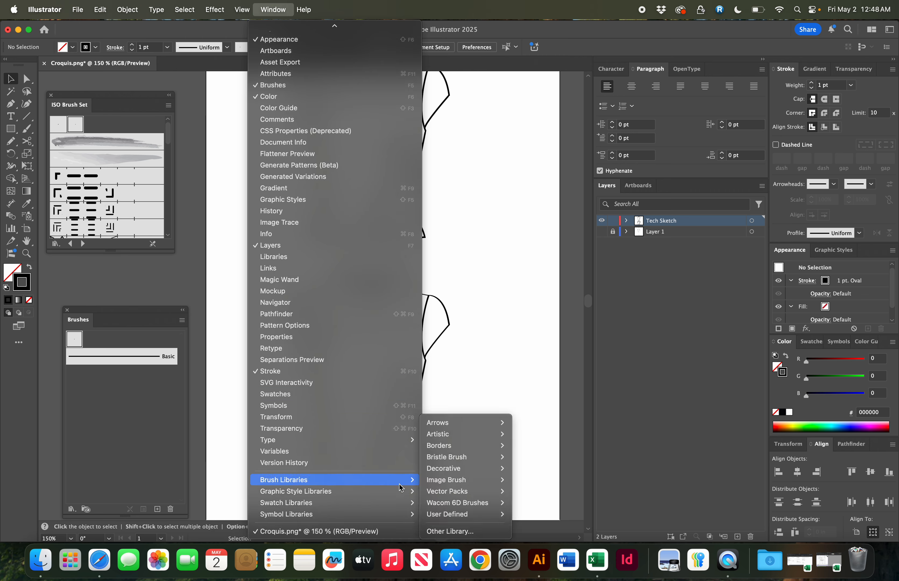
mouse_move(445, 493)
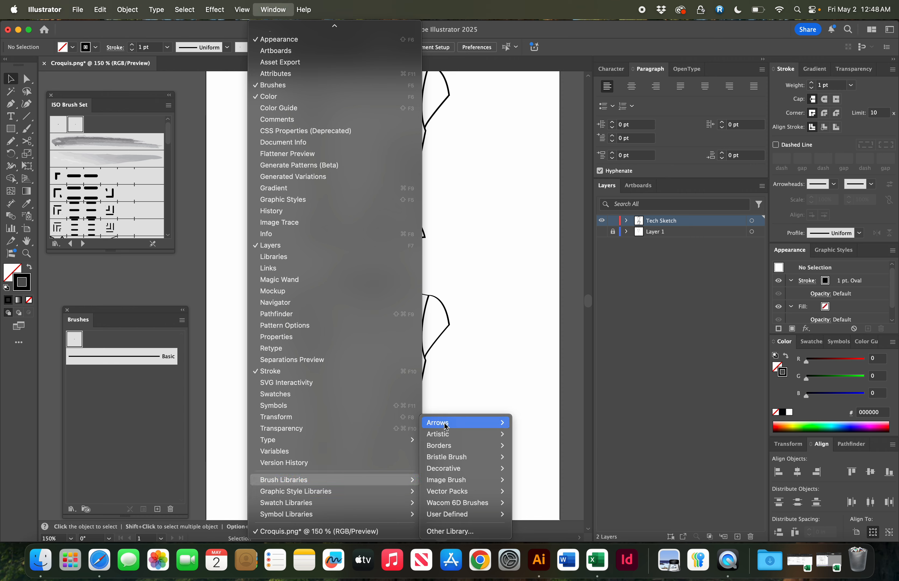
mouse_move(446, 434)
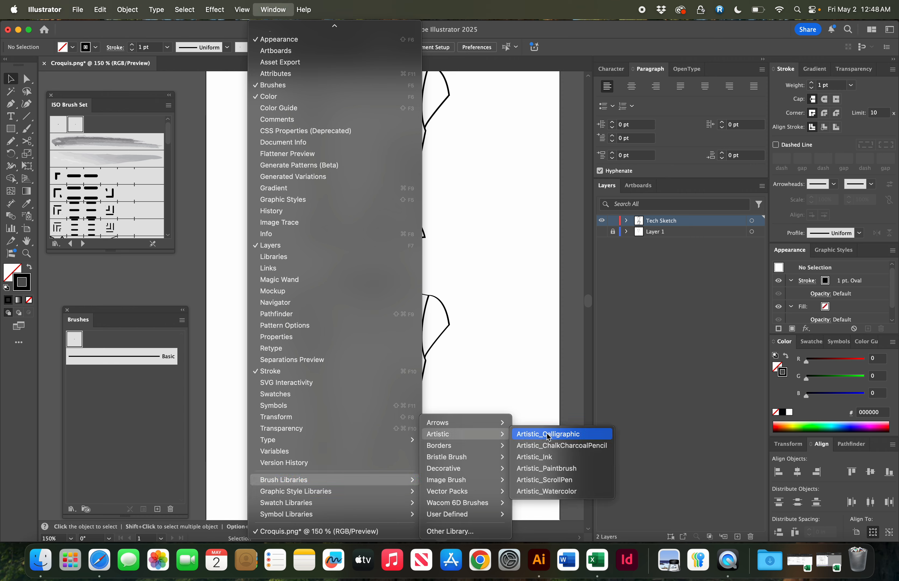
click(577, 438)
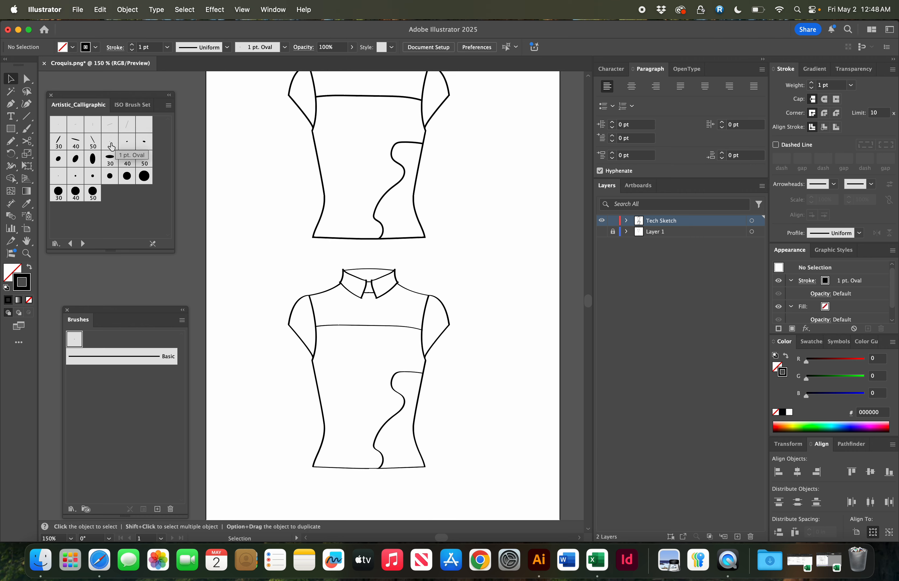
click(124, 106)
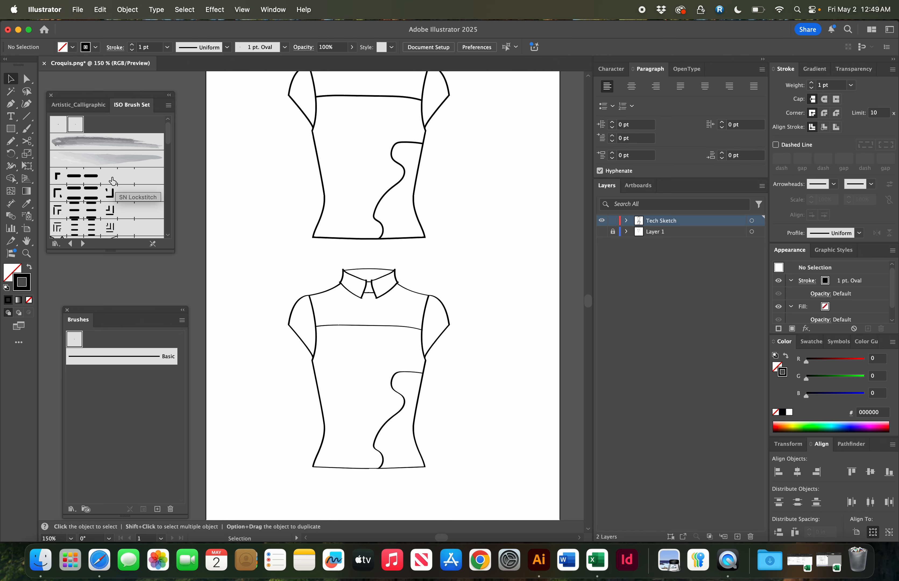
- Duplicate the left collar edge slightly inward and apply the SN Lockstitch brush to the copy
scroll(464, 260, up, 3)
scroll(464, 260, down, 6)
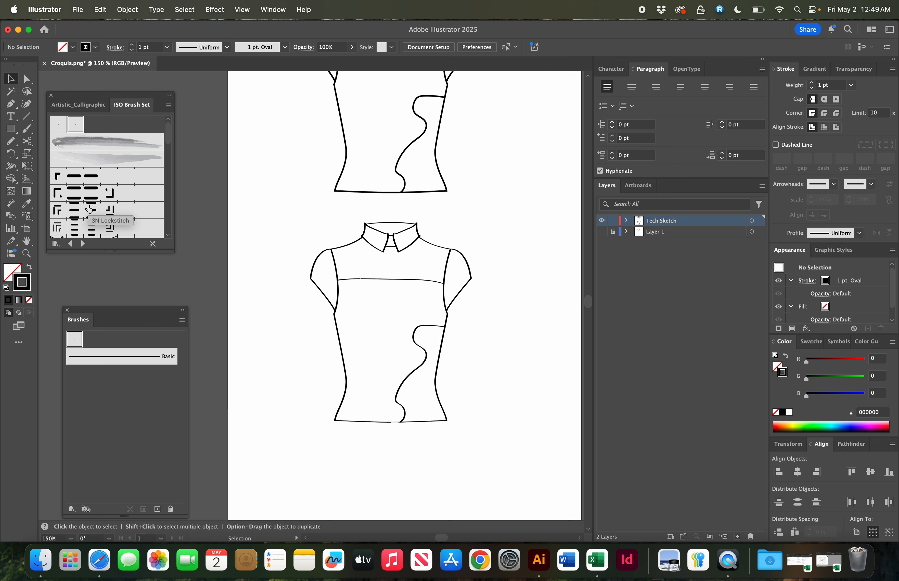
scroll(89, 209, down, 10)
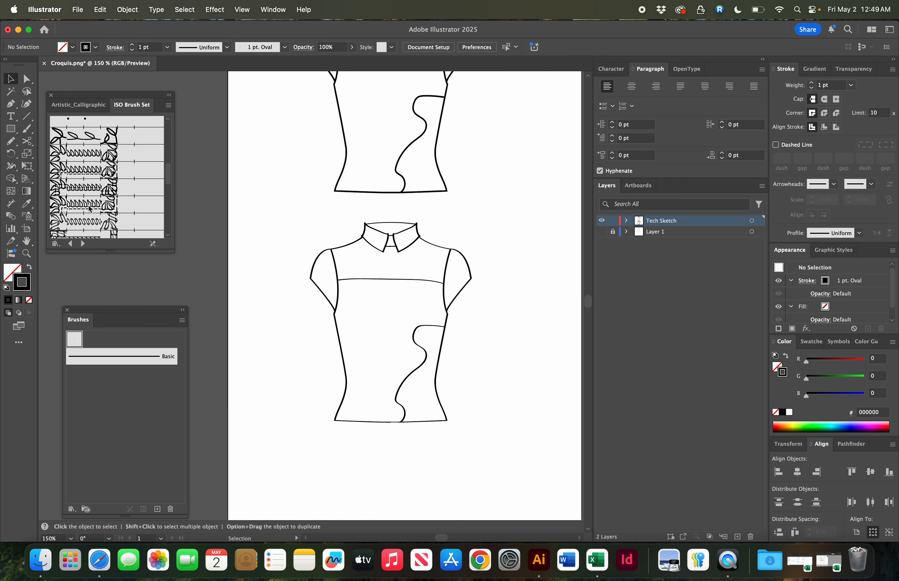
scroll(89, 209, up, 10)
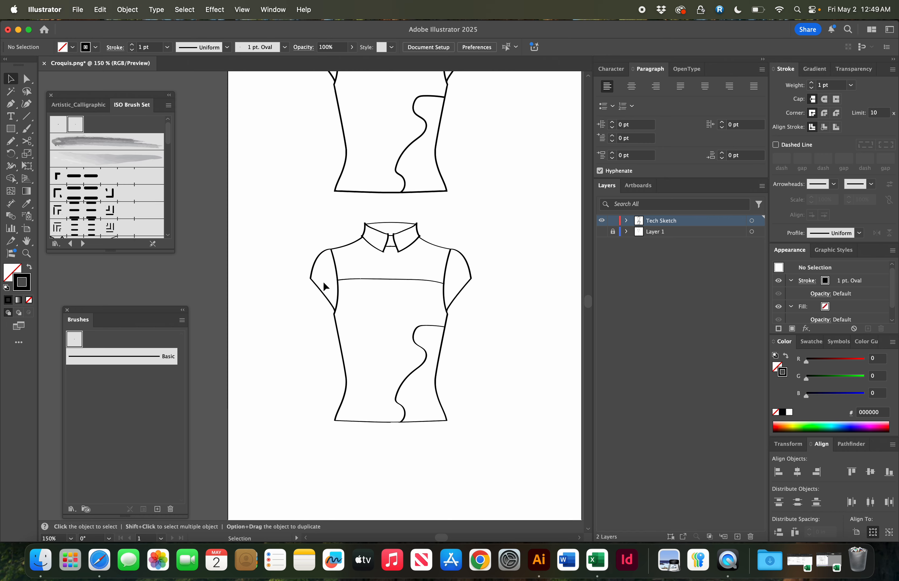
key(super+equal)
key(super+equal)
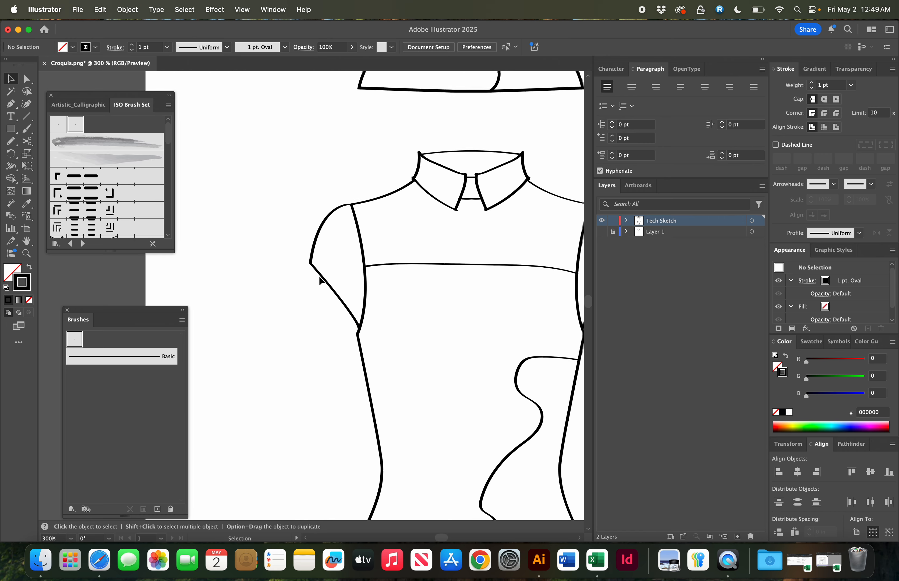
scroll(320, 276, up, 4)
scroll(320, 277, right, 4)
click(366, 270)
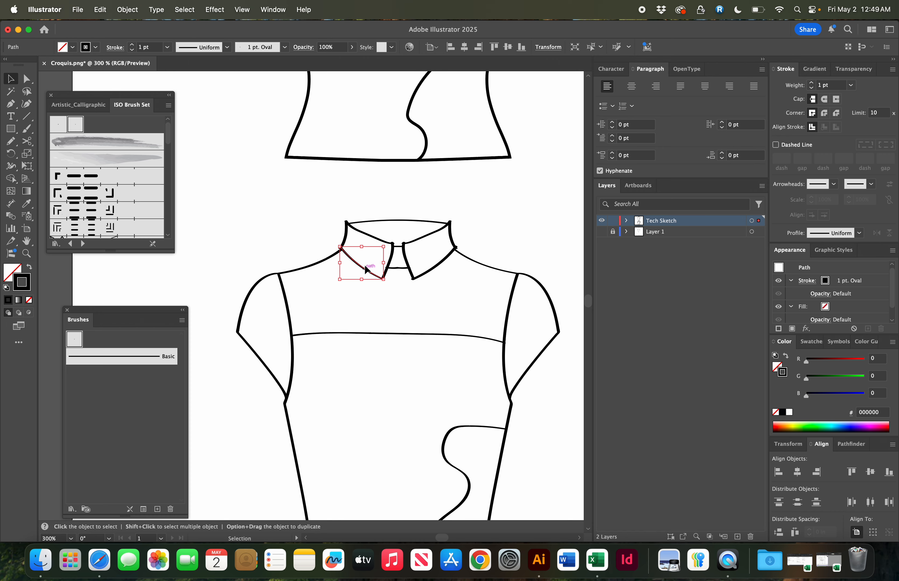
drag(365, 270, 365, 262)
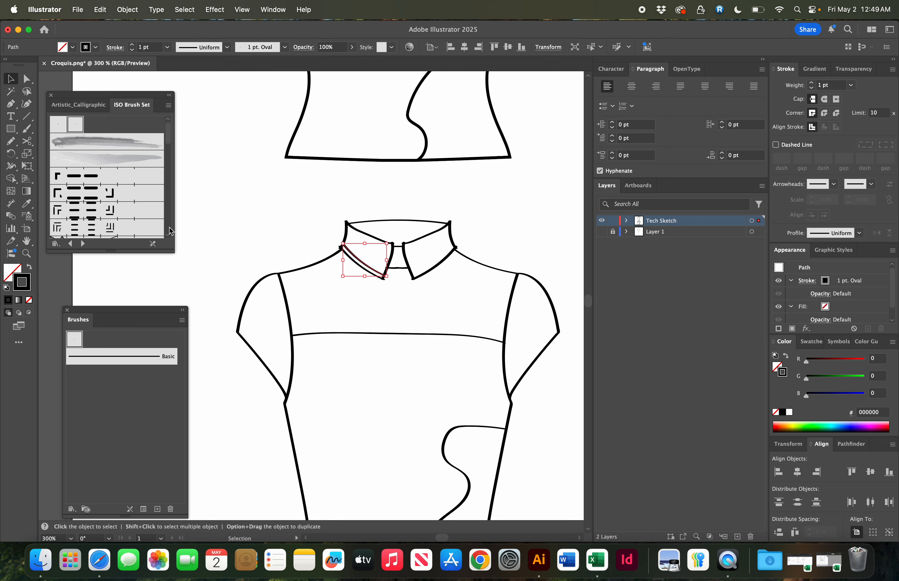
click(101, 184)
- Shorten the stitch line's lower end and extend it with the Pen up the collar's front edge
click(224, 211)
key(z)
mouse_move(224, 211)
mouse_down()
mouse_move(217, 197)
mouse_move(398, 302)
mouse_up()
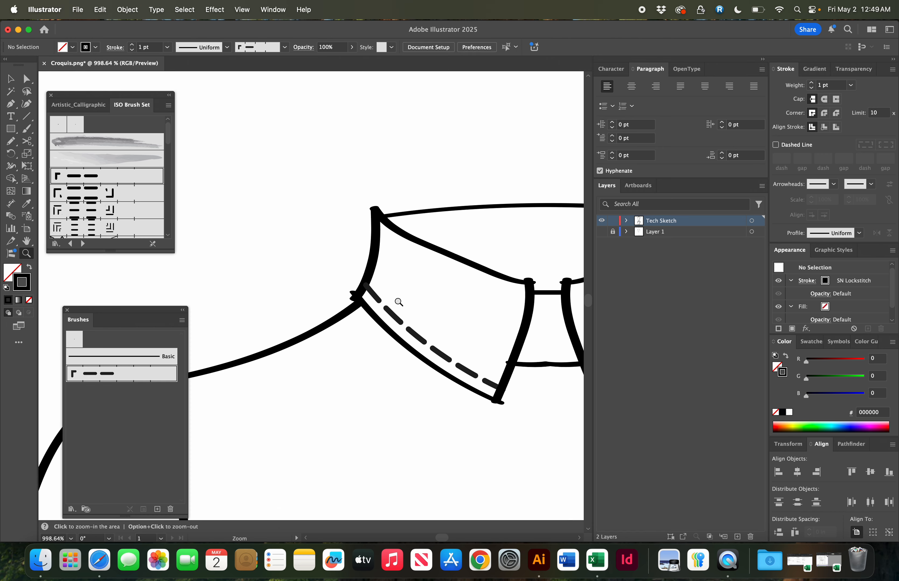
key(a)
click(510, 393)
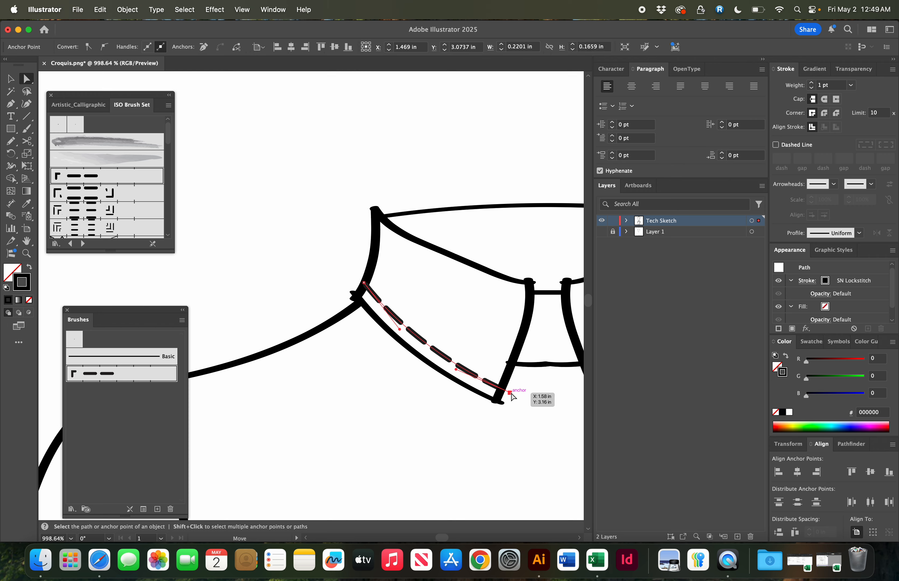
drag(512, 396, 492, 386)
key(p)
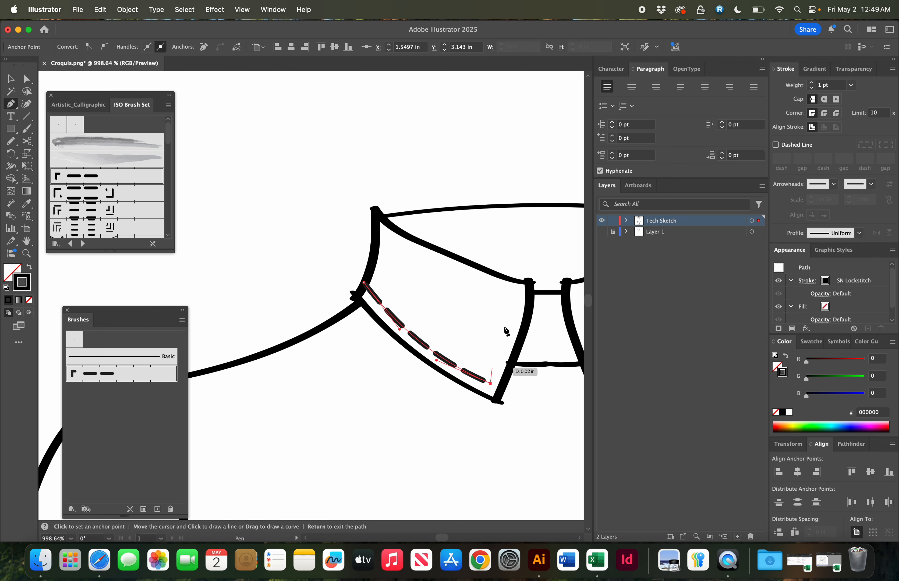
drag(518, 288, 516, 253)
key(a)
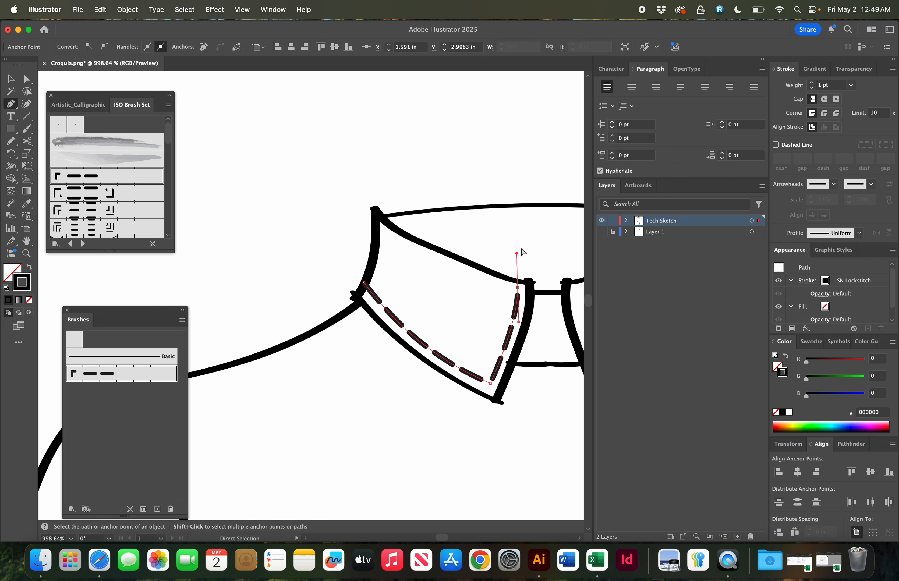
super+click(521, 249)
- Select and delete the upper, original sketch
key(super+minus)
key(super+minus)
key(super+minus)
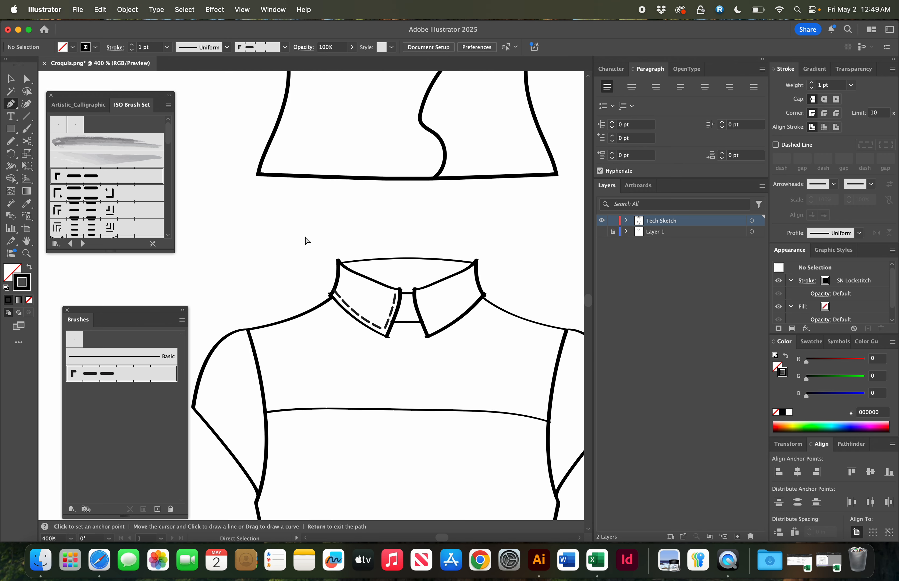
key(super+minus)
key(super+minus)
key(super+minus)
key(super+equal)
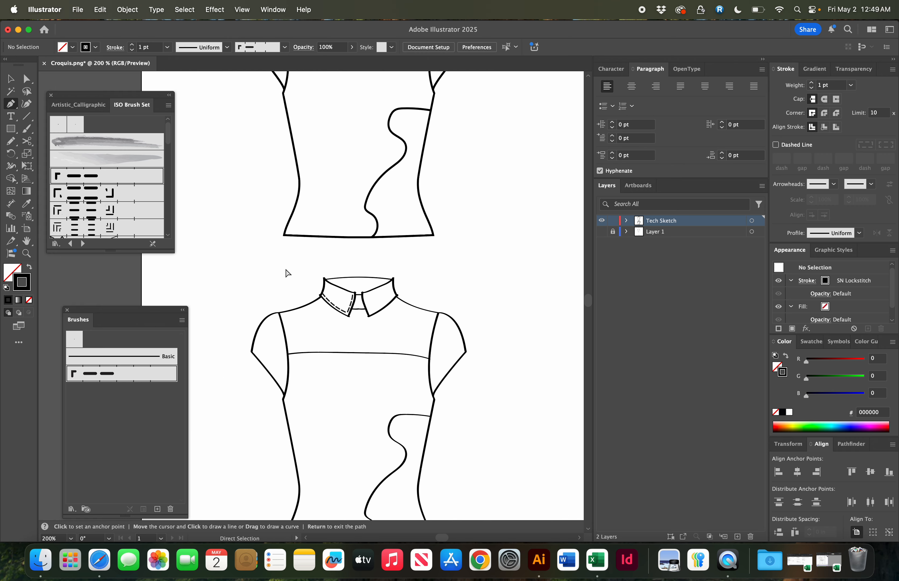
key(super+minus)
key(super+minus)
key(super+equal)
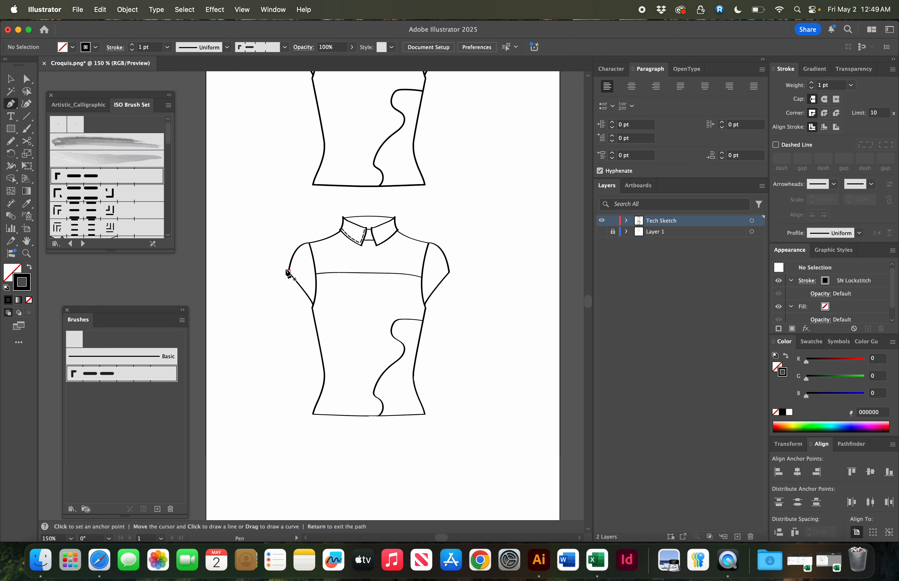
key(super+minus)
key(super+minus)
key(v)
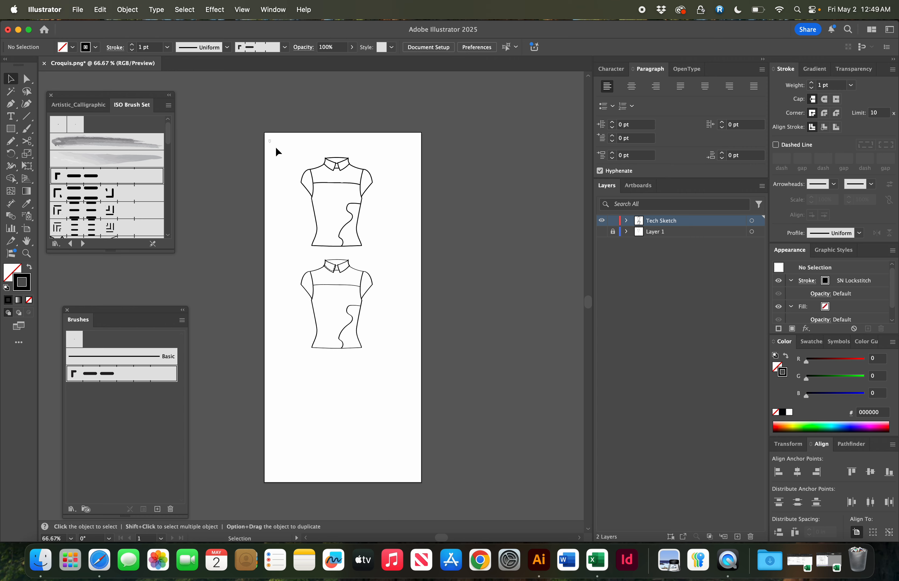
drag(276, 148, 380, 251)
key(Delete)
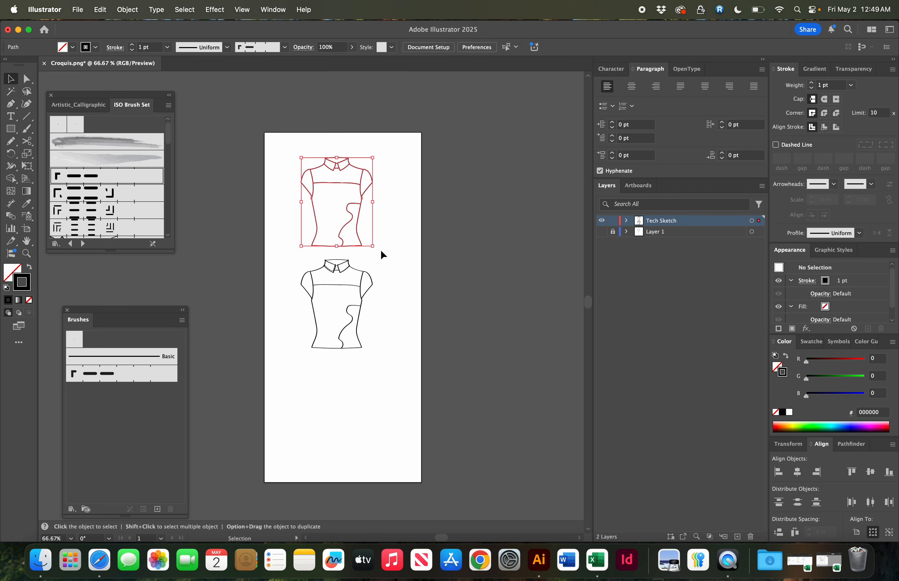
- Expand the Tech Sketch layer to view its paths
click(626, 220)
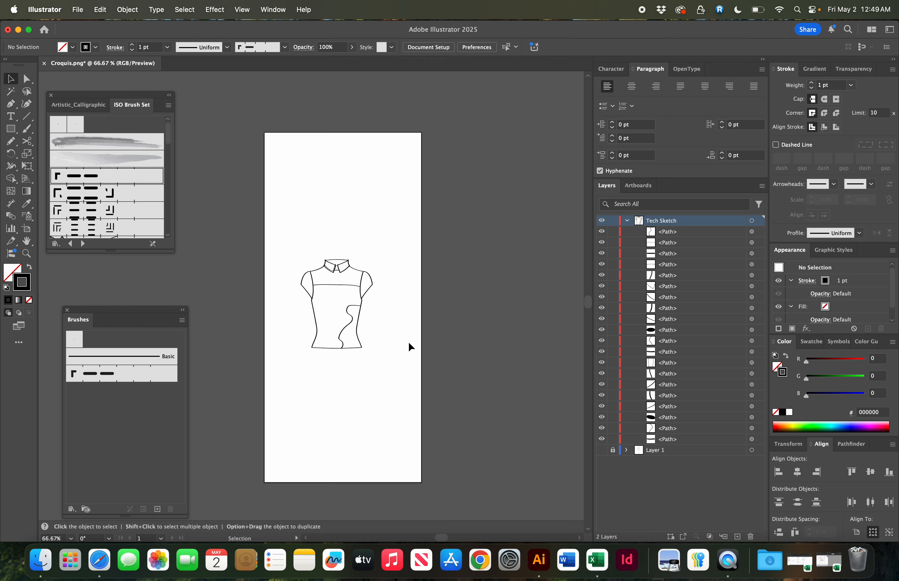
scroll(407, 345, up, 10)
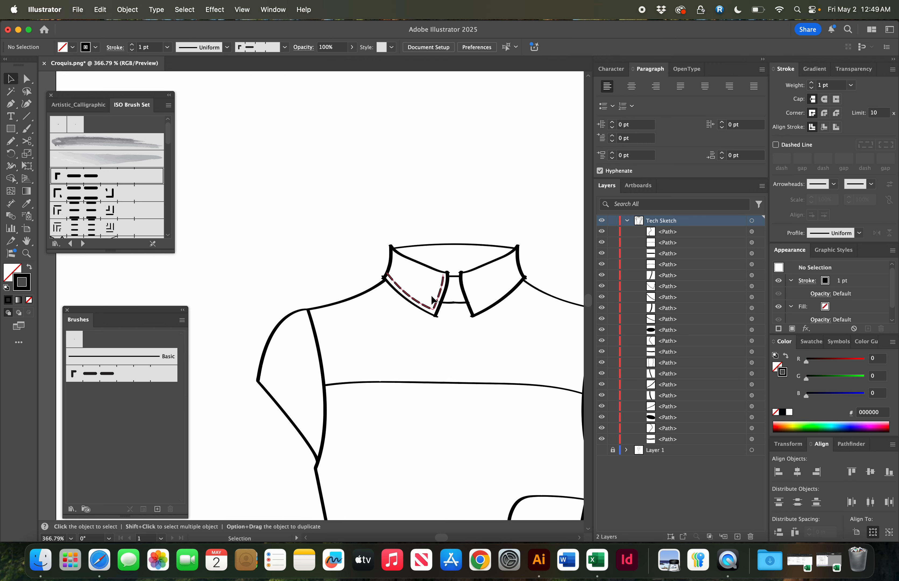
- Create a new layer named "Stitching" and move the collar stitch line into it
click(407, 294)
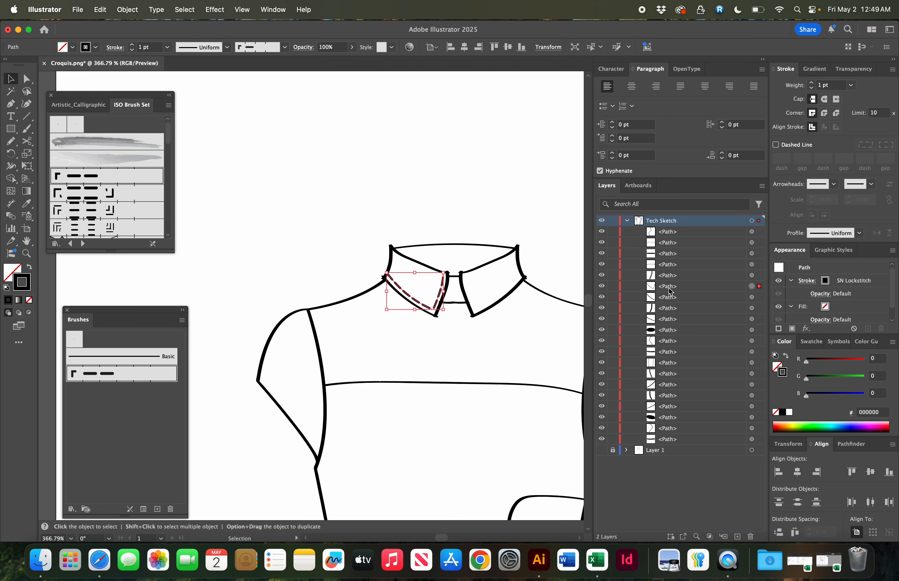
mouse_move(669, 290)
mouse_down()
mouse_move(672, 223)
mouse_move(677, 228)
mouse_up()
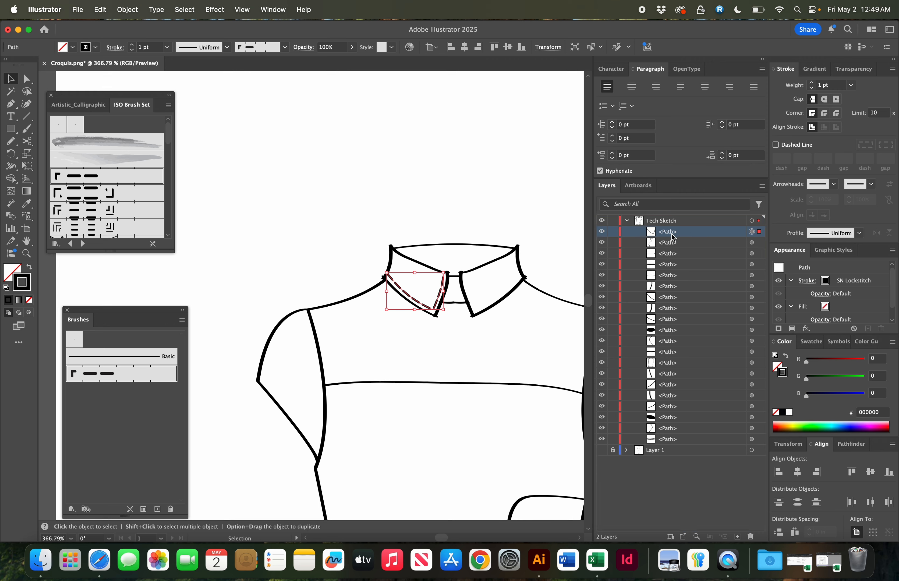
click(760, 186)
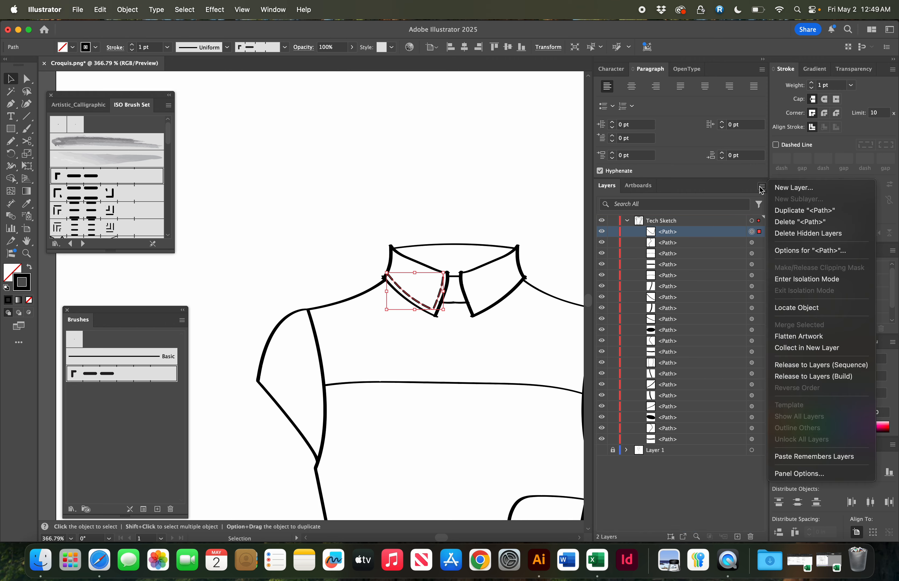
click(788, 191)
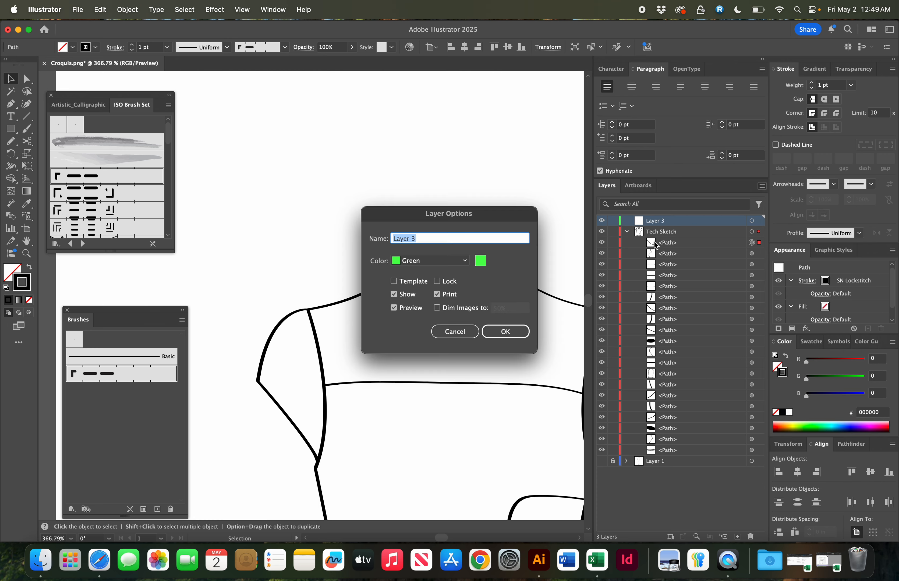
text(Stitching)
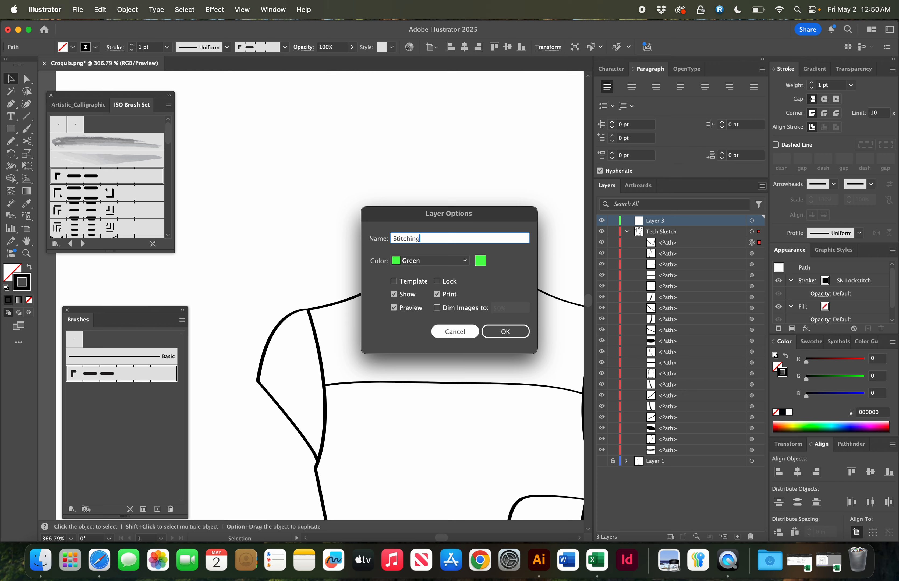
key(Return)
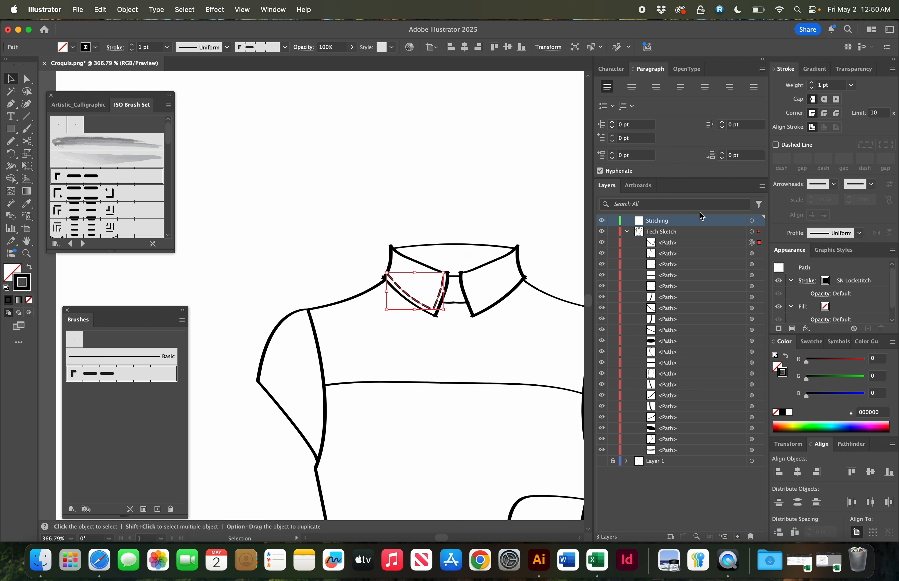
drag(667, 243, 664, 222)
click(513, 199)
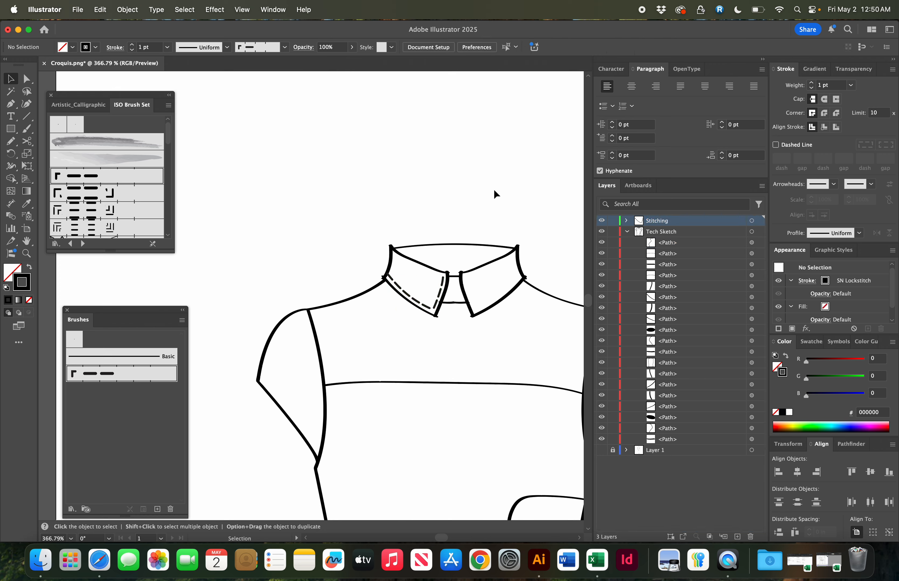
- Lock and hide the Stitching layer
scroll(456, 246, right, 5)
scroll(455, 245, down, 3)
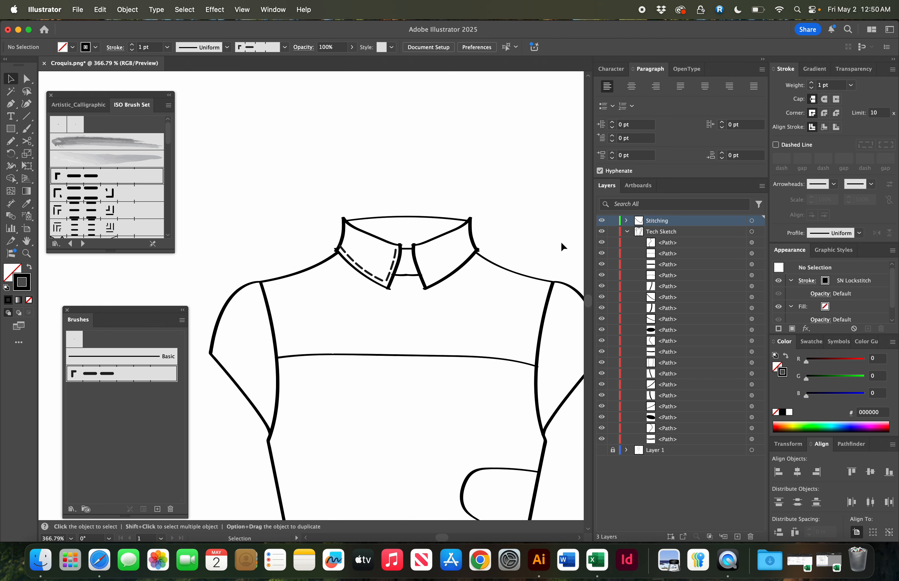
click(613, 222)
click(603, 222)
key(super+minus)
key(super+minus)
key(super+minus)
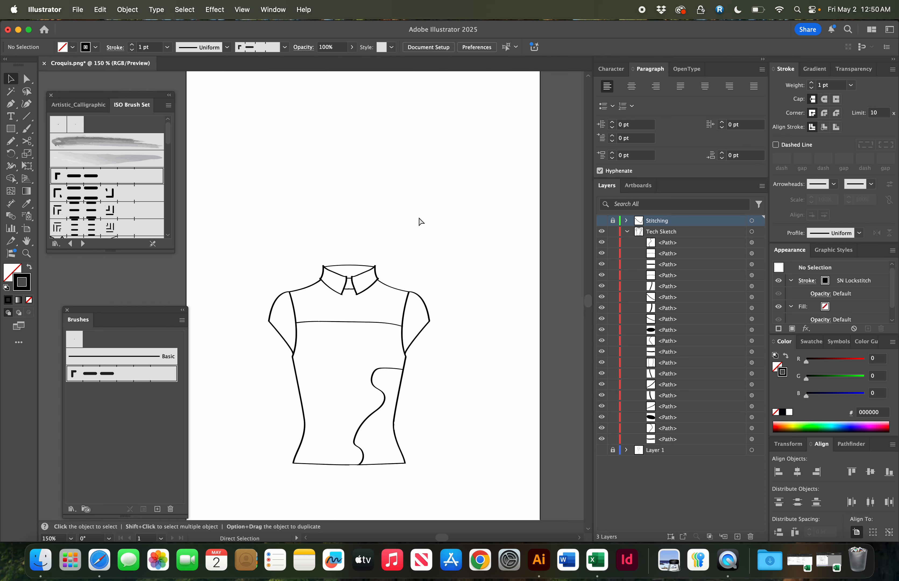
- Rename the Tech Sketch layer to "Outline"
scroll(419, 221, down, 3)
drag(237, 193, 441, 439)
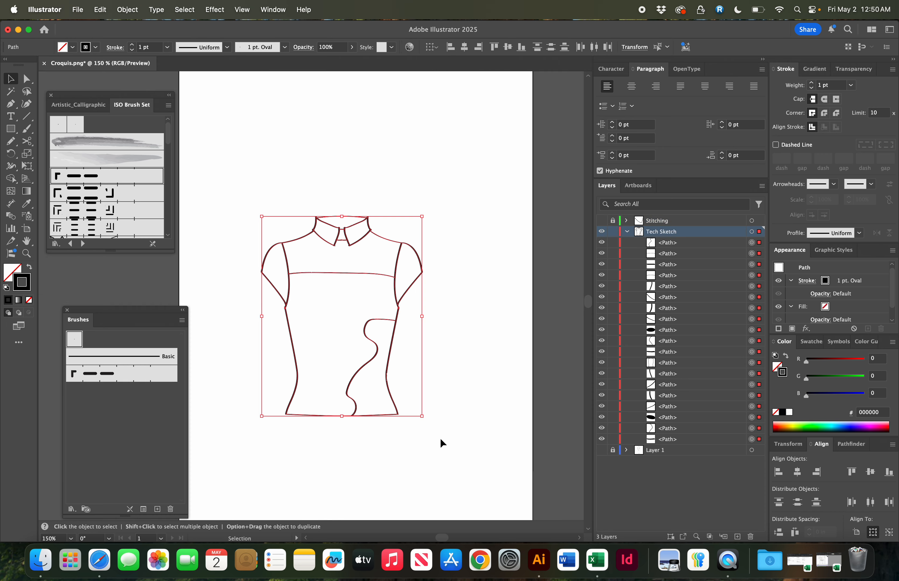
double_click(671, 233)
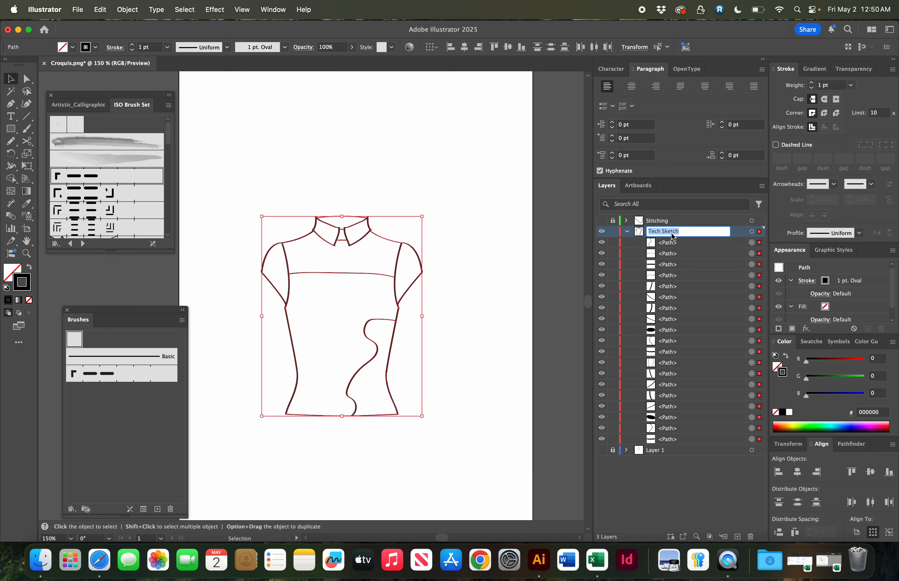
text(Outline)
key(Return)
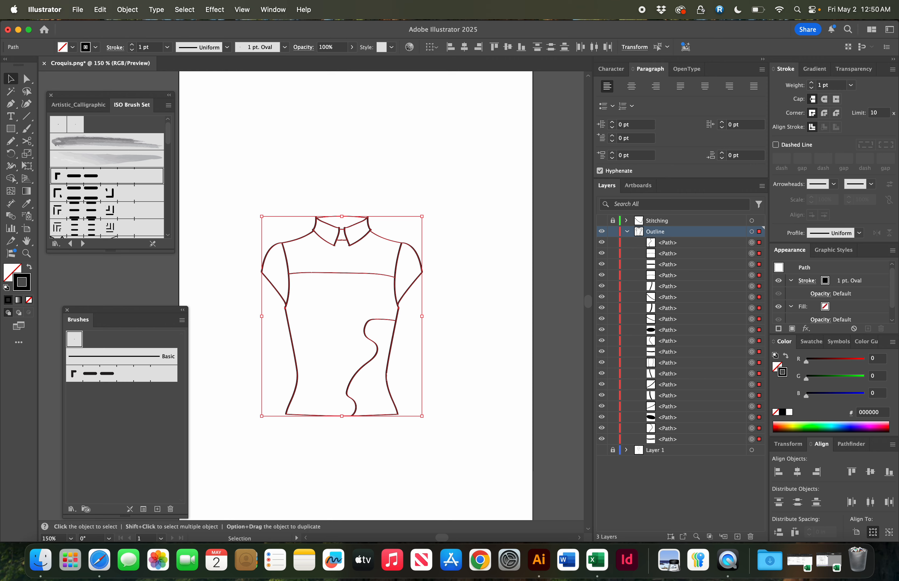
- Group the selected outline paths into one group and lock that group
click(627, 231)
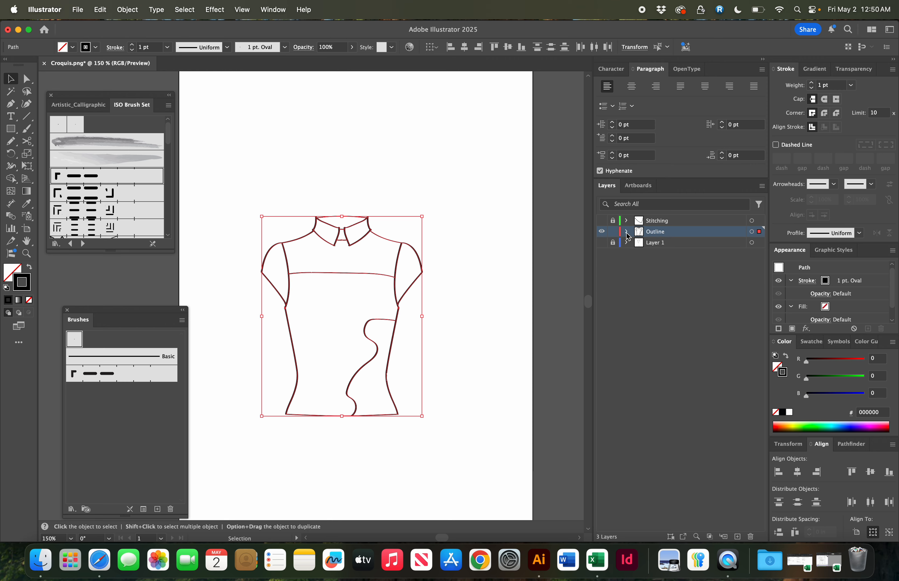
click(751, 233)
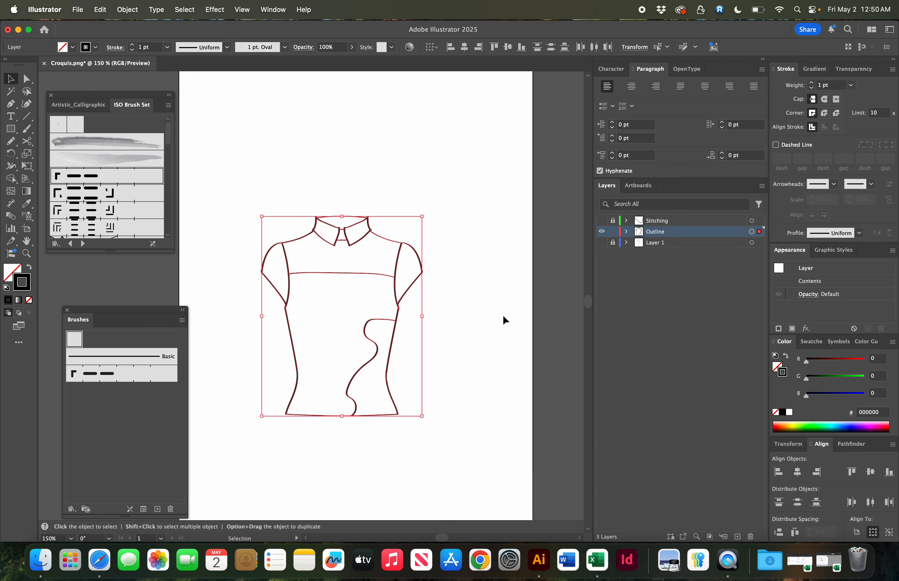
key(a)
key(v)
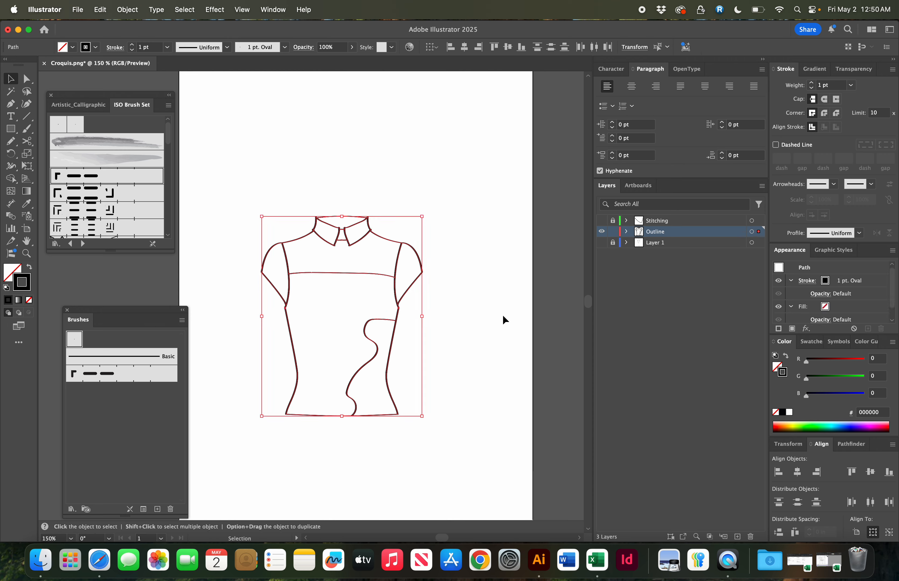
click(627, 231)
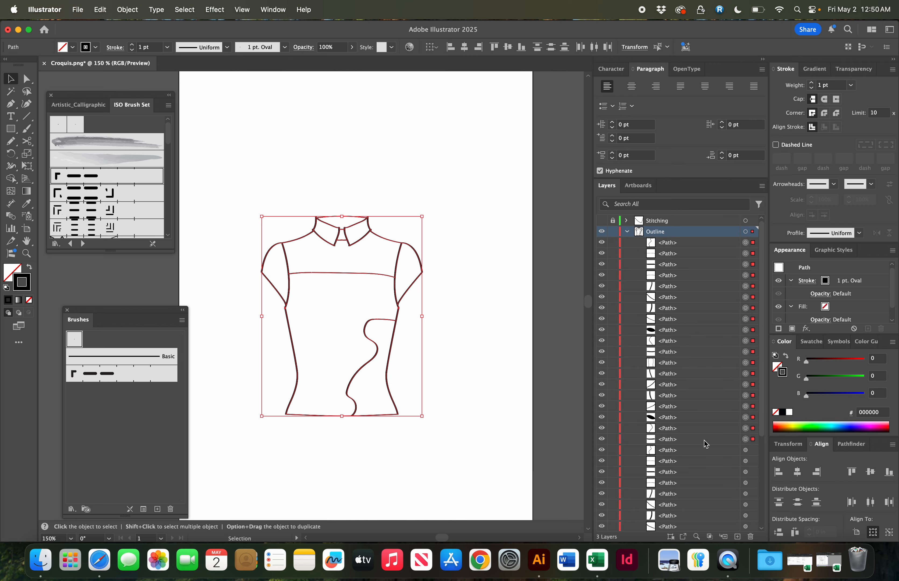
scroll(710, 389, down, 4)
scroll(711, 392, up, 4)
key(super+g)
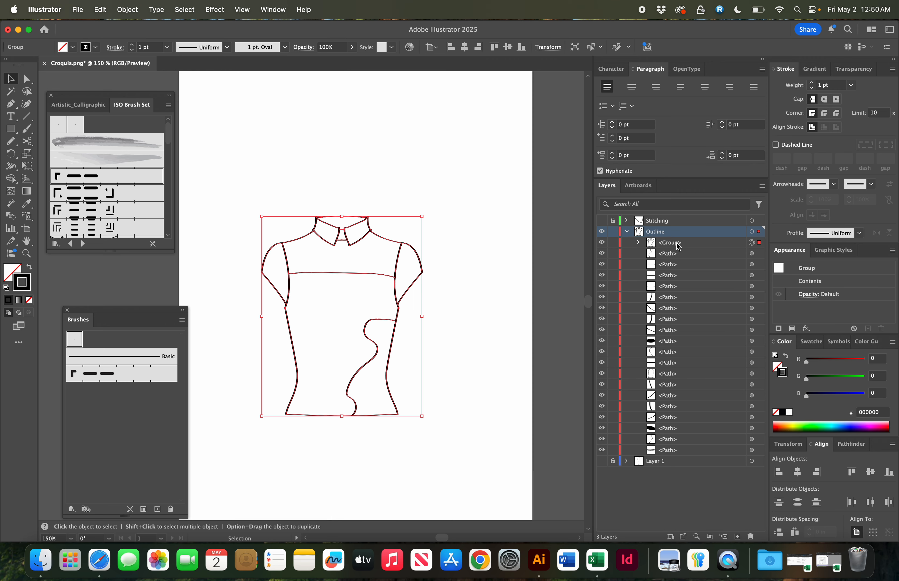
mouse_move(678, 245)
mouse_down()
mouse_move(677, 232)
mouse_move(673, 242)
mouse_up()
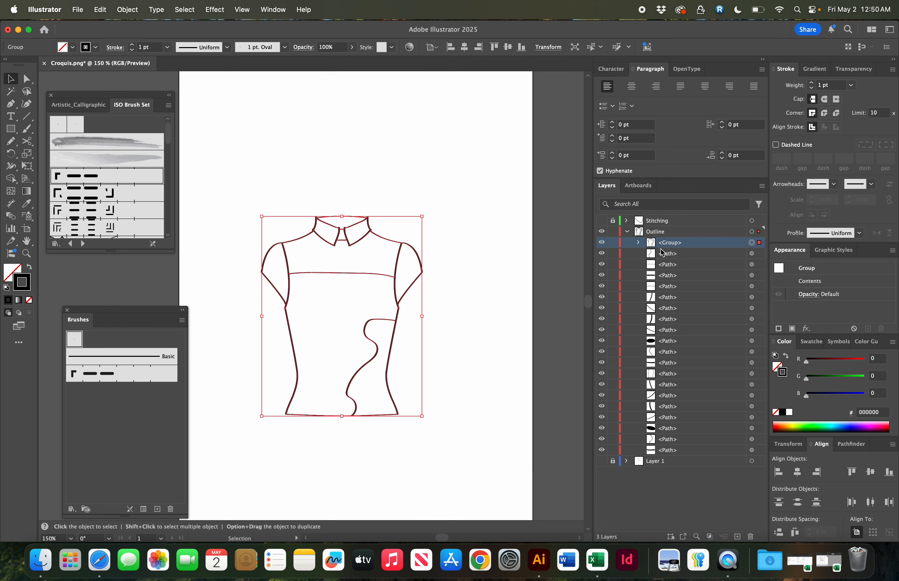
click(613, 242)
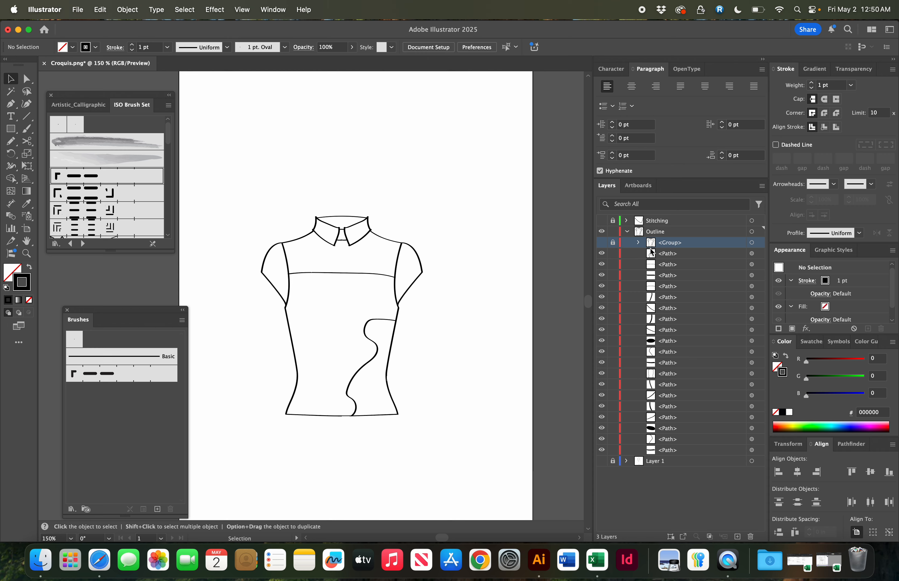
- Expand the appearance of the remaining outline paths in the Outline layer
click(751, 232)
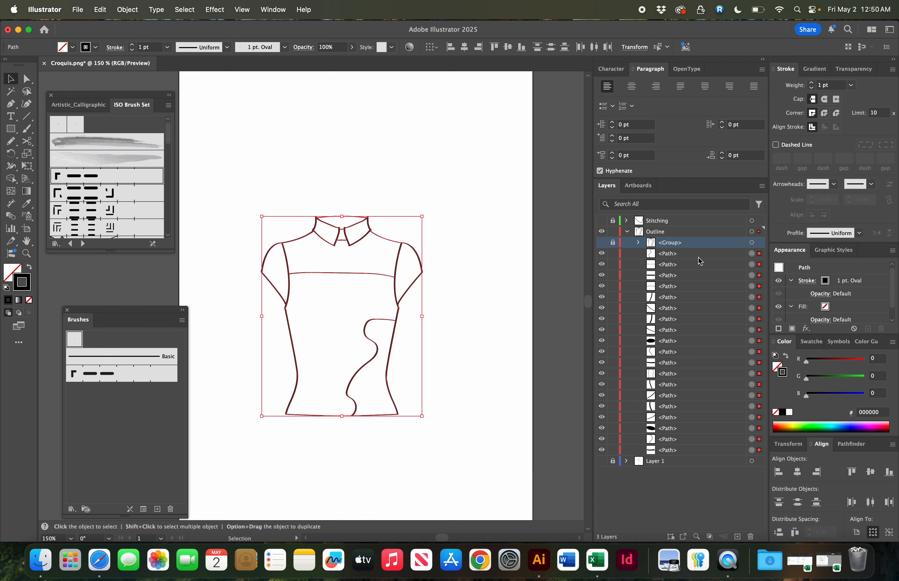
click(128, 10)
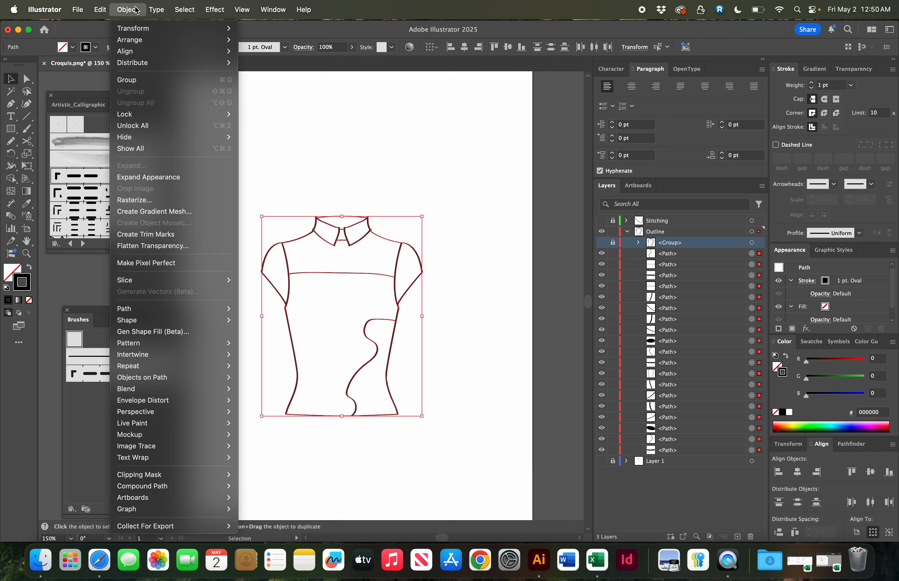
click(152, 177)
- Expand the outline paths into filled shapes and deselect them
key(z)
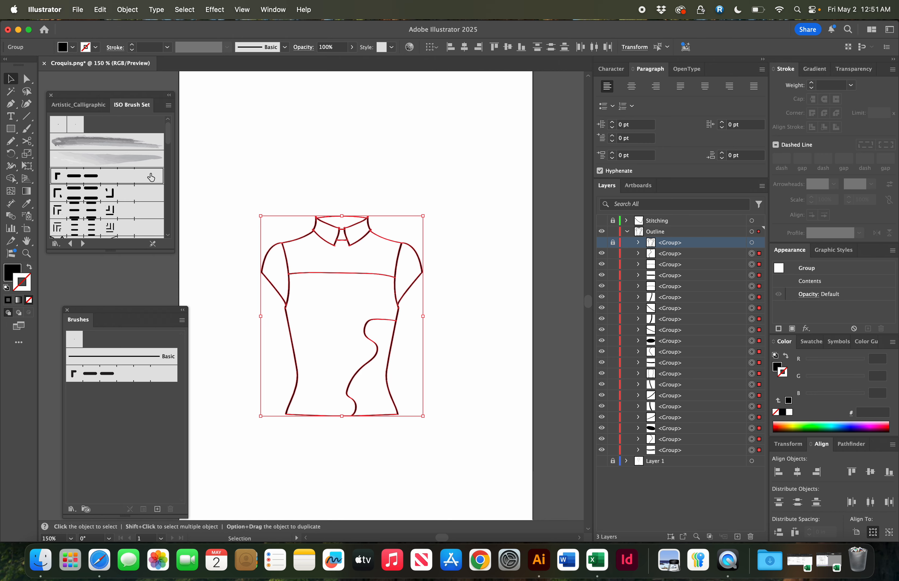
drag(255, 226, 505, 405)
drag(345, 301, 495, 407)
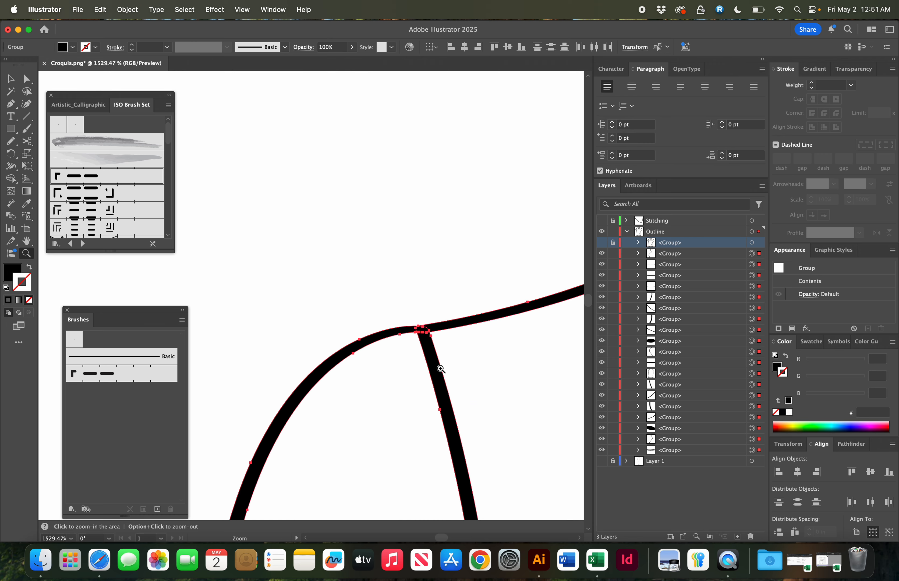
key(v)
key(super+minus)
key(super+minus)
key(super+minus)
key(super+minus)
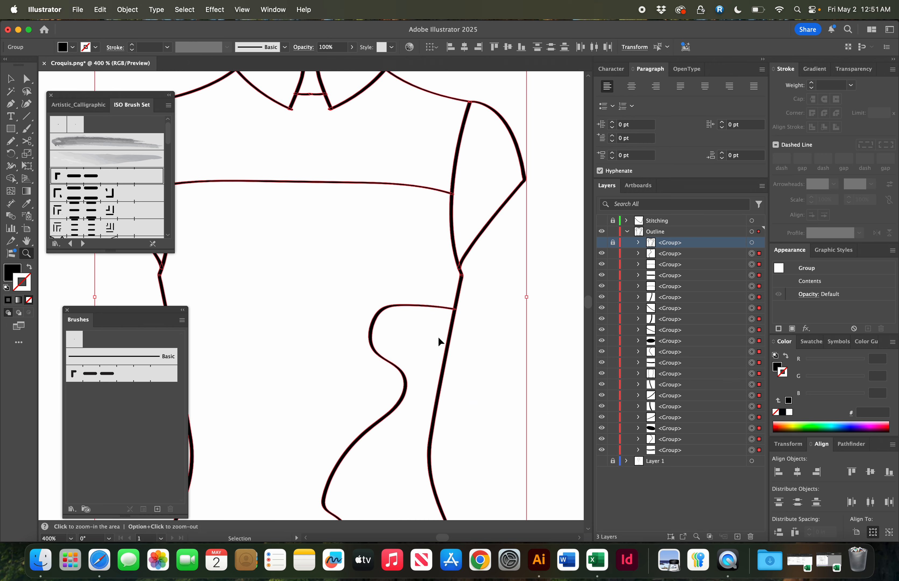
key(z)
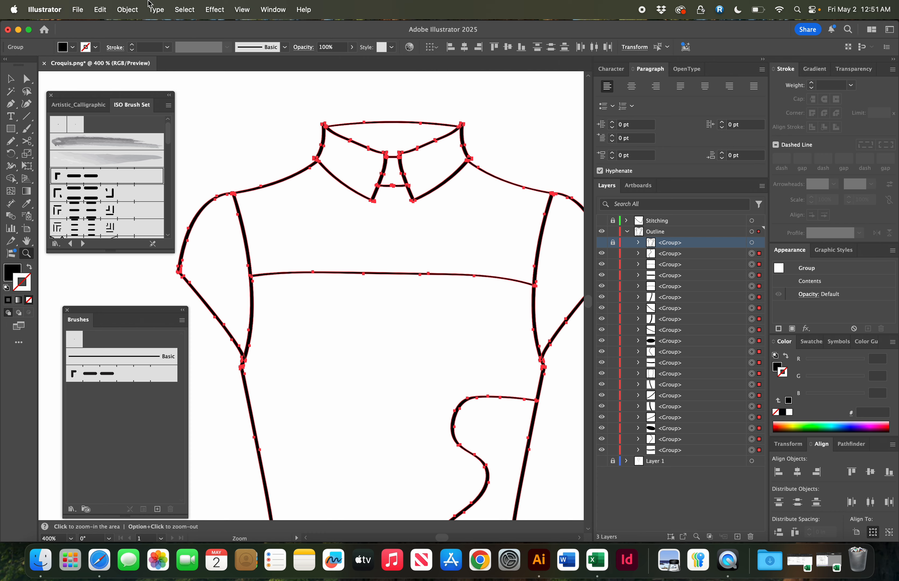
click(129, 8)
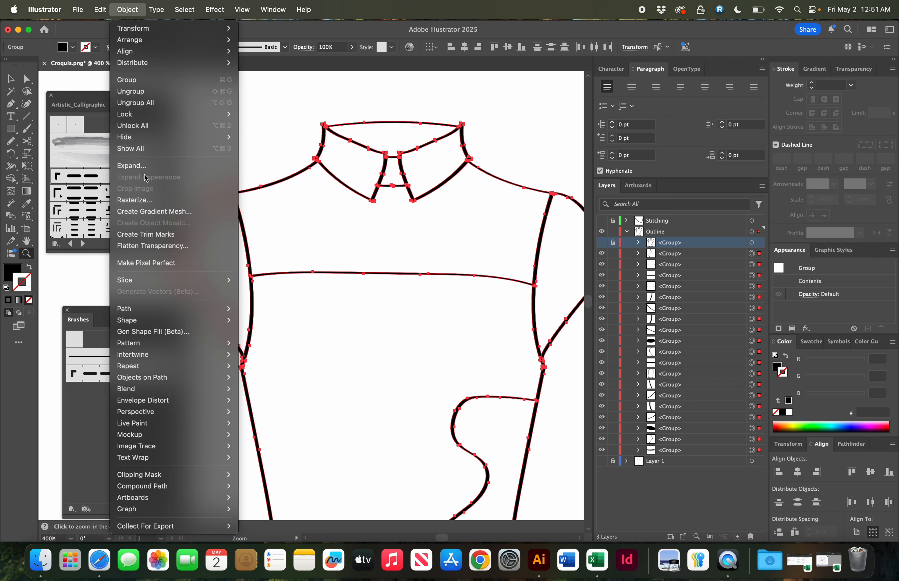
click(132, 166)
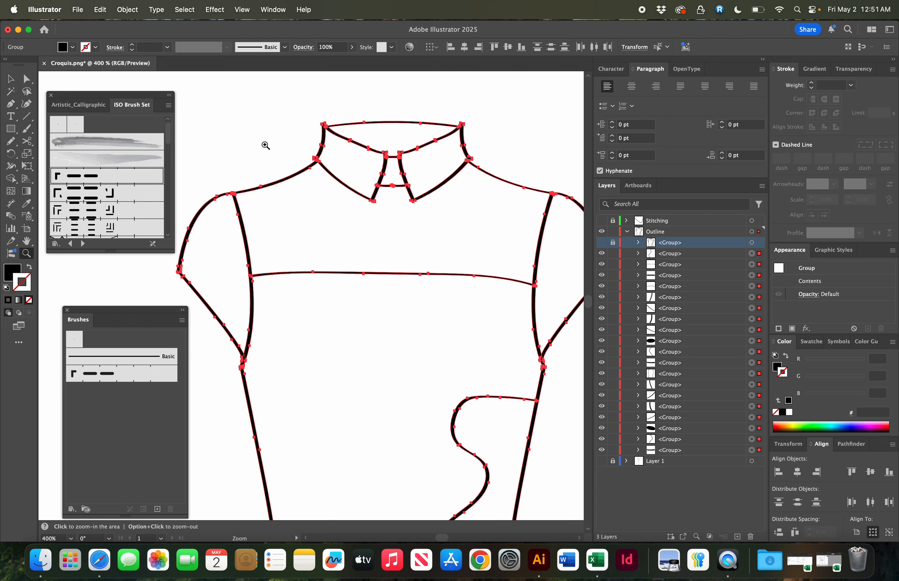
key(super+shift+a)
key(super+minus)
key(super+minus)
key(super+minus)
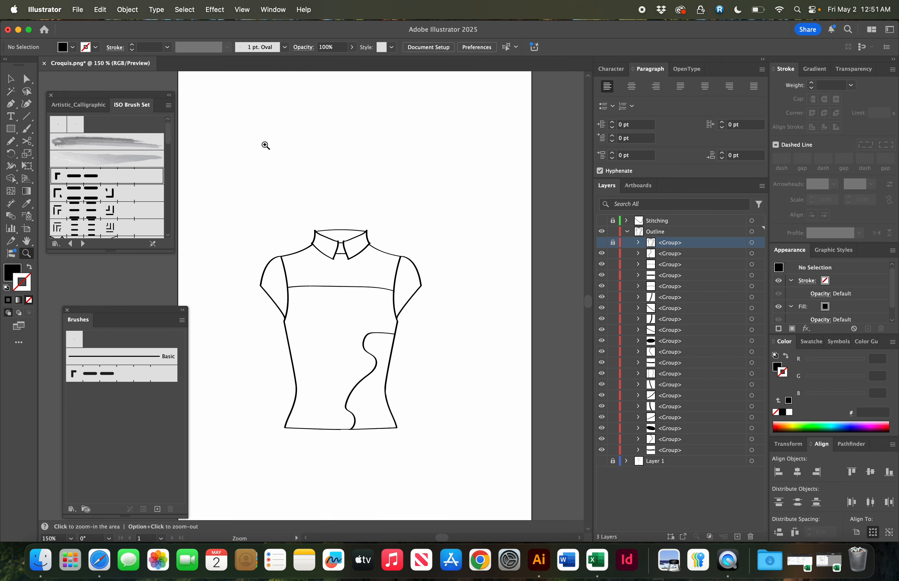
- Draw a rectangle around the whole top, fill it green 10E575, and move it beneath the outline paths
key(z)
click(11, 129)
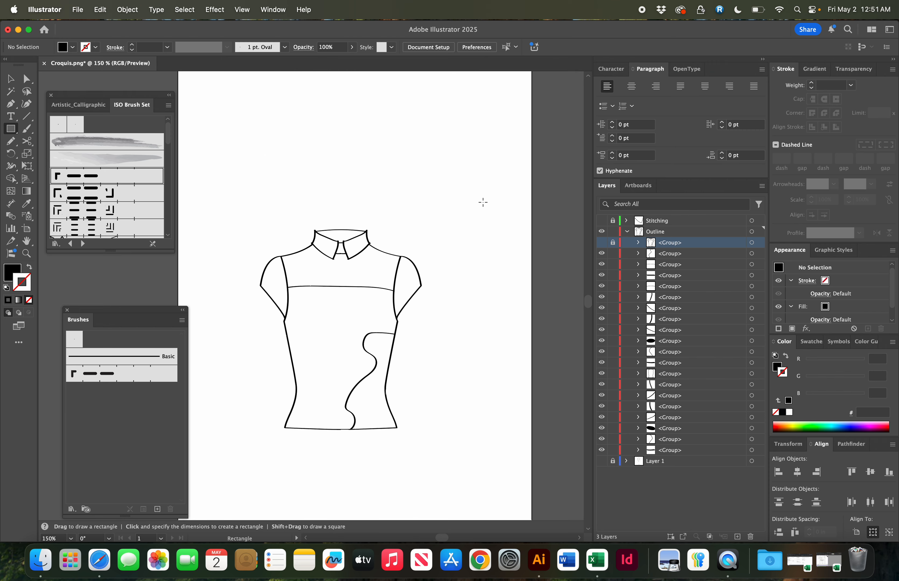
drag(474, 203, 217, 460)
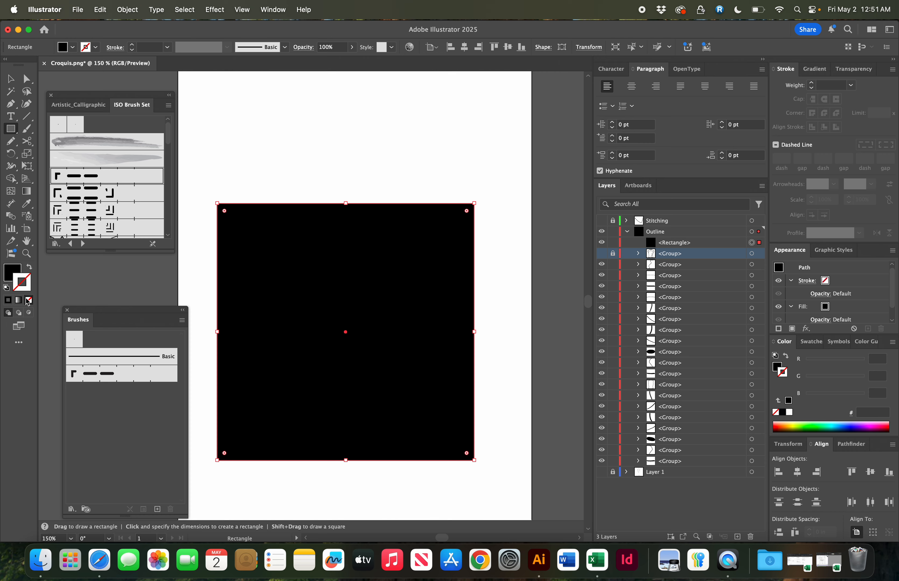
double_click(6, 274)
click(427, 133)
click(539, 120)
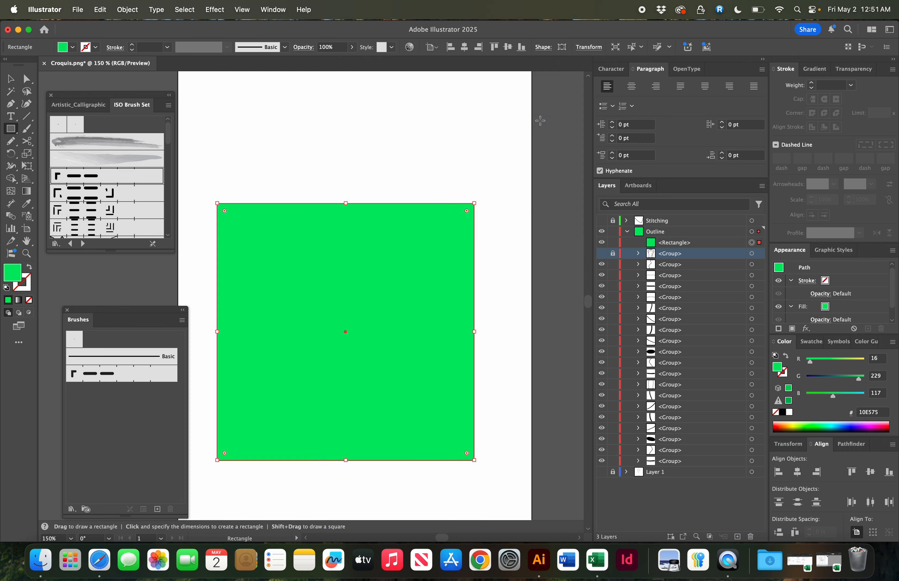
key(v)
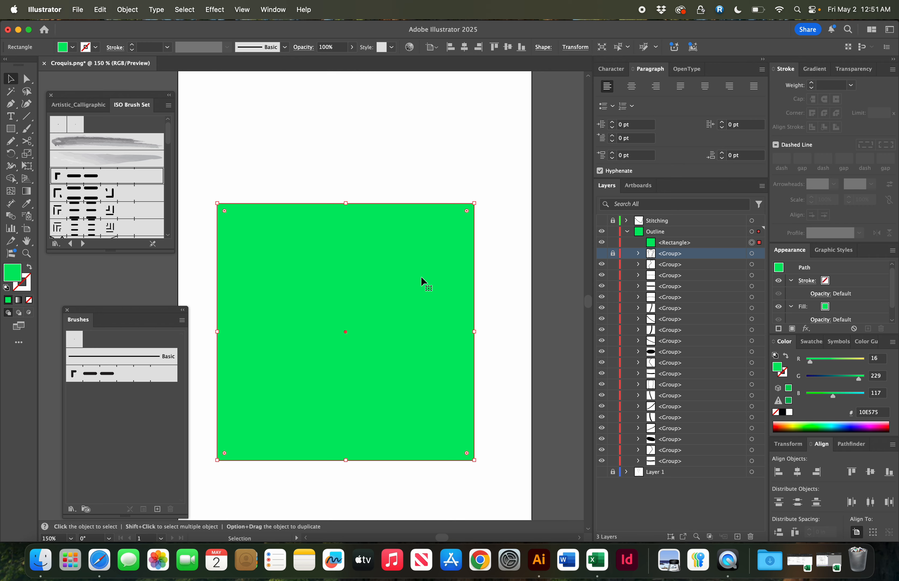
drag(681, 246, 676, 471)
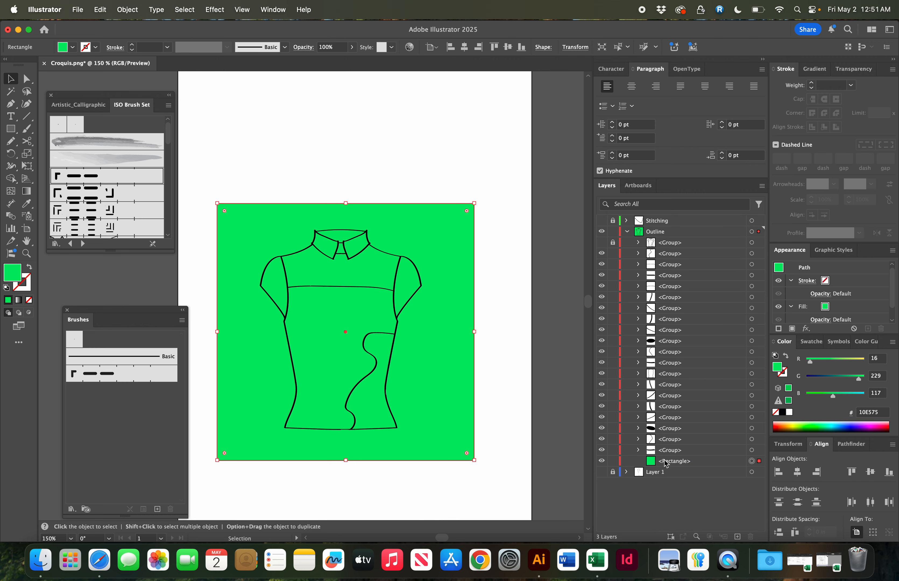
- Select everything in the Outline layer and divide the rectangle and outline paths with Pathfinder Divide
click(752, 231)
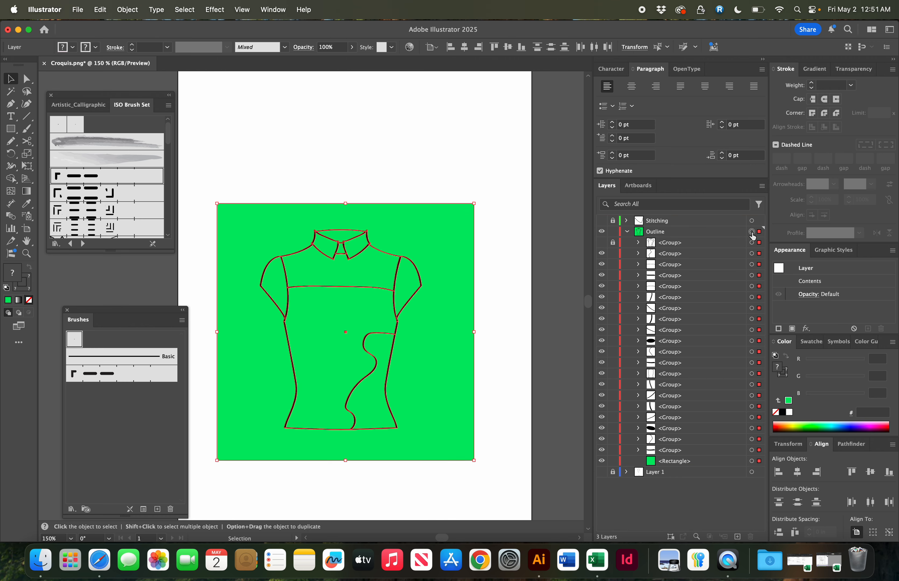
click(759, 246)
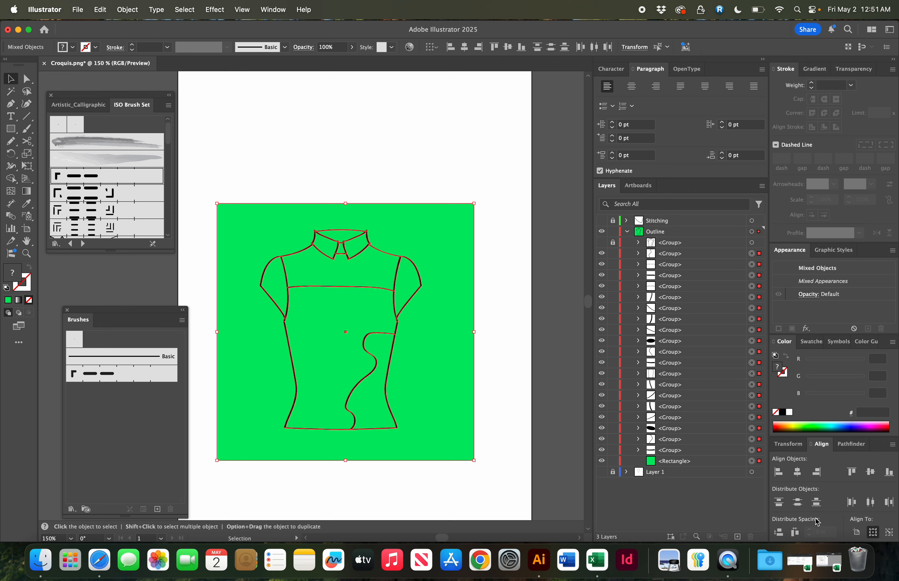
click(847, 449)
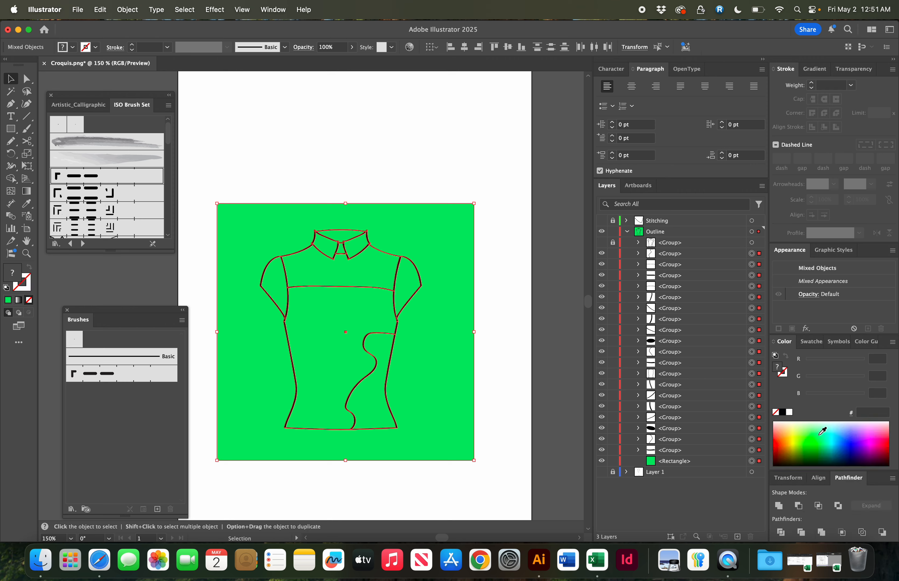
click(276, 7)
scroll(333, 217, down, 3)
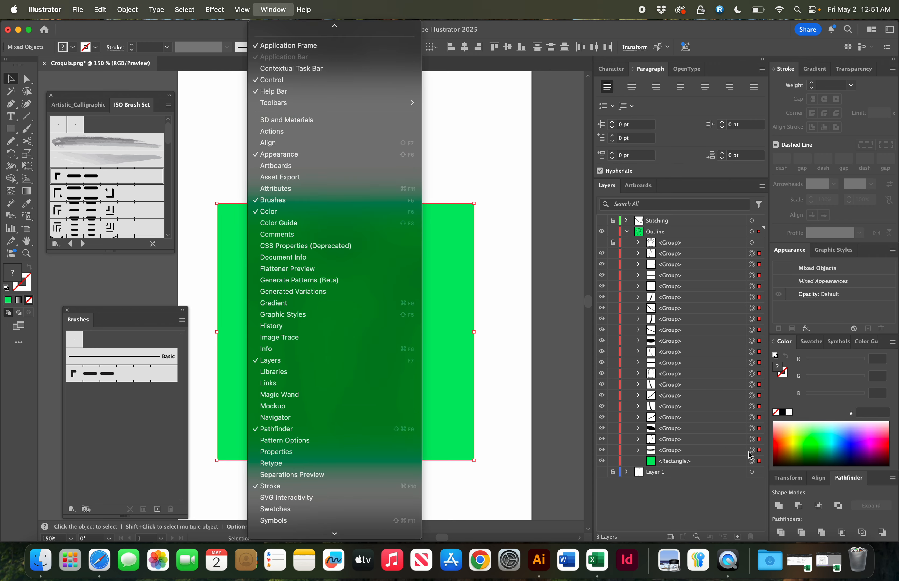
click(509, 358)
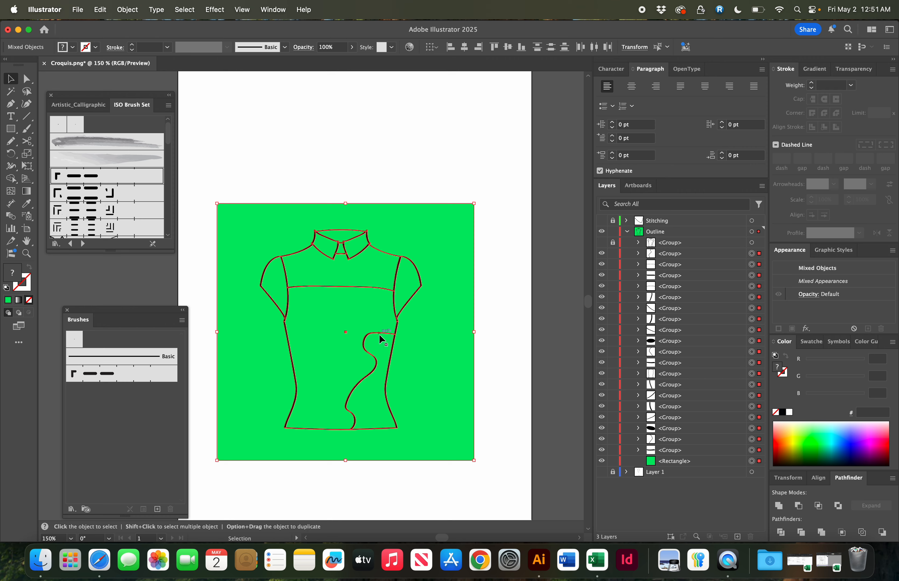
click(821, 532)
click(505, 387)
- Delete the leftover background area surrounding the top
key(a)
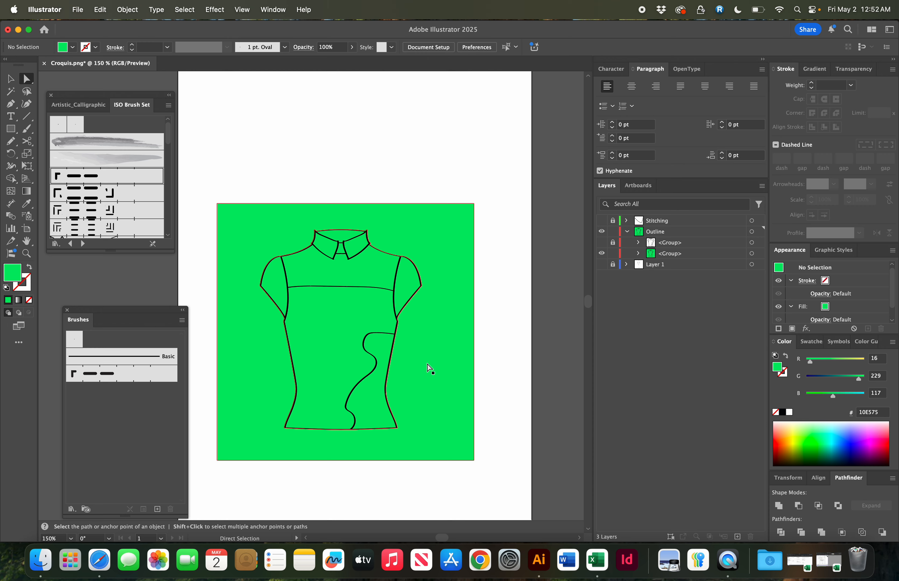
click(447, 383)
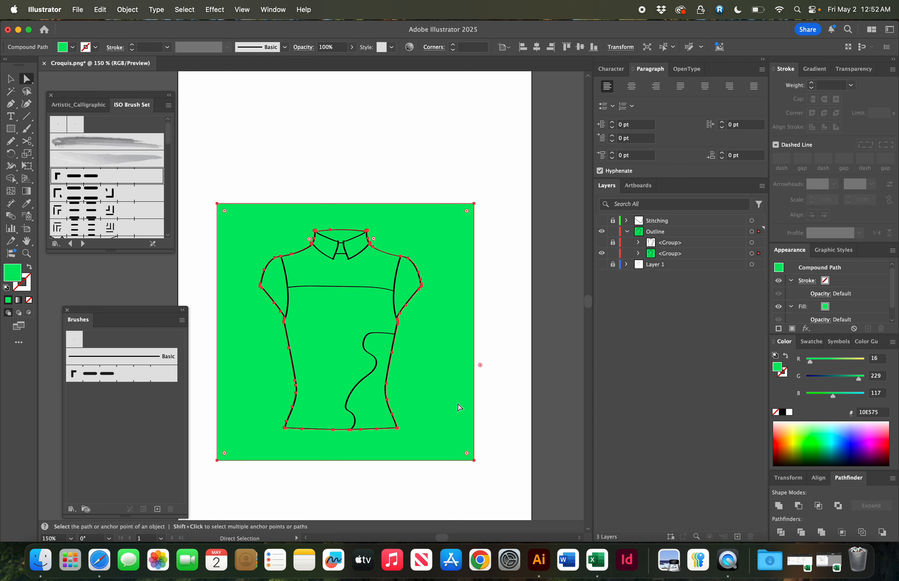
key(Delete)
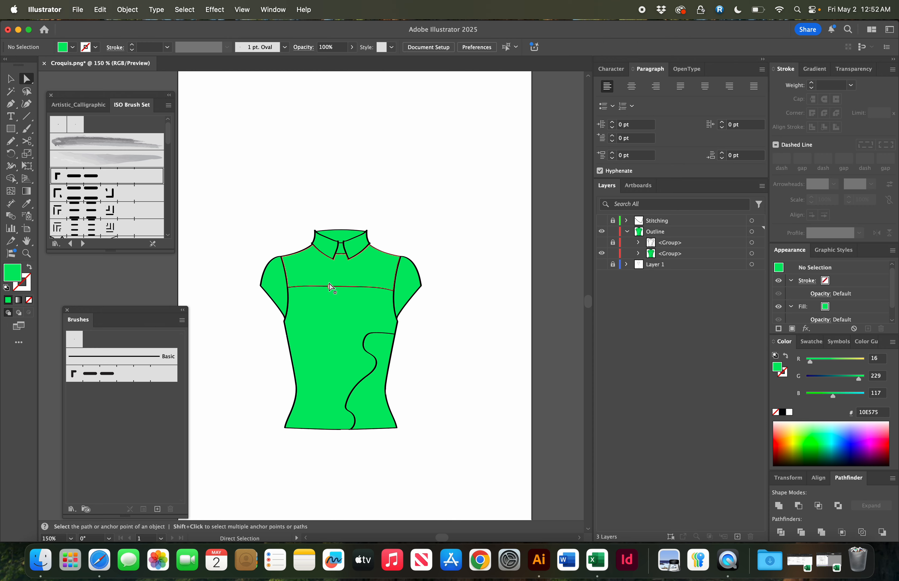
- Delete the compound path of black outlines from the divided group
click(638, 254)
click(713, 270)
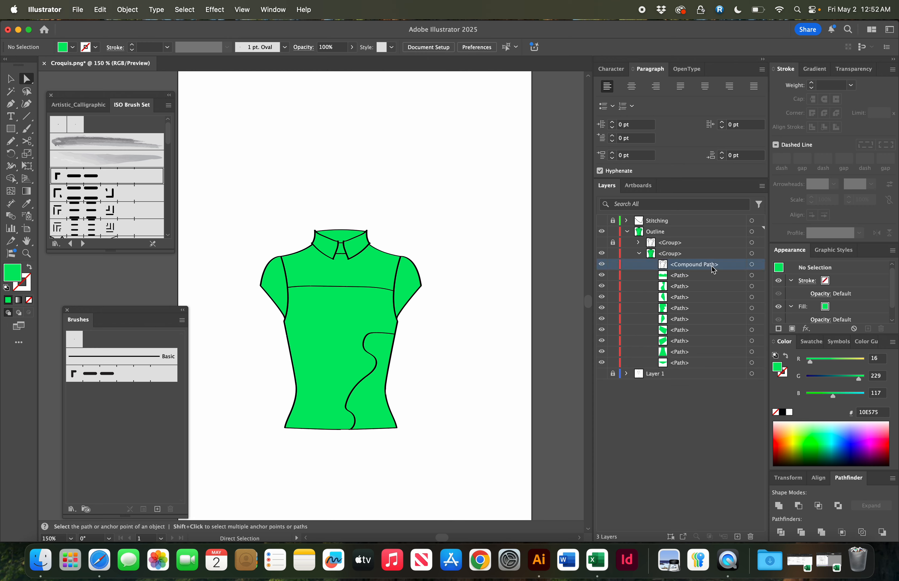
click(751, 266)
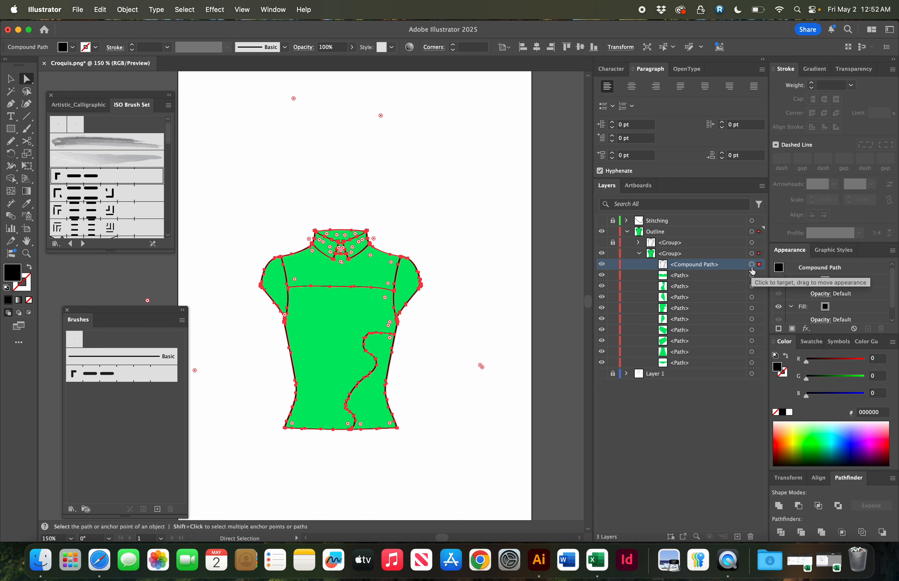
key(Delete)
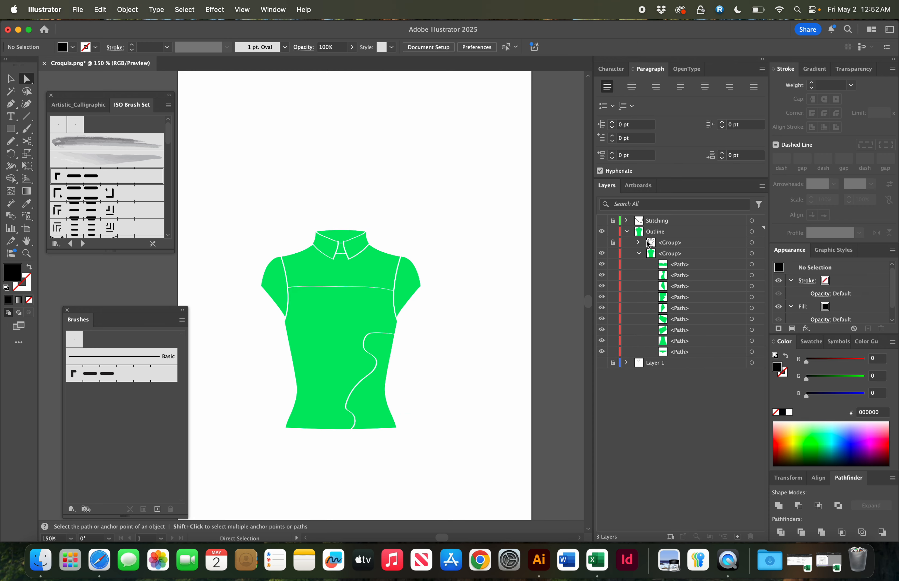
- Show the Stitching layer and the locked outline group again
click(602, 243)
click(602, 244)
click(601, 243)
click(602, 244)
click(601, 243)
click(601, 244)
click(601, 220)
click(602, 242)
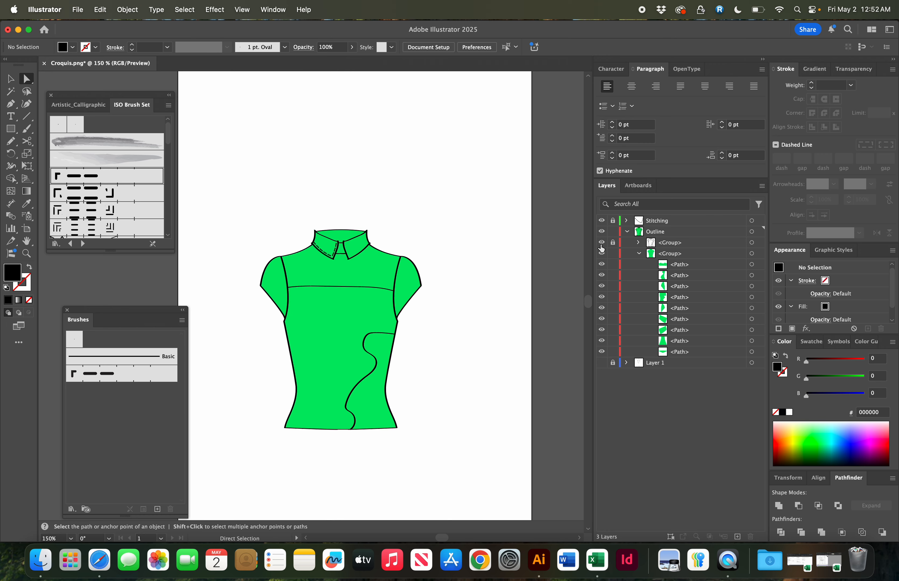
- Fill the yoke panel across the shoulders with brown BA9035
drag(252, 193, 402, 310)
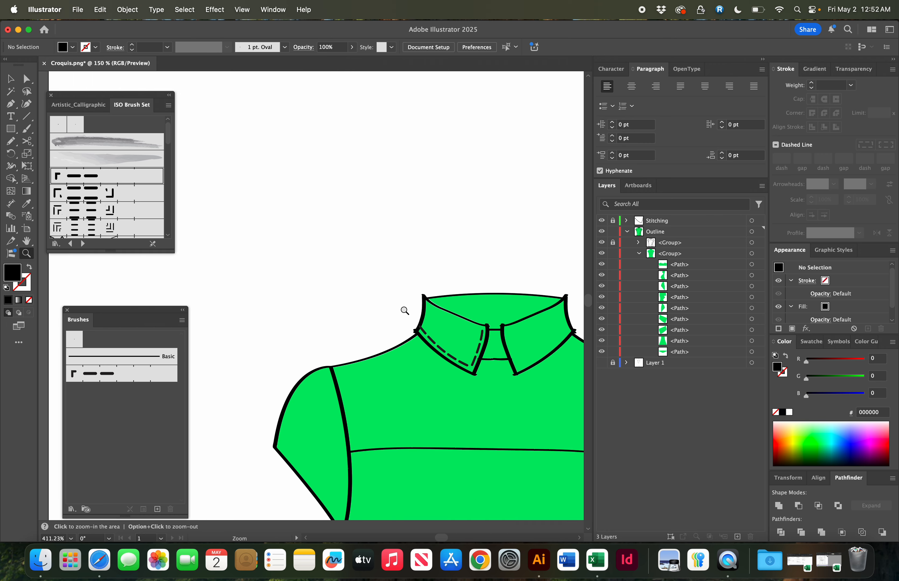
scroll(393, 308, down, 4)
scroll(393, 308, right, 3)
click(336, 290)
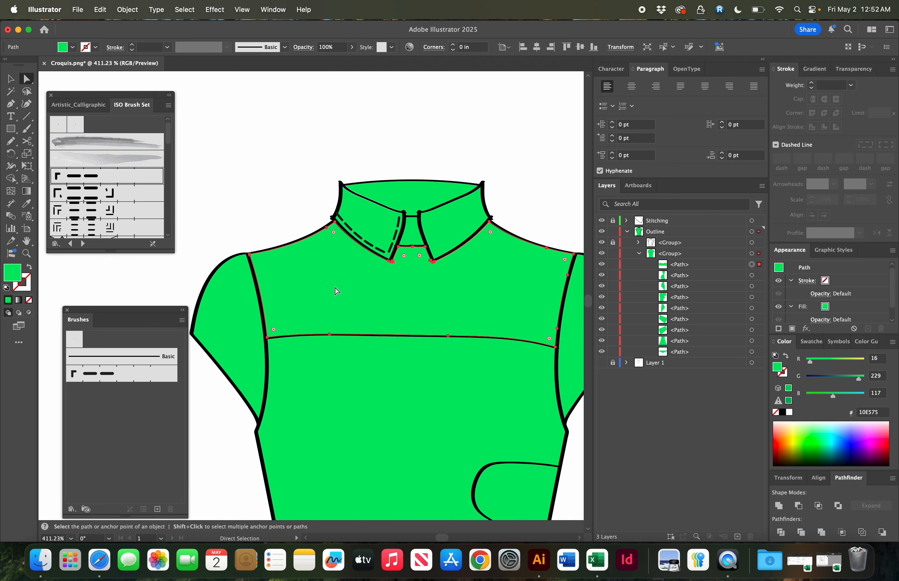
double_click(19, 280)
click(451, 236)
click(397, 154)
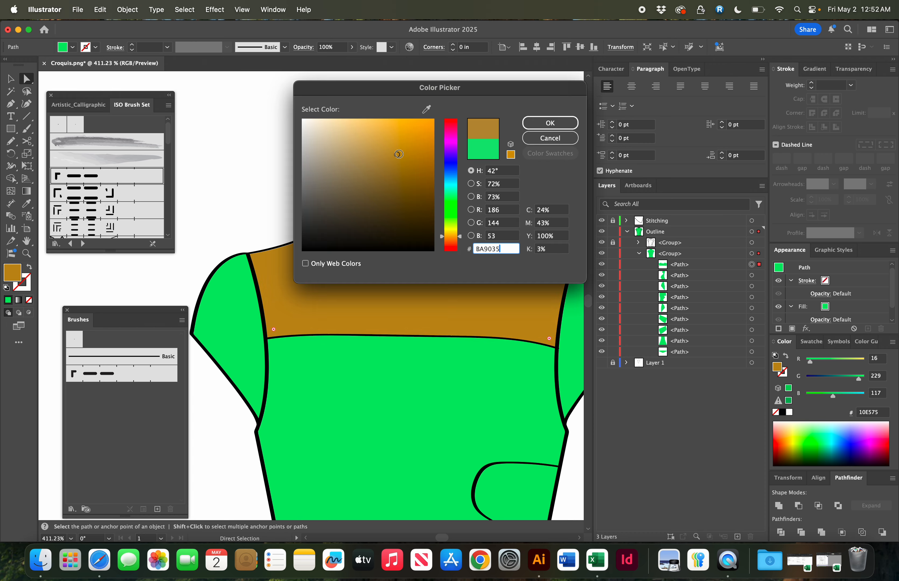
click(539, 124)
- Fill the curved lower-right body panel with yellow-green C9E213
click(285, 149)
scroll(289, 151, down, 5)
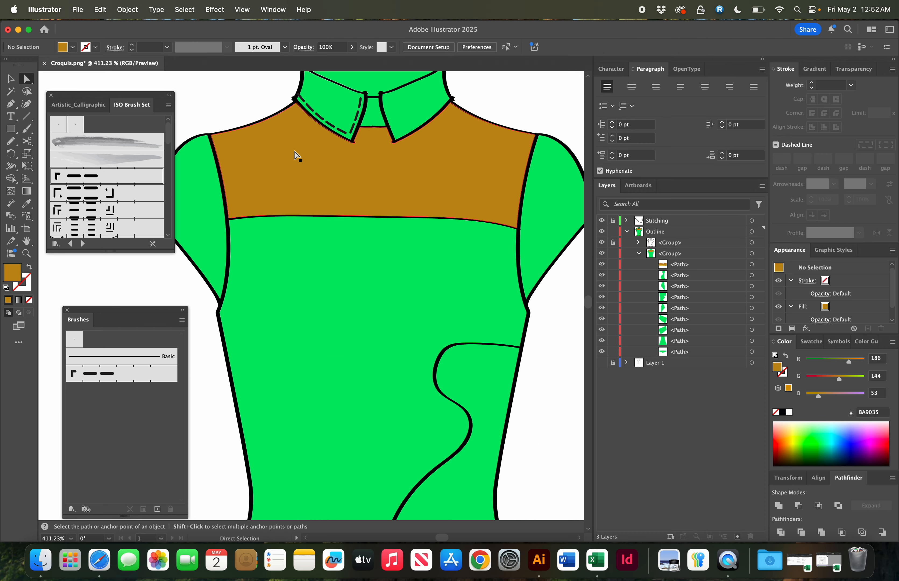
scroll(358, 302, down, 5)
scroll(358, 301, down, 2)
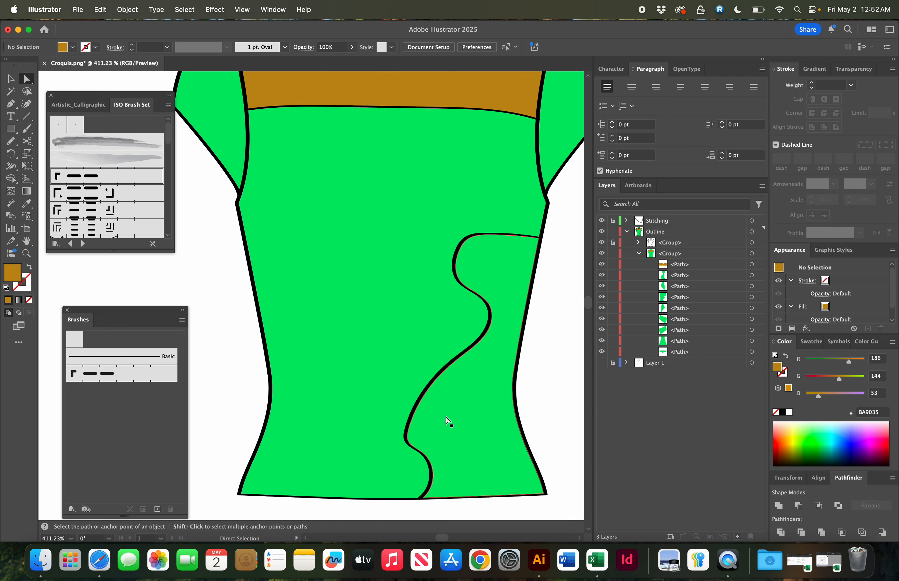
click(439, 418)
double_click(17, 277)
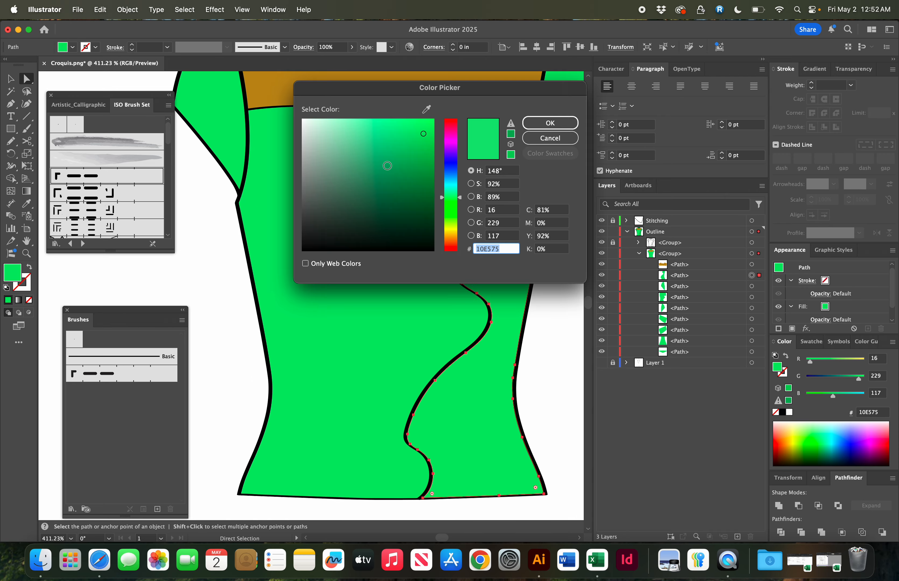
click(451, 225)
click(550, 123)
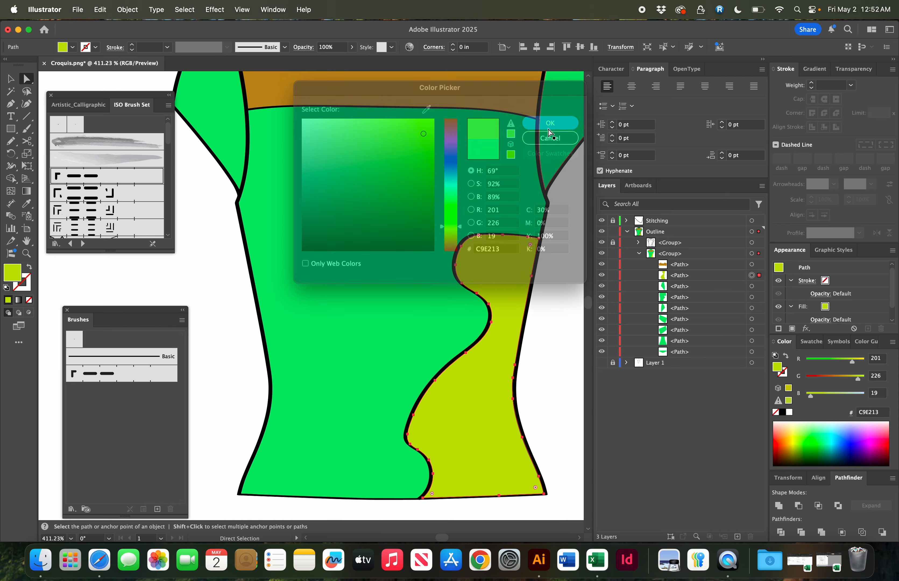
- Apply the yellow-green fill to the small neckline piece between the collar points using the Eyedropper
super+click(559, 297)
scroll(560, 297, up, 6)
key(super+minus)
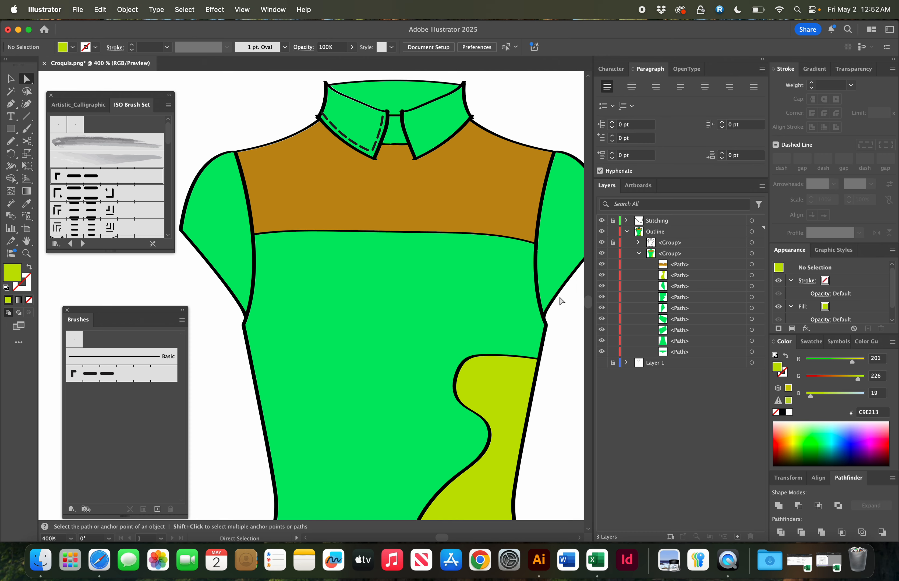
scroll(560, 297, up, 6)
click(451, 267)
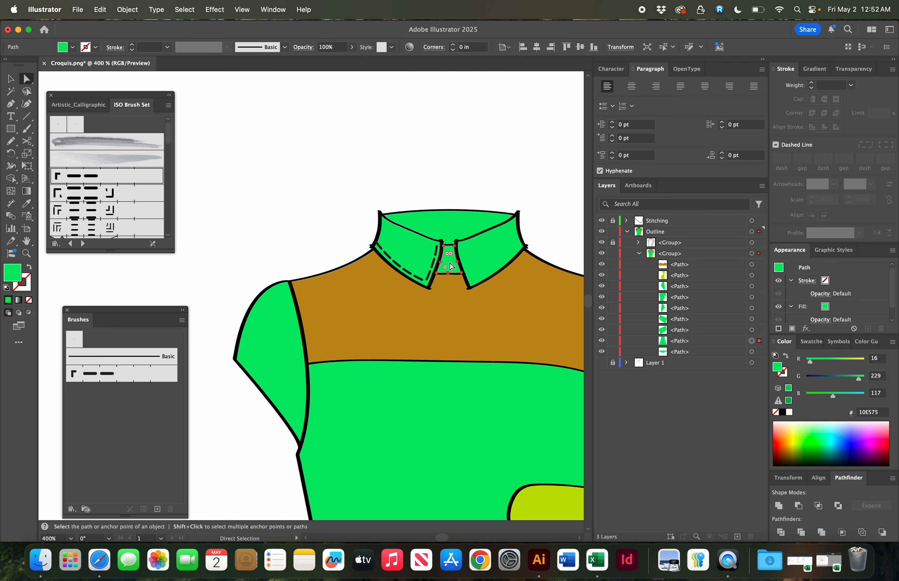
key(i)
click(546, 505)
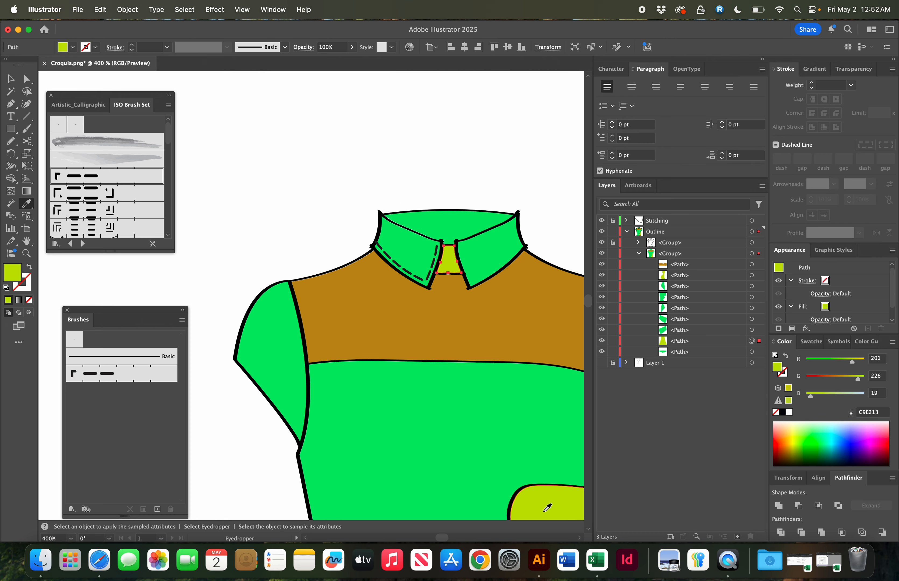
- Color the collar pieces brown by sampling the yoke with the Eyedropper
super+click(427, 231)
shift+super+click(413, 249)
shift+super+click(488, 250)
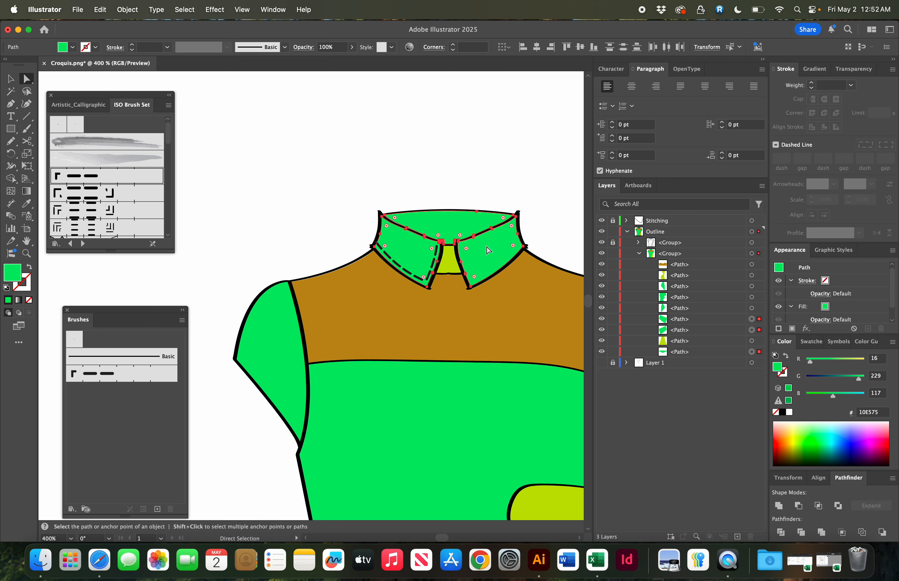
key(i)
click(348, 318)
super+click(331, 192)
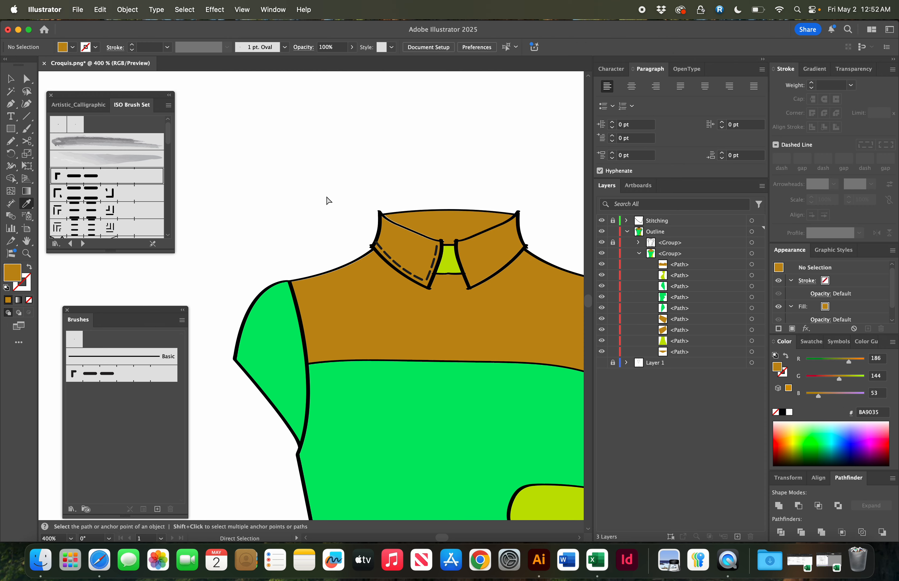
- Group the green sleeve and body paths together
key(super+1)
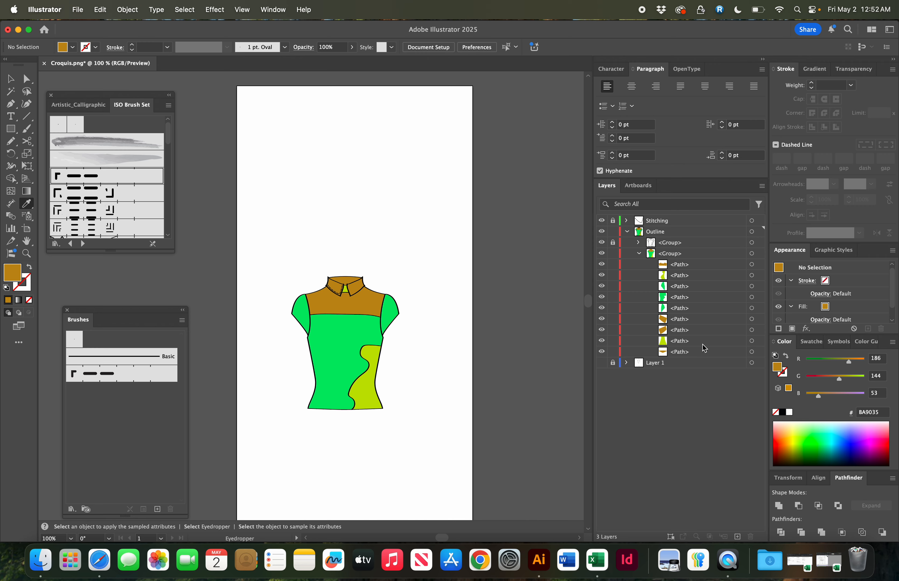
click(692, 290)
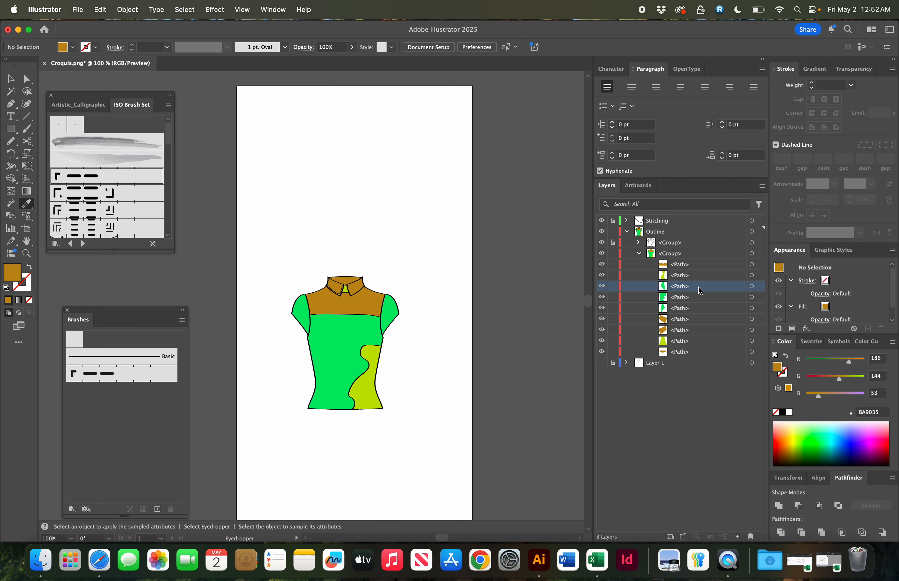
click(751, 287)
shift+click(751, 298)
shift+click(751, 308)
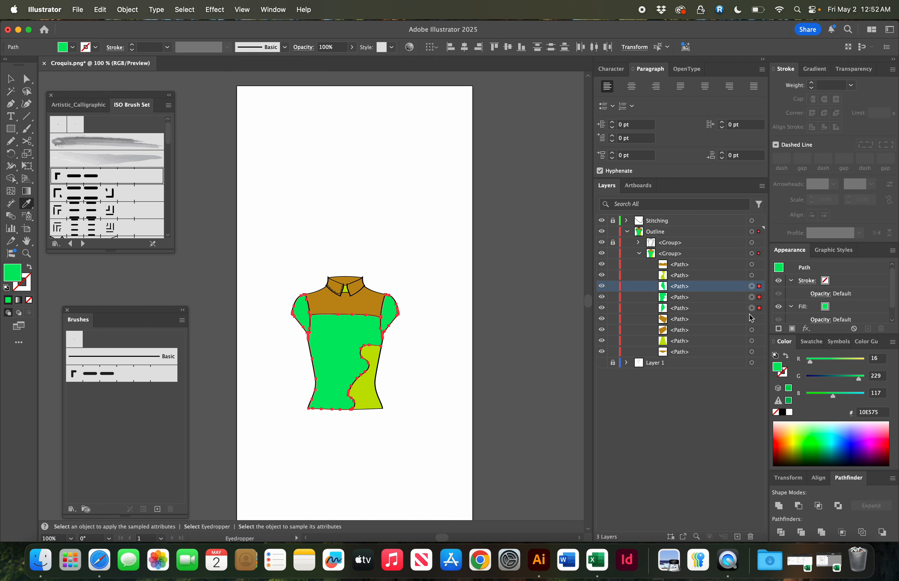
key(super+g)
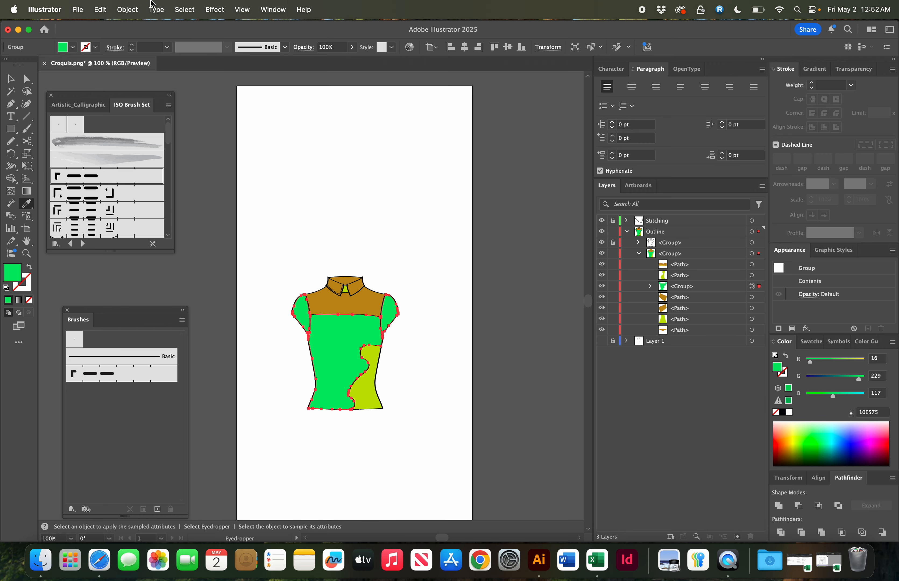
- Select all paths sharing the yellow-green fill color and group them
key(a)
click(367, 397)
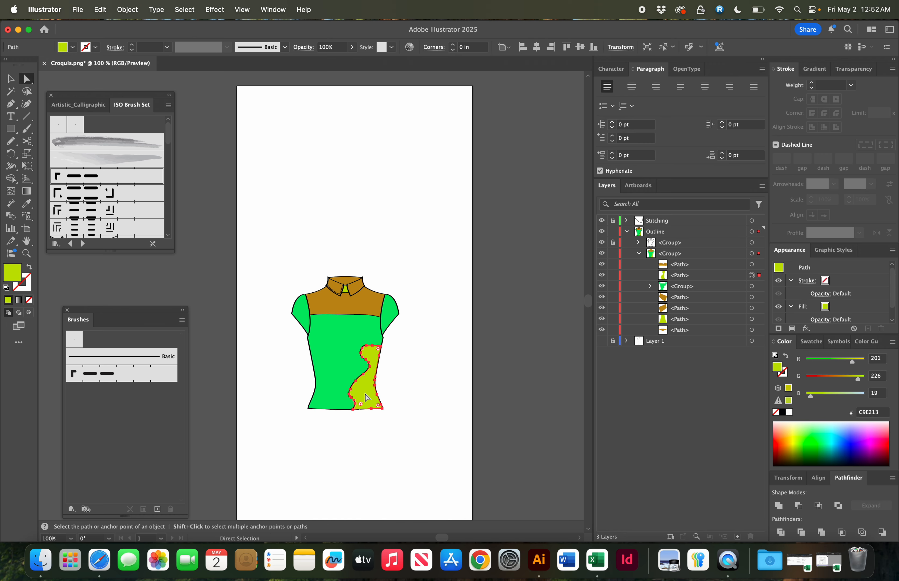
click(127, 9)
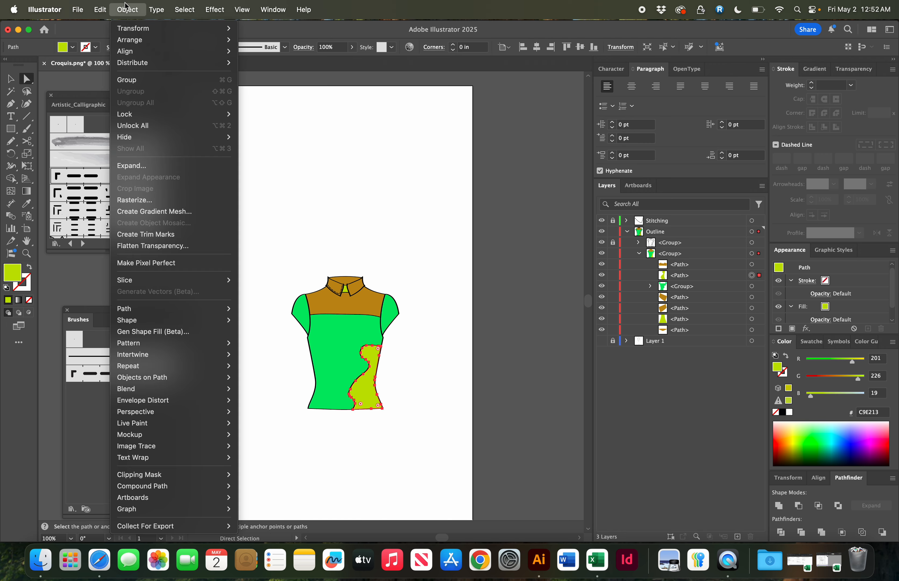
mouse_move(184, 9)
mouse_move(195, 123)
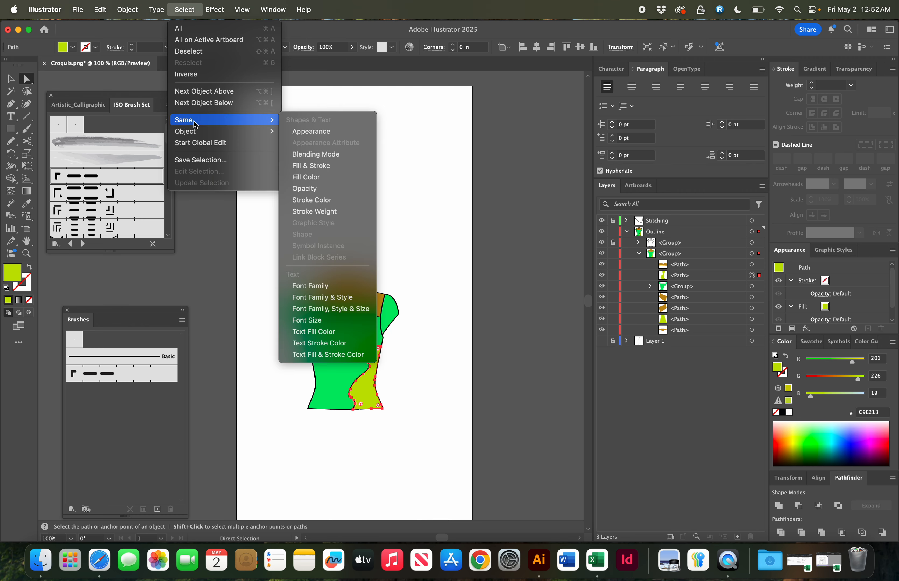
click(313, 177)
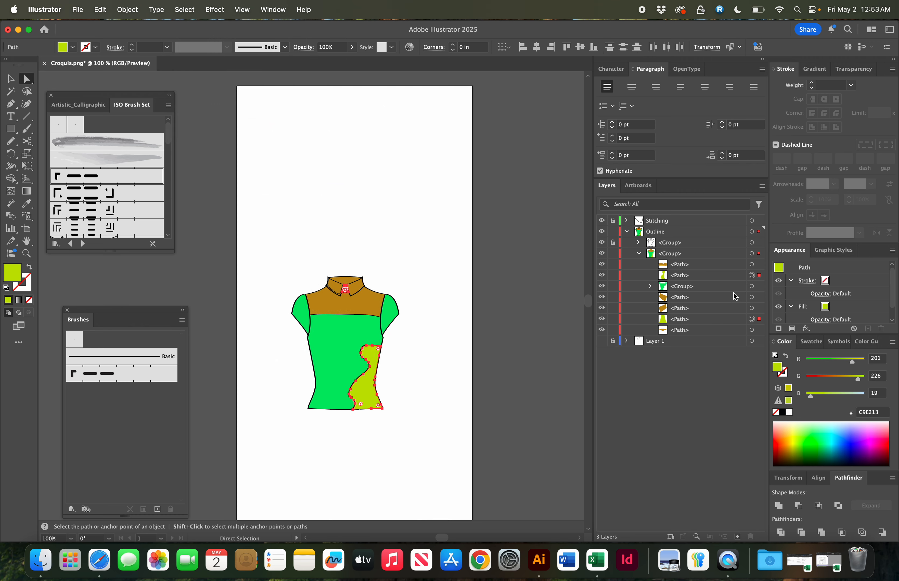
key(super+g)
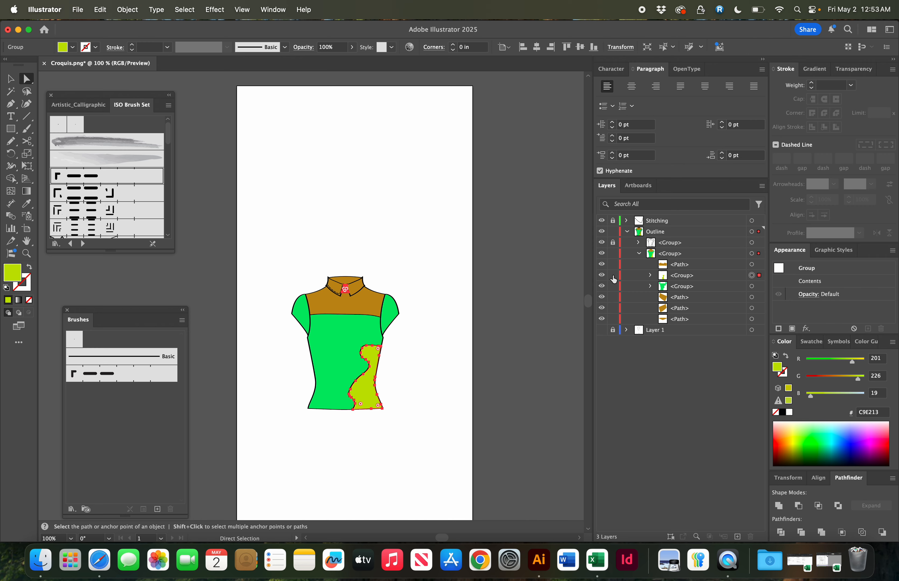
- Select all paths sharing the brown fill of the yoke and group them
click(332, 302)
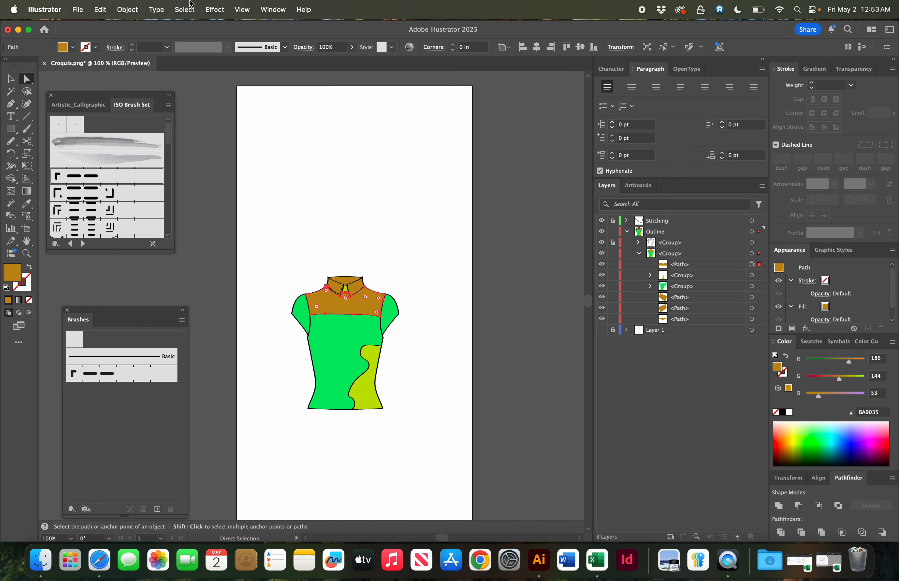
click(156, 9)
mouse_move(189, 132)
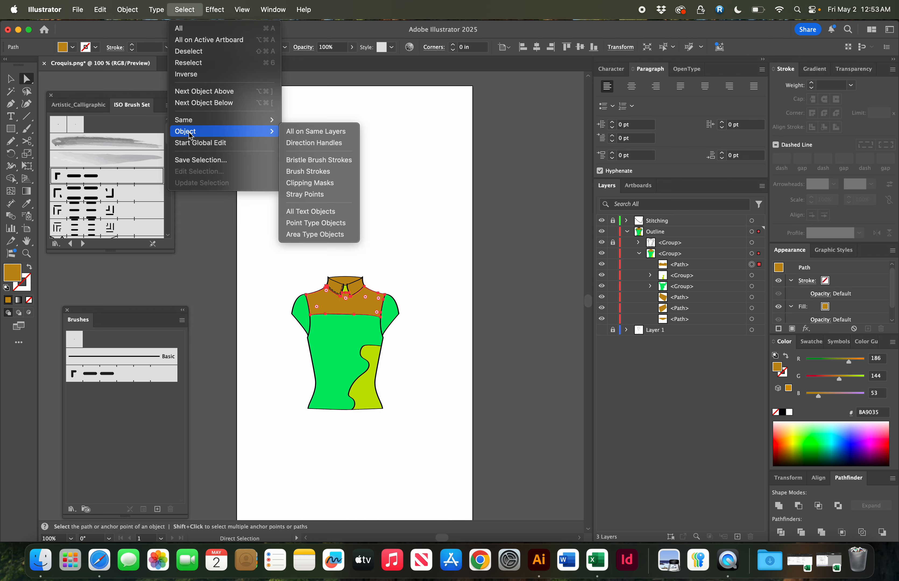
mouse_move(211, 120)
click(329, 176)
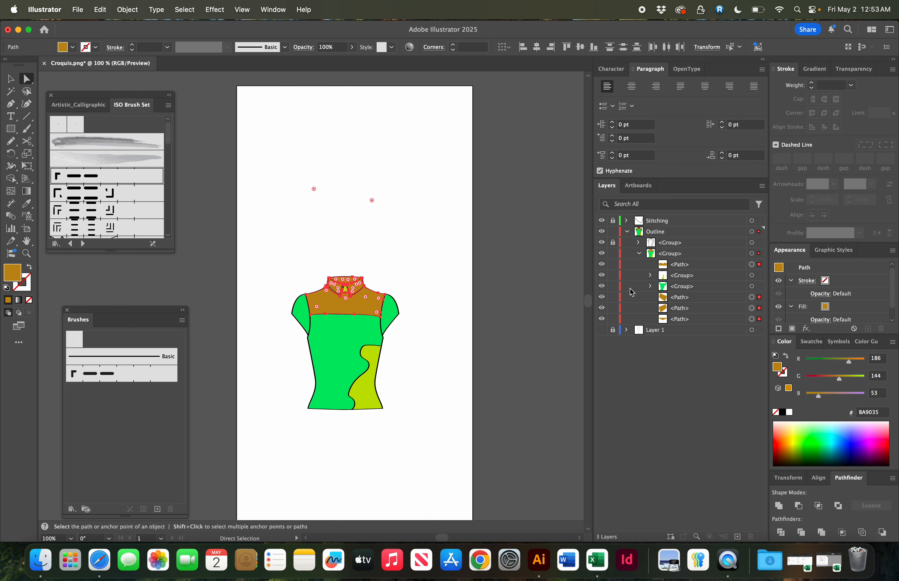
key(ctrl+g)
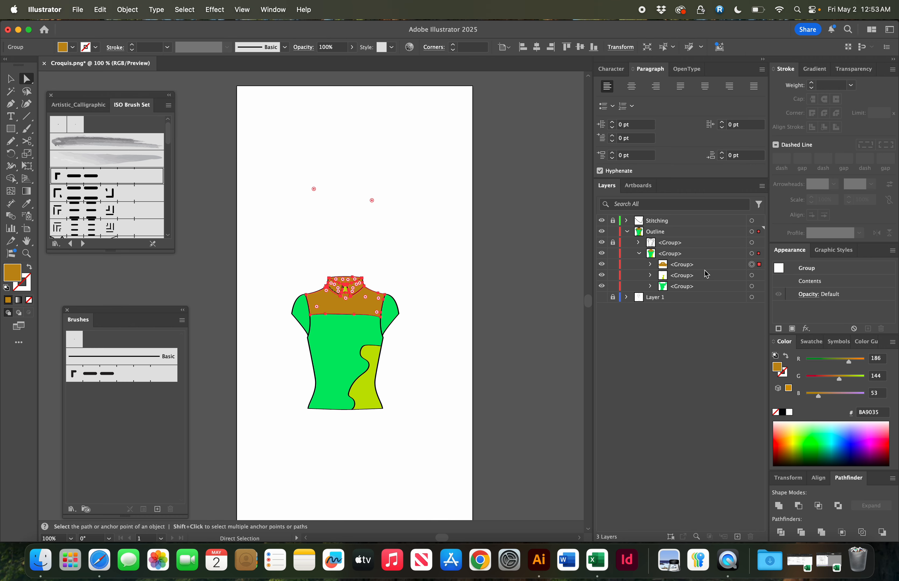
click(472, 301)
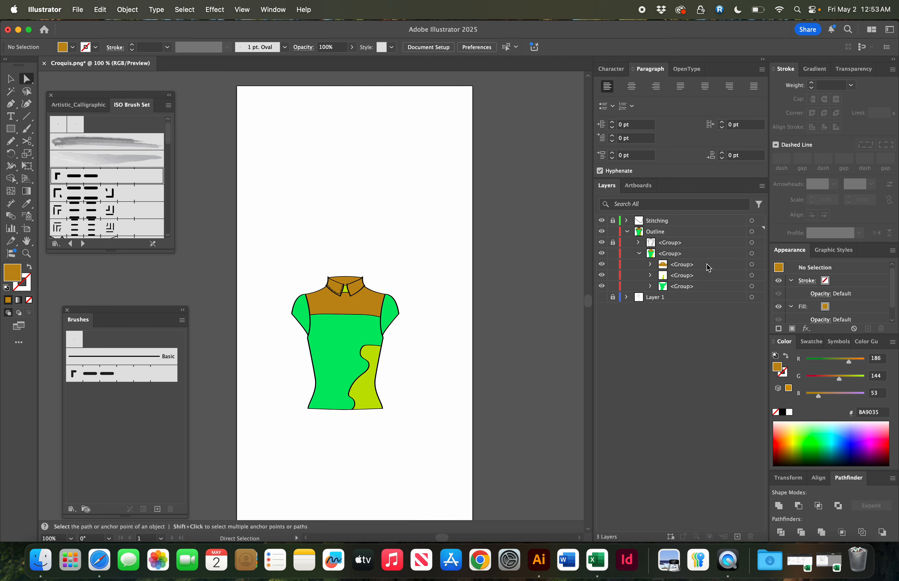
- Rename the colored-panels group as "Fill" and the line-work group as "Outline"
double_click(668, 251)
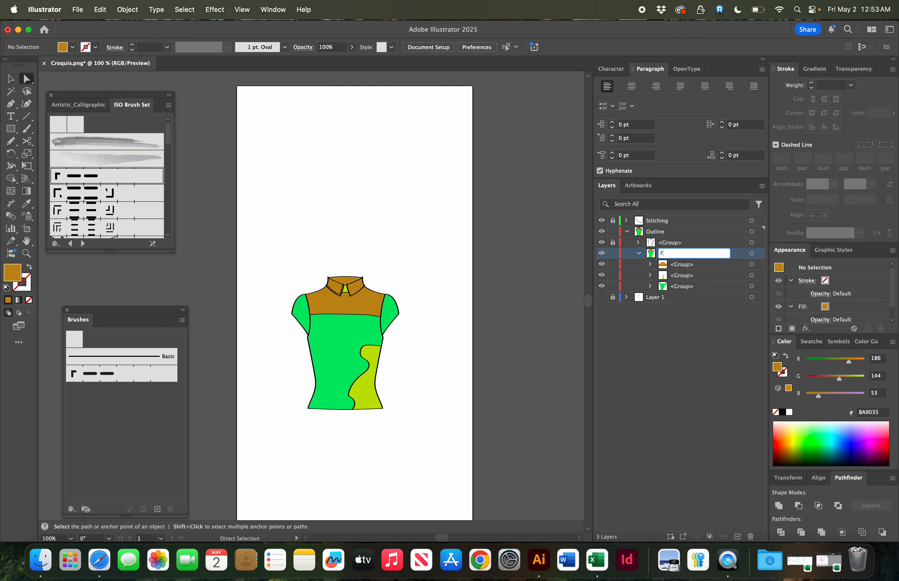
text(Fill)
key(Return)
double_click(672, 243)
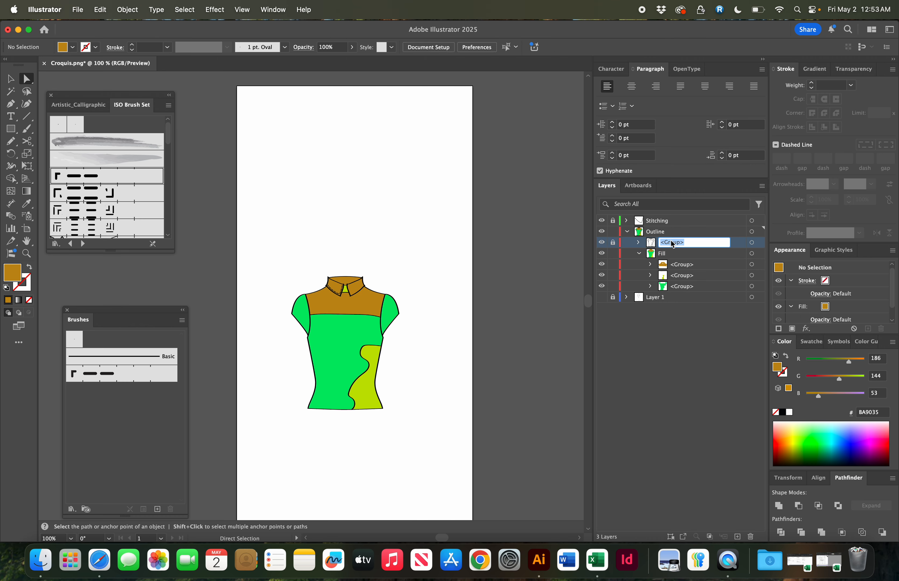
text(OUt)
key(Return)
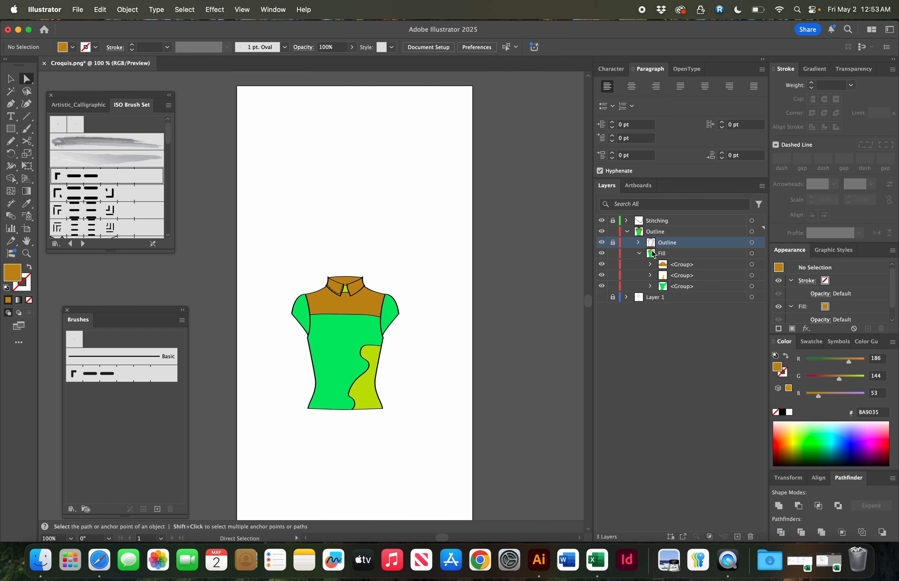
- Recolor the brown yoke and collar group to blue #359287 in the Color Picker
click(638, 253)
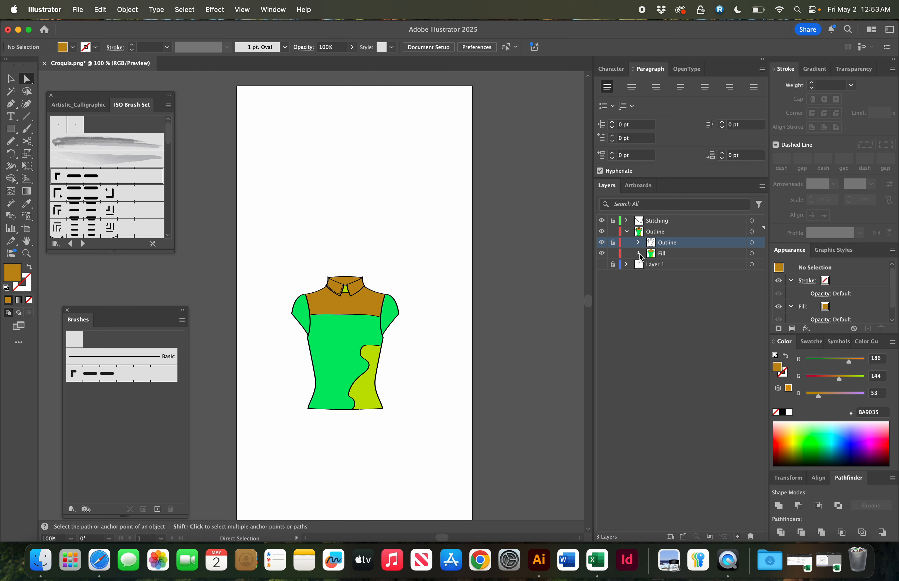
click(639, 253)
click(705, 269)
click(752, 265)
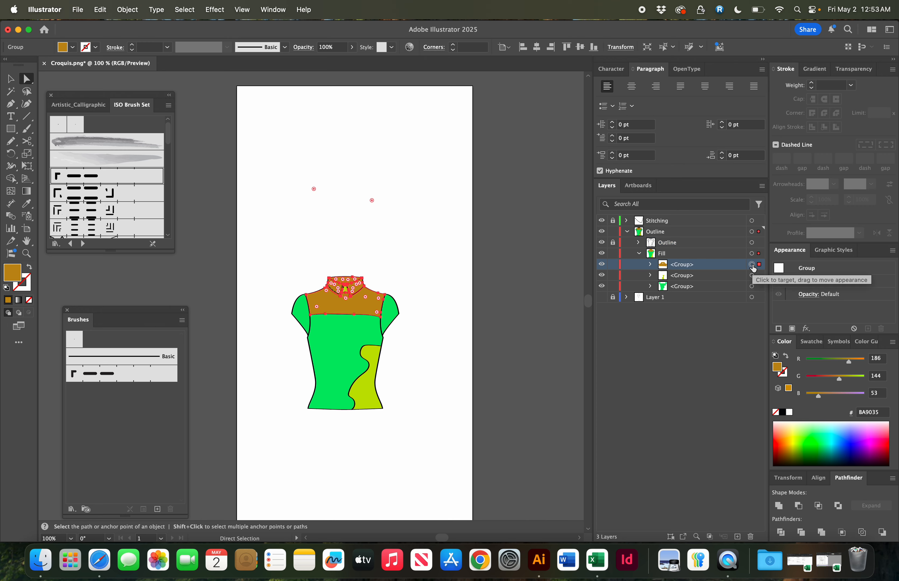
double_click(16, 269)
click(452, 213)
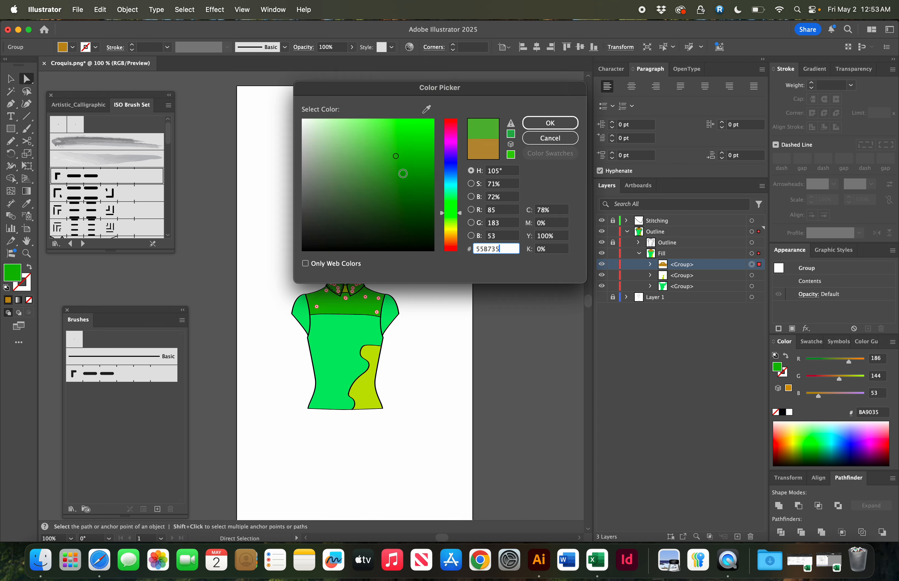
click(454, 178)
click(536, 123)
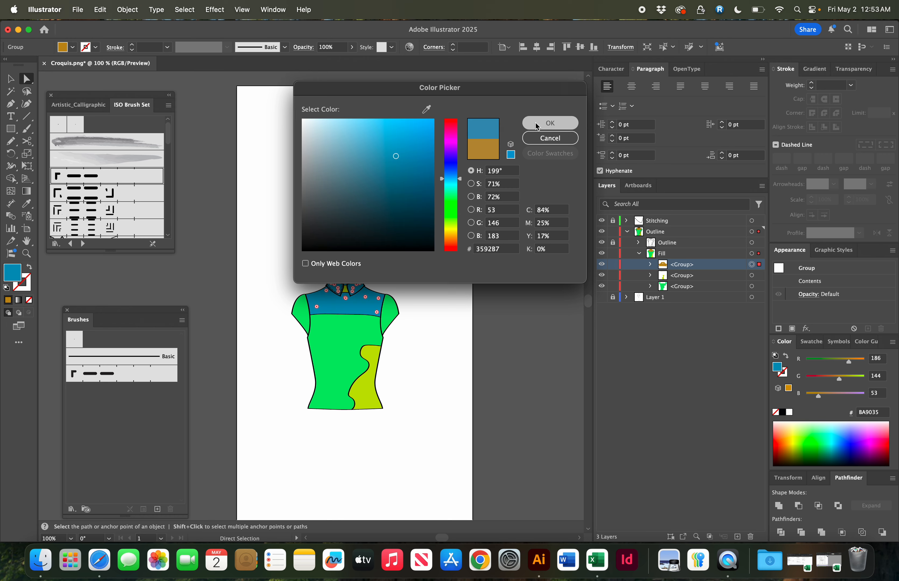
- Recolor the green sleeve and body group to darker green #2C8253
click(497, 267)
scroll(496, 267, down, 5)
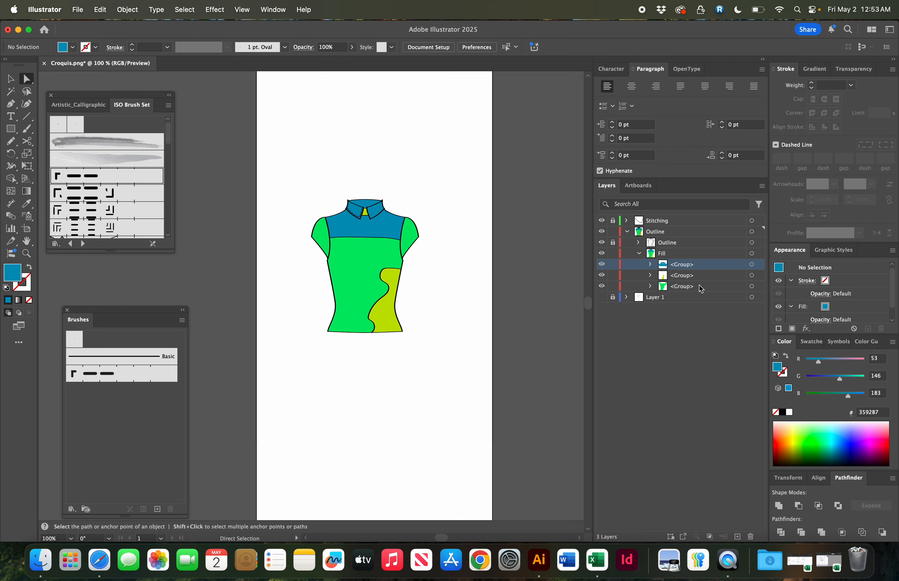
click(718, 288)
click(751, 286)
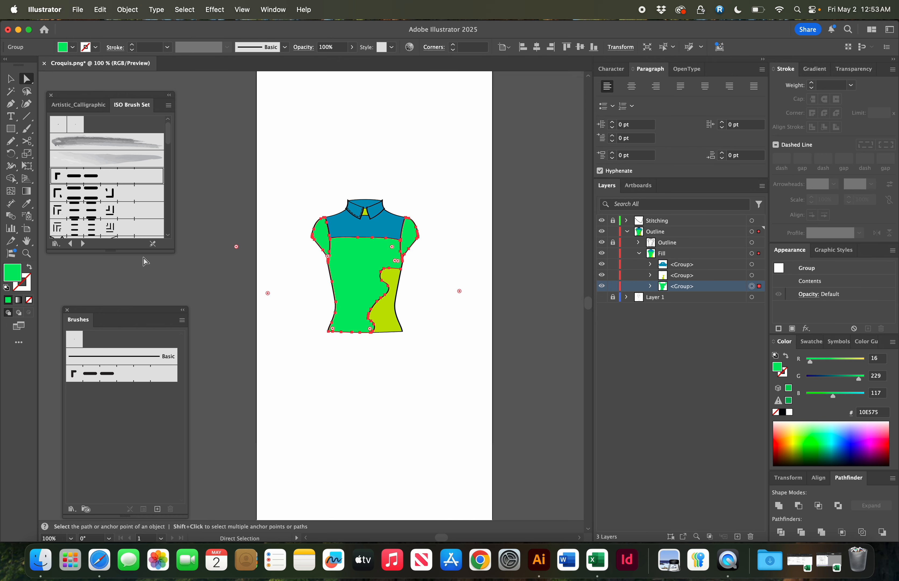
double_click(13, 276)
click(390, 184)
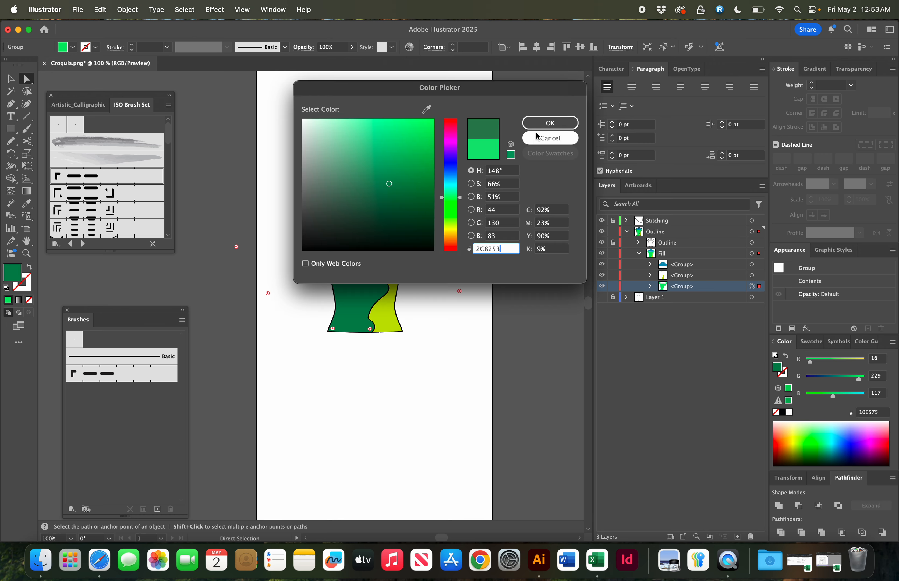
click(545, 122)
click(451, 148)
key(super+minus)
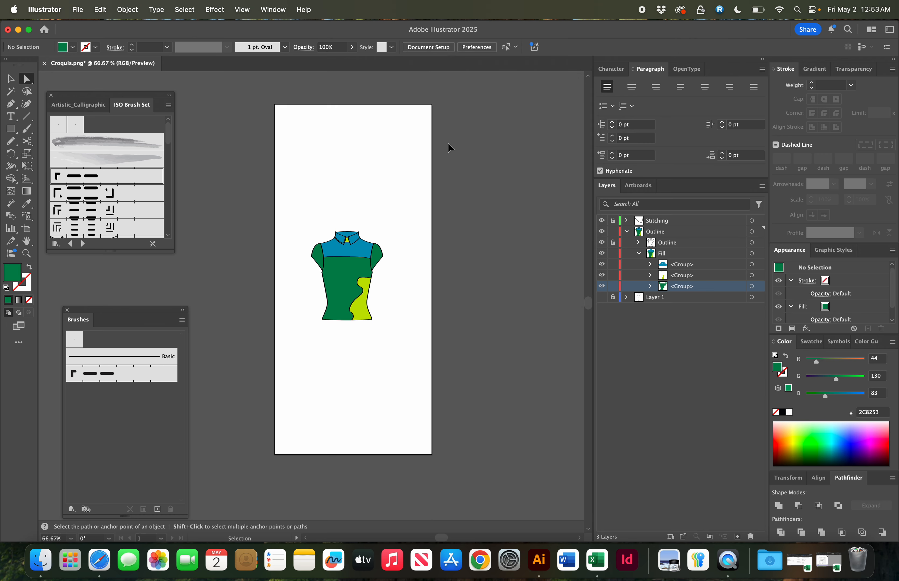
key(v)
drag(301, 215, 405, 345)
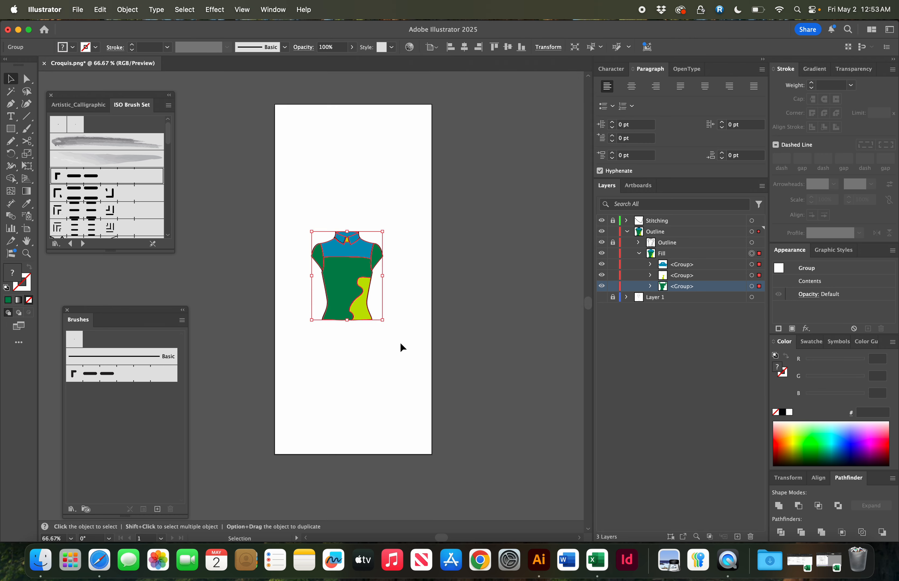
drag(344, 317, 323, 144)
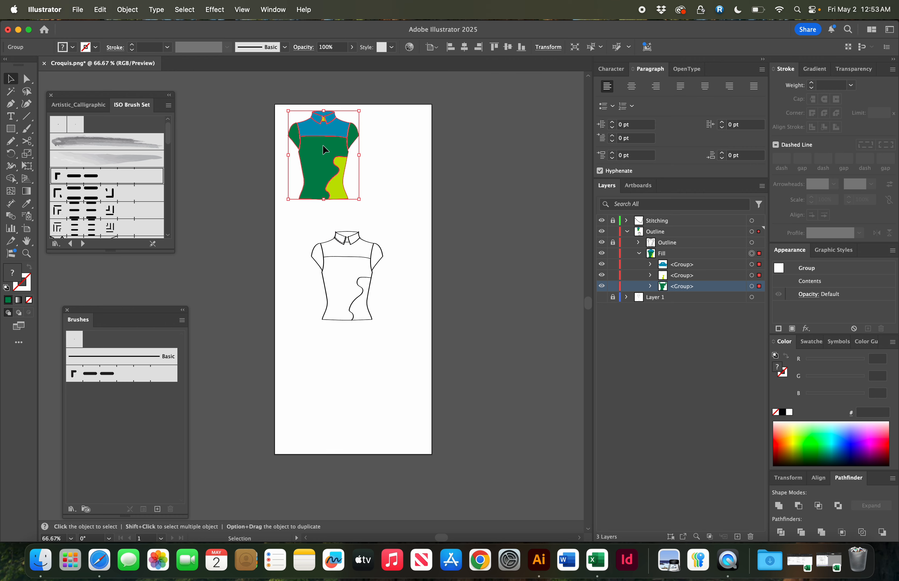
key(super+z)
- Unlock the Outline group, select the whole flat and duplicate it to the right
click(612, 242)
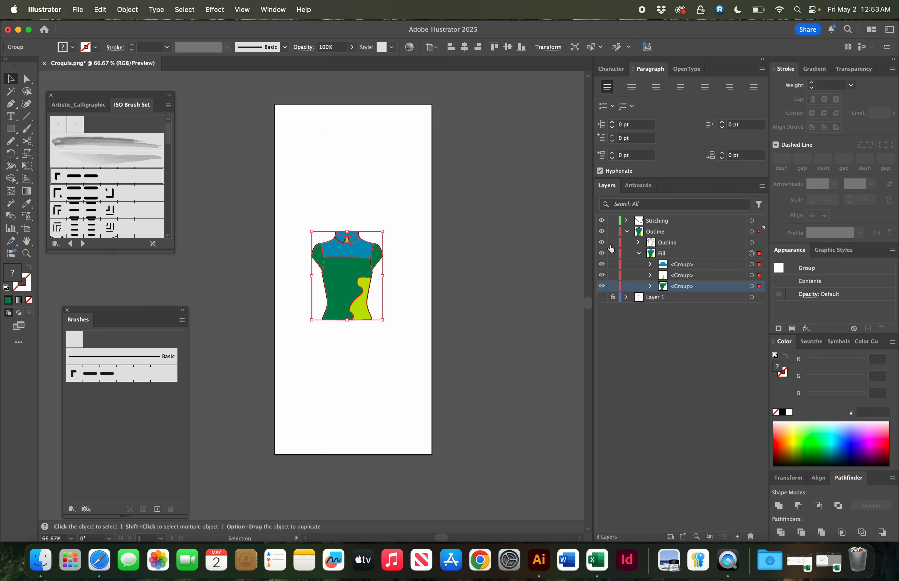
drag(300, 230, 405, 341)
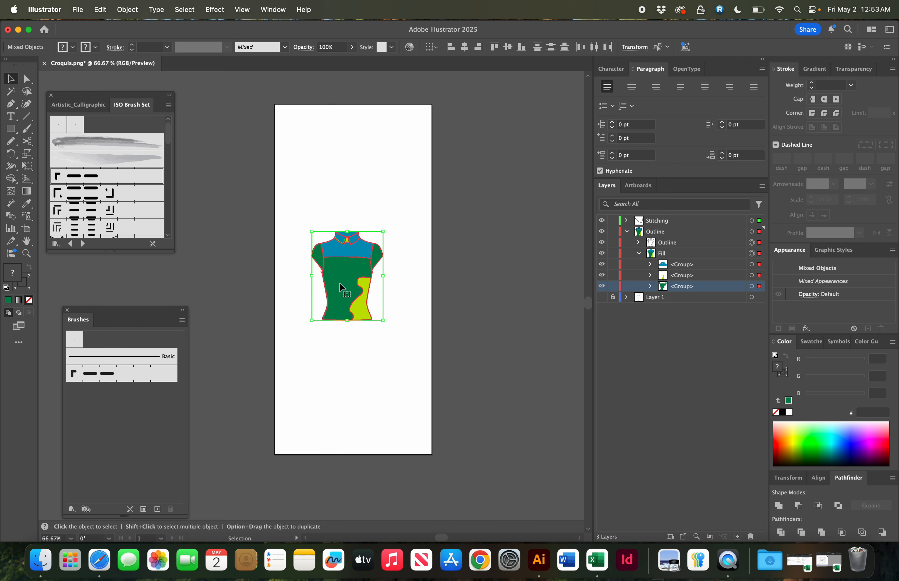
drag(341, 287, 415, 287)
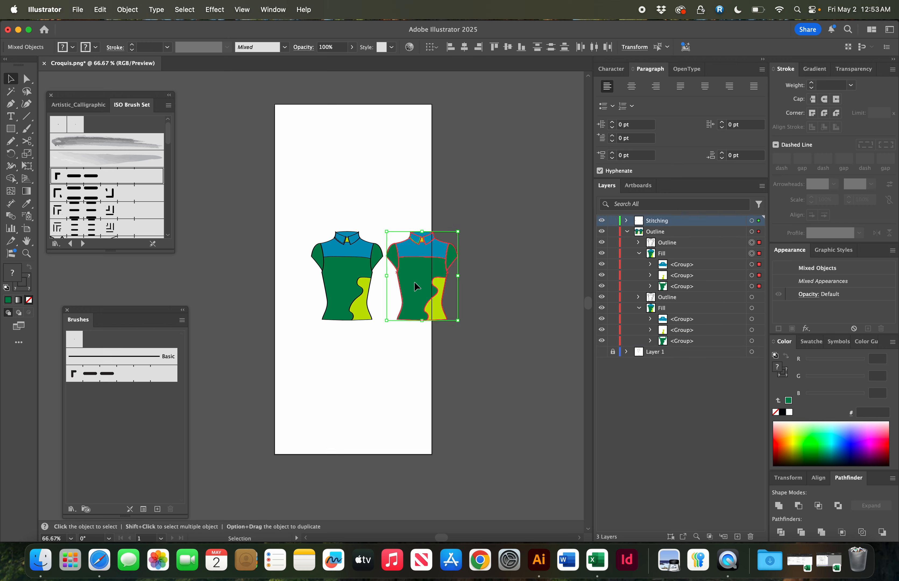
- Repeat the duplication three more times to make a row of five flats
key(super+d)
key(super+d)
key(super+d)
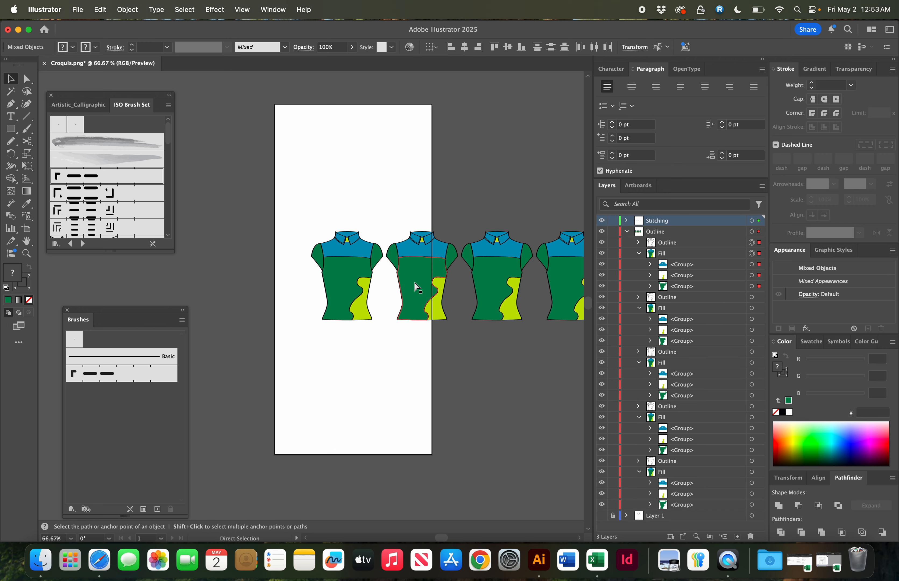
- Recolor the yoke and collar group of the fourth flat to dark teal #275D6D
scroll(416, 287, right, 5)
scroll(416, 287, left, 3)
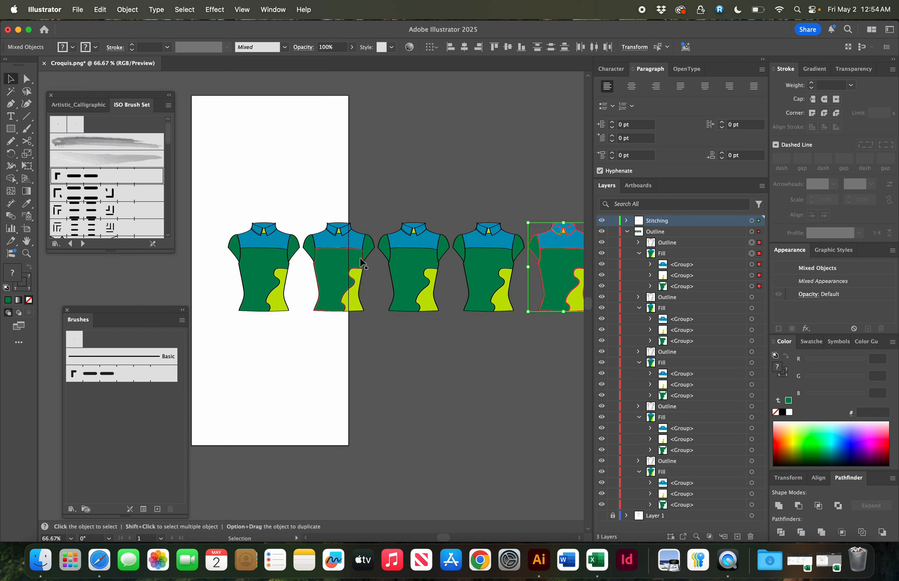
key(a)
click(523, 387)
key(v)
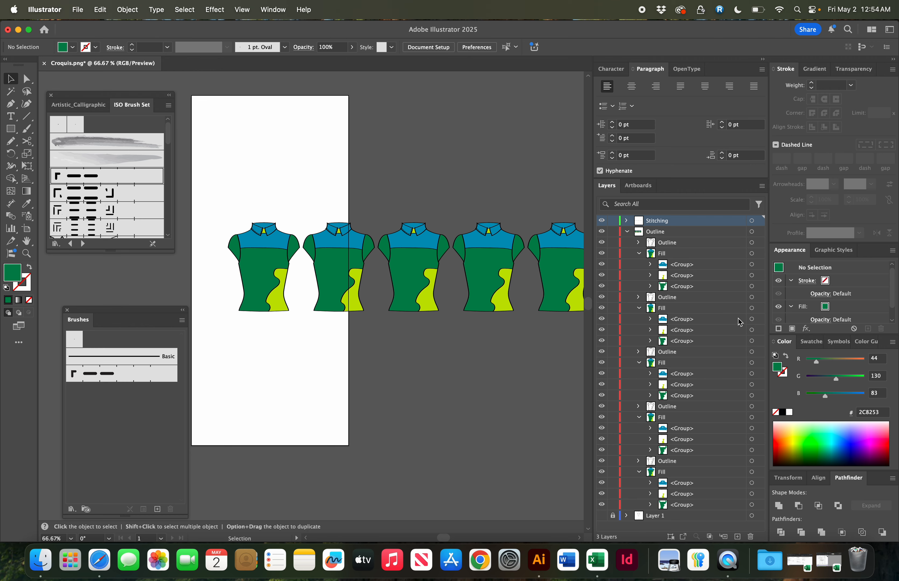
click(751, 319)
double_click(12, 273)
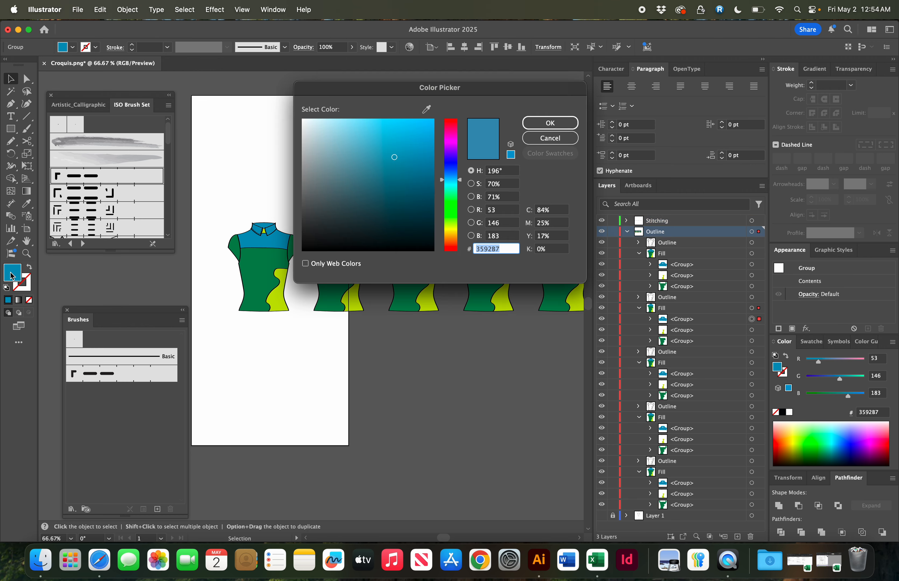
click(381, 190)
click(550, 123)
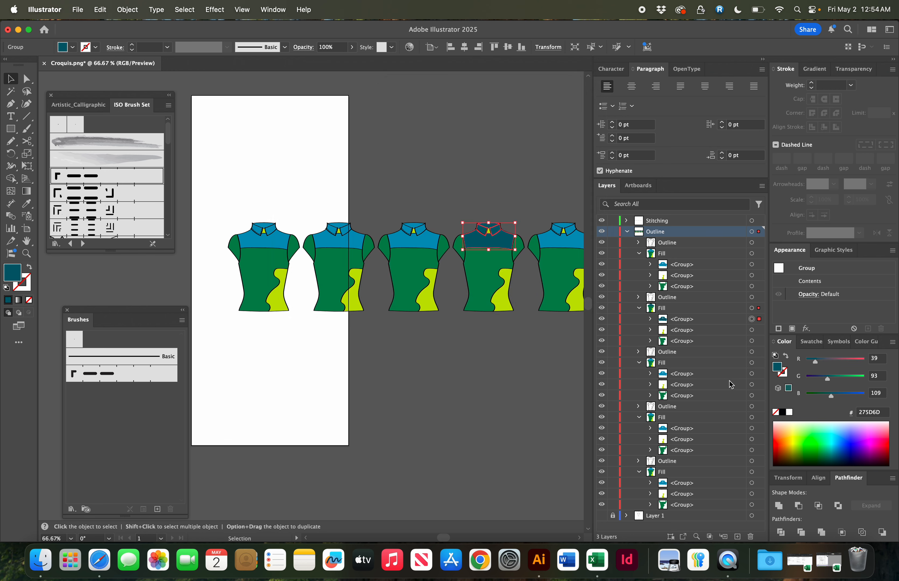
- Recolor the fourth flat's yellow-green panel group to near-black #1F2108
click(751, 330)
double_click(14, 274)
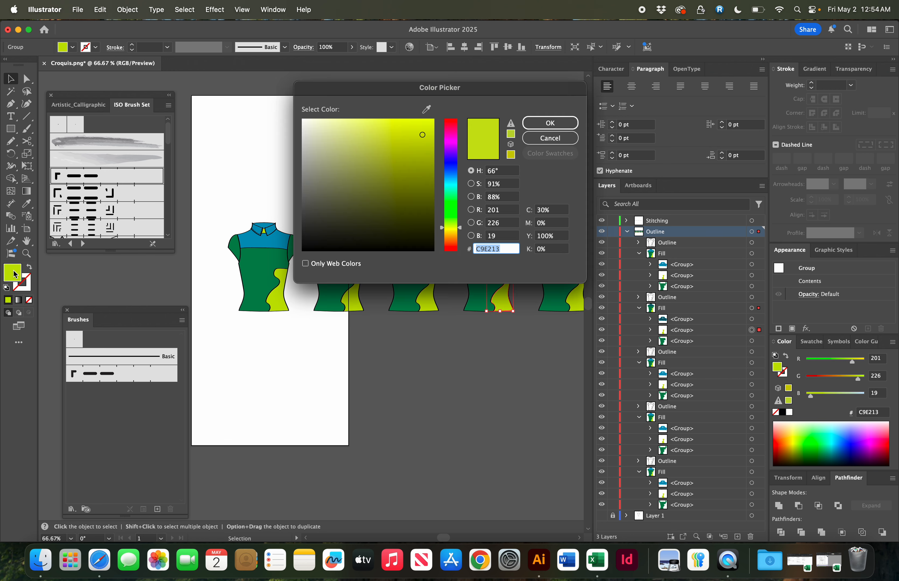
click(402, 234)
click(543, 123)
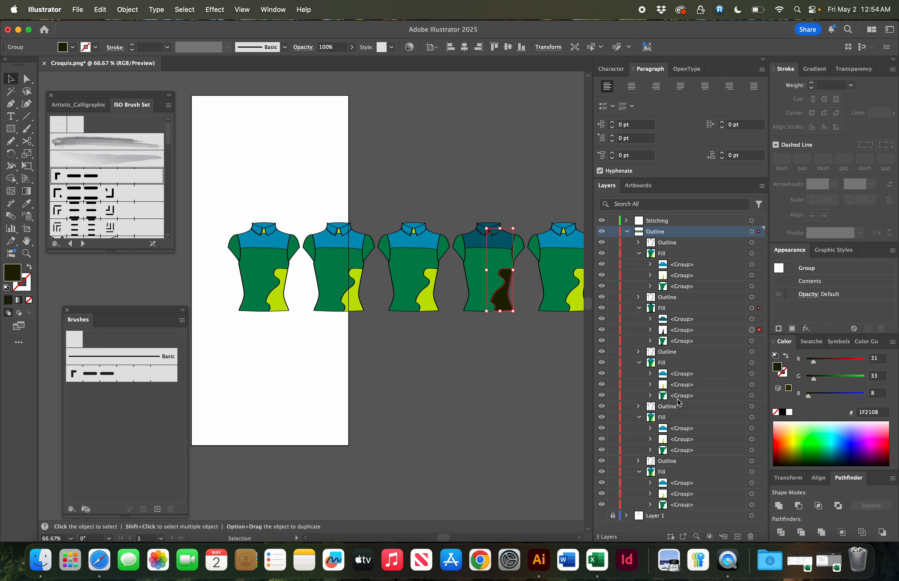
- Recolor the fourth flat's green sleeve and body group to yellow-green #BBD64C
click(751, 341)
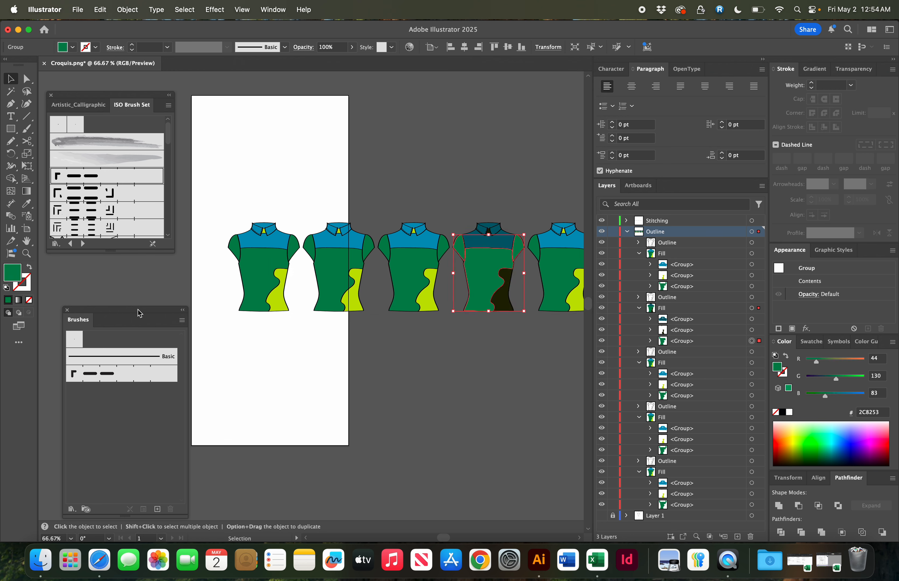
double_click(15, 274)
click(388, 140)
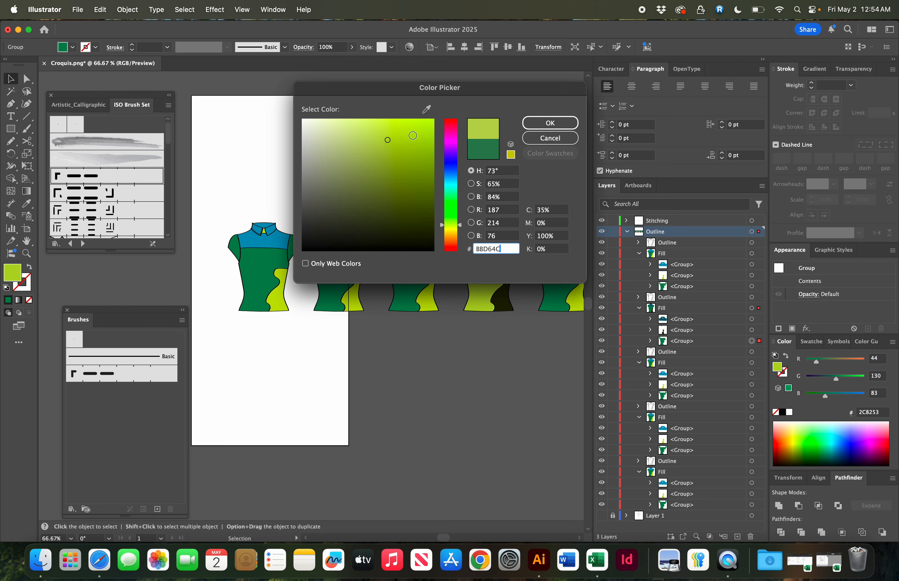
click(550, 122)
click(467, 138)
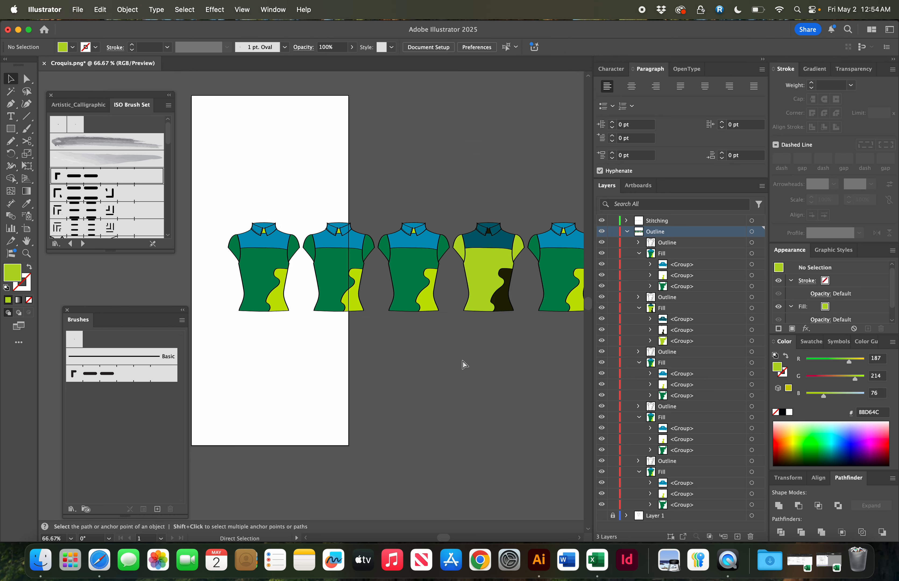
- Inspect the row of colorways, zooming in on the collar area and back out
key(super+minus)
key(super+minus)
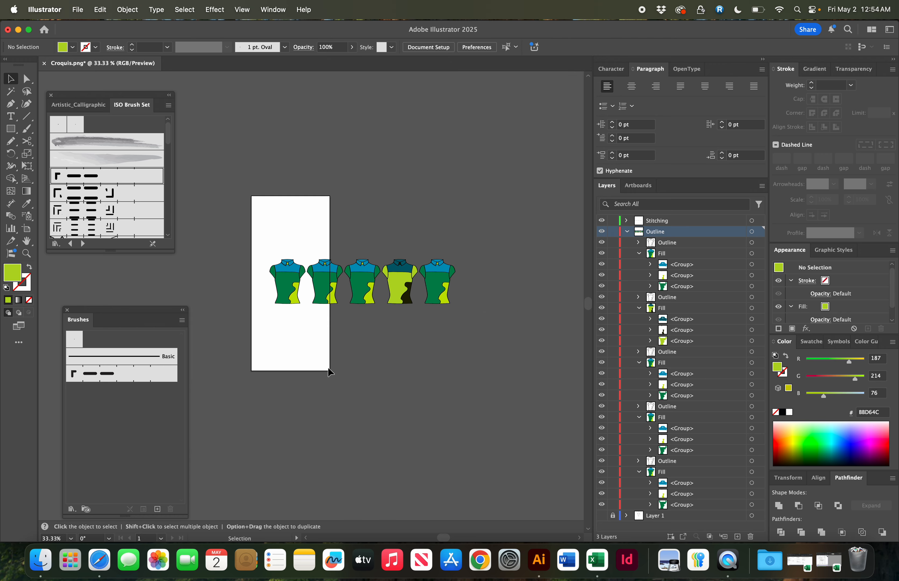
key(super+plus)
key(super+plus)
key(super+plus)
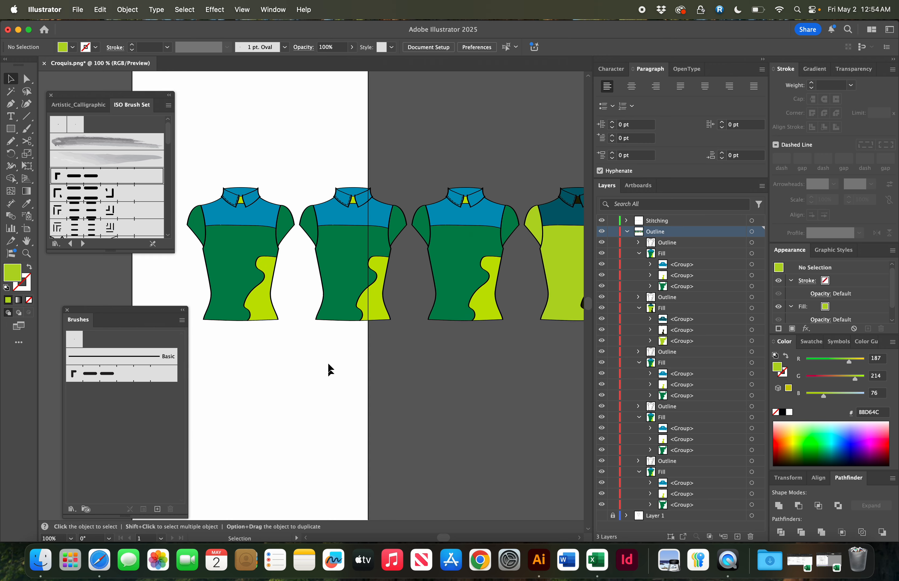
key(z)
drag(293, 179, 512, 359)
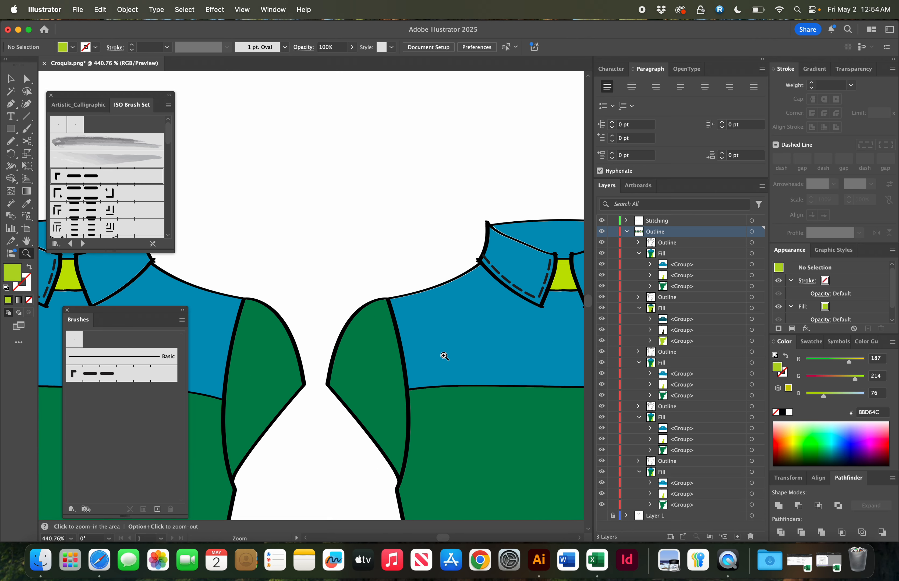
key(super+minus)
key(super+minus)
key(super+minus)
key(super+minus)
key(super+minus)
key(super+minus)
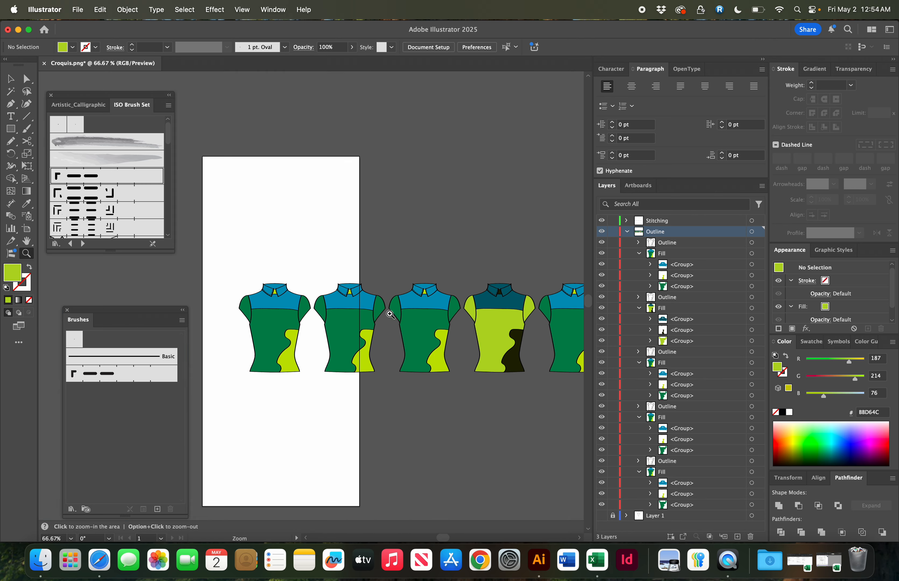
- Draw a T-shirt silhouette with the Pen tool in the empty area above the row of flats
key(p)
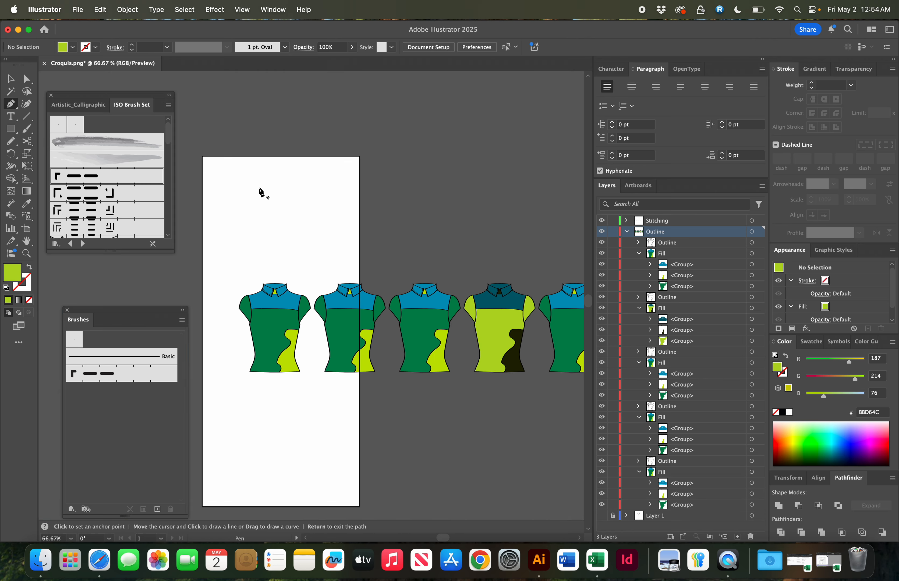
click(272, 203)
drag(255, 203, 248, 190)
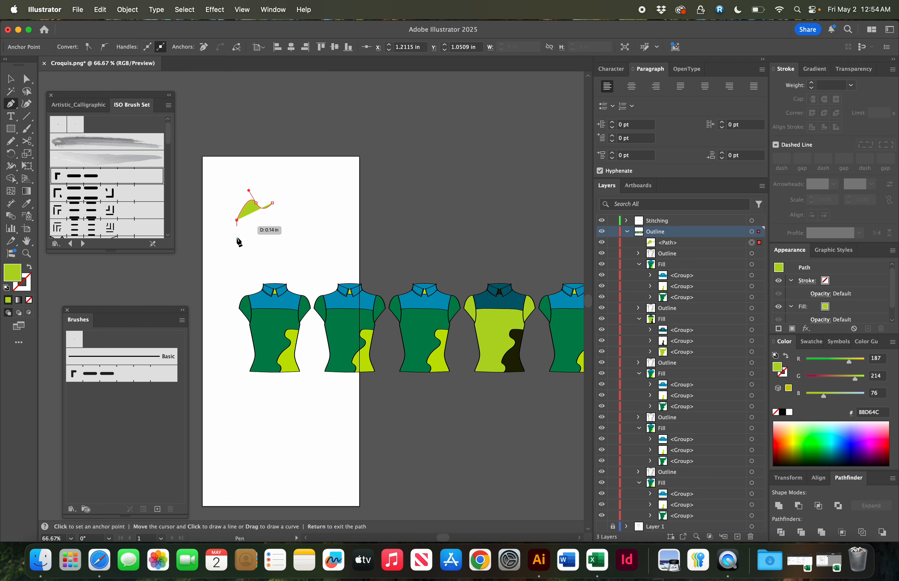
click(248, 242)
drag(262, 235, 262, 239)
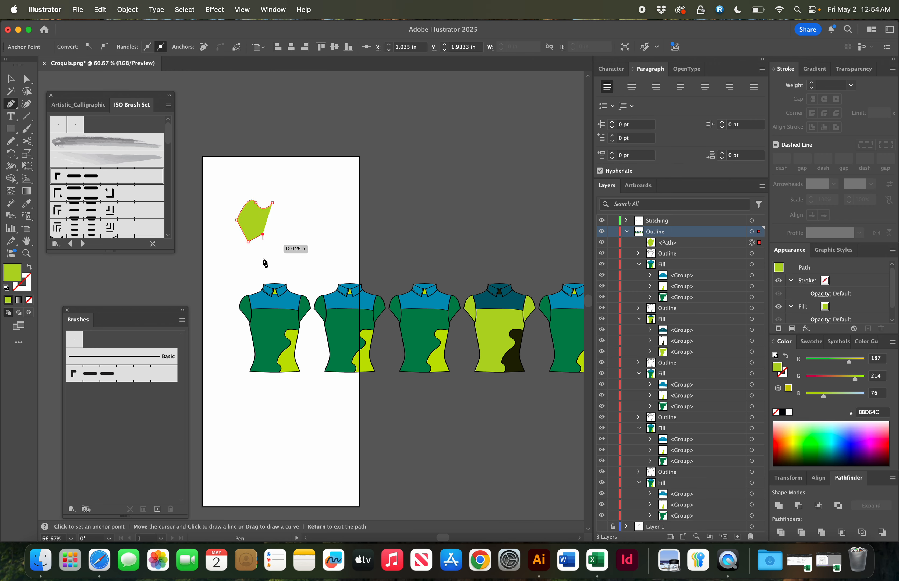
click(259, 270)
click(293, 270)
click(293, 234)
click(301, 239)
click(310, 218)
click(277, 202)
key(v)
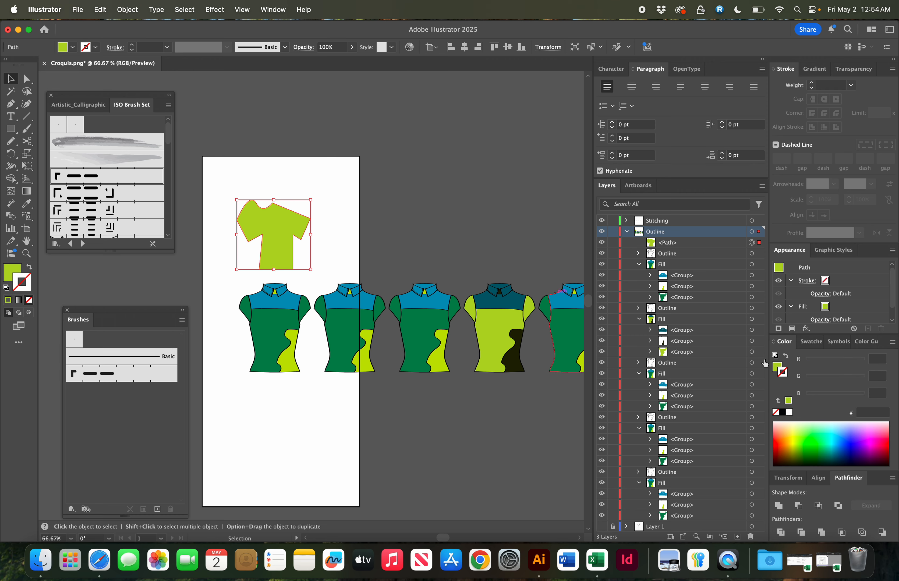
- Give the T-shirt a black stroke and move it toward the artboard's upper-left corner
click(787, 413)
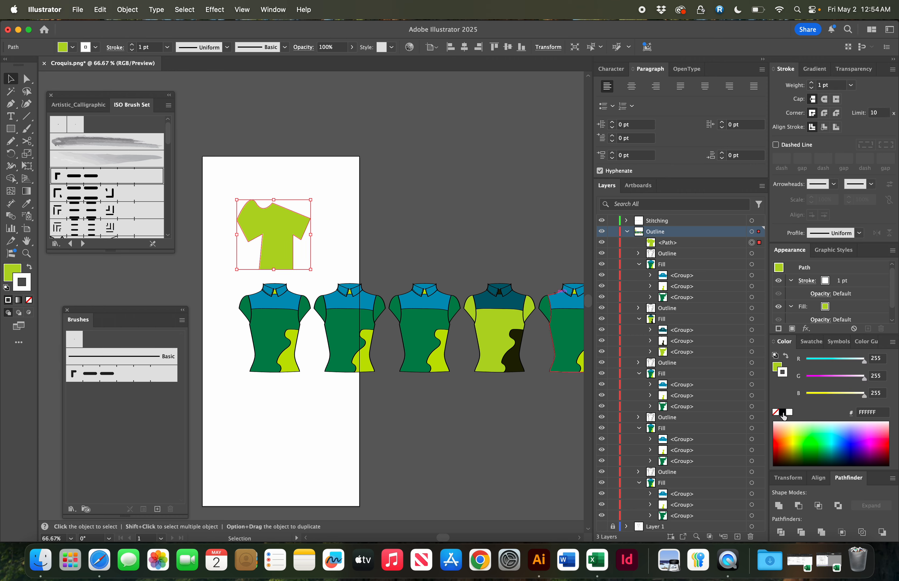
click(782, 412)
mouse_move(283, 226)
mouse_down()
mouse_move(311, 194)
mouse_move(243, 208)
mouse_up()
click(332, 234)
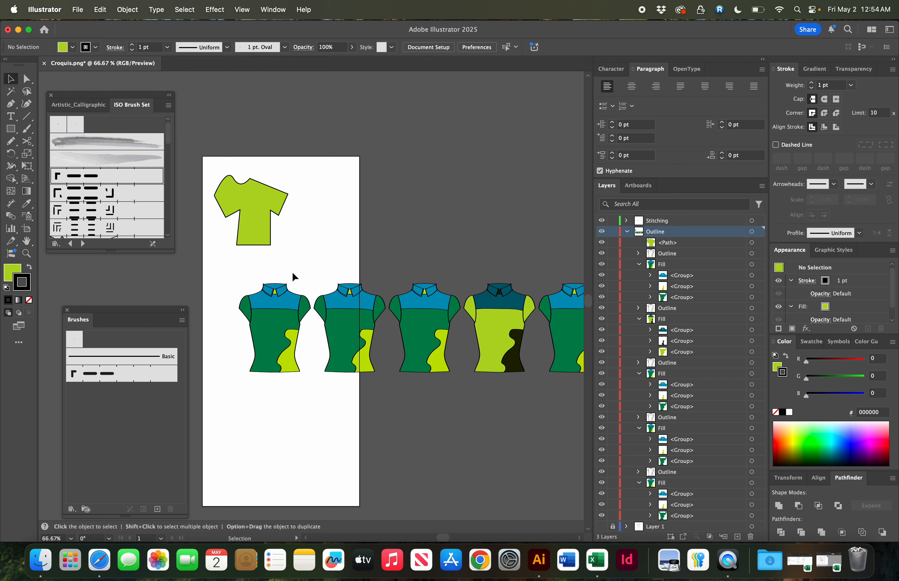
- Duplicate the T-shirt horizontally to its right, about 2.07 in away
click(256, 212)
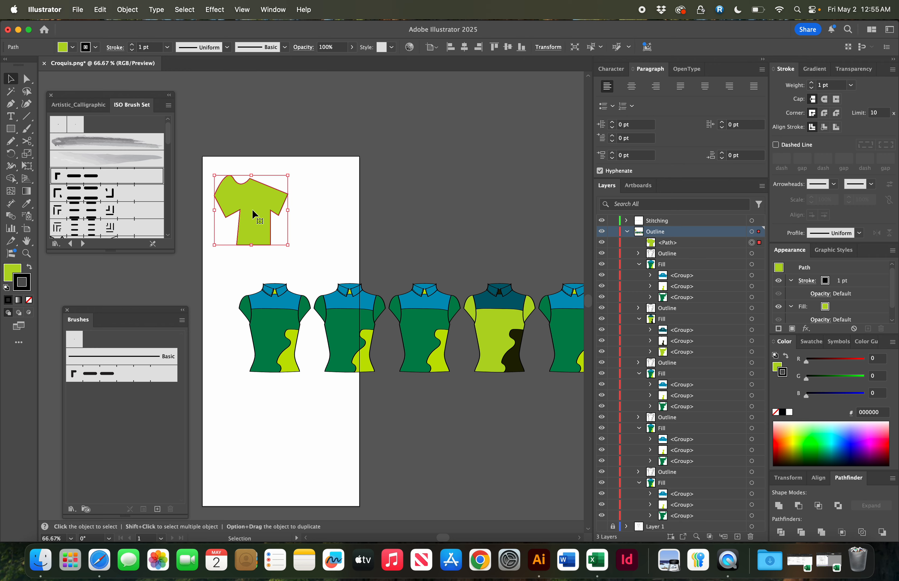
drag(252, 211, 343, 211)
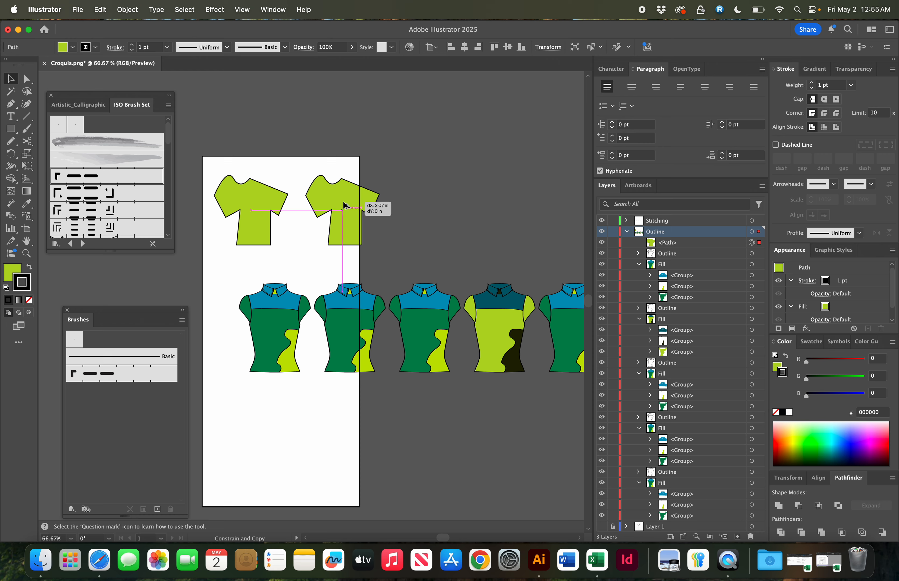
click(410, 194)
click(333, 216)
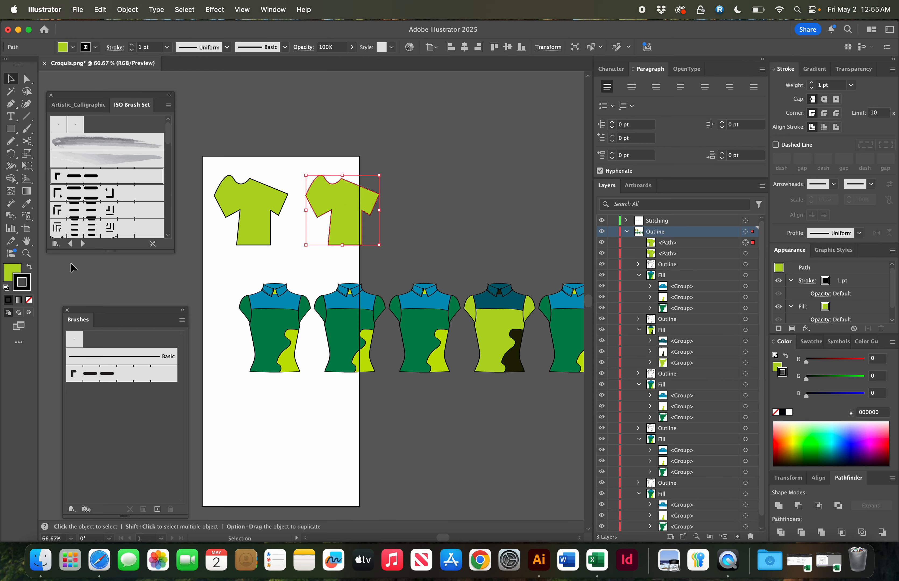
- Set the duplicated T-shirt's fill to none, leaving only its black outline
click(15, 275)
click(28, 300)
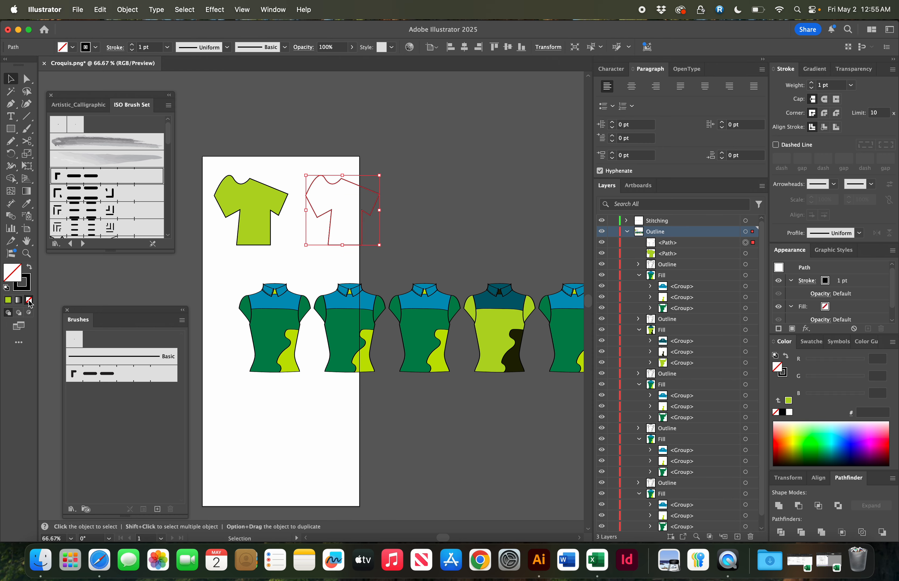
click(247, 262)
- Shift the outlined T-shirt copy about 0.33 in to the left
scroll(248, 261, right, 2)
scroll(247, 261, up, 1)
key(super+equal)
key(super+equal)
key(super+equal)
key(super+equal)
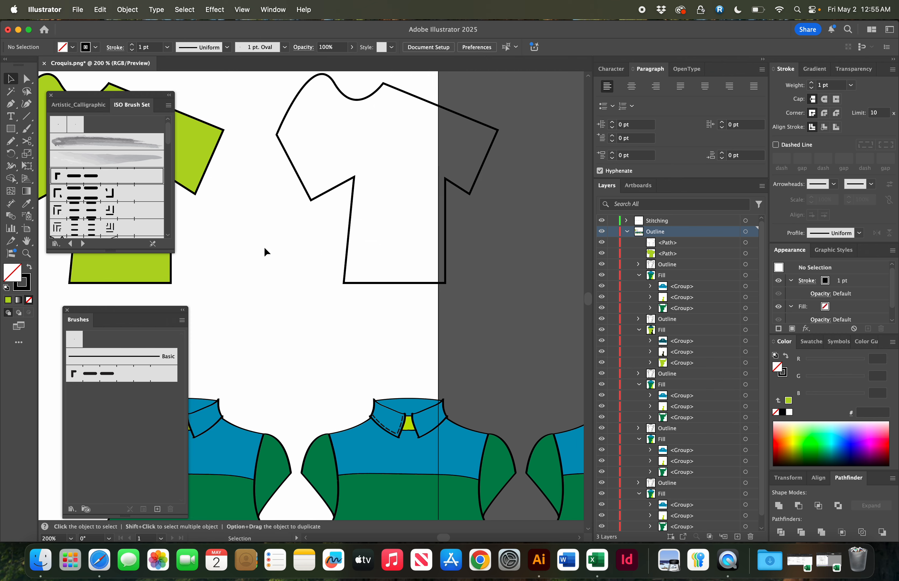
drag(335, 183, 295, 184)
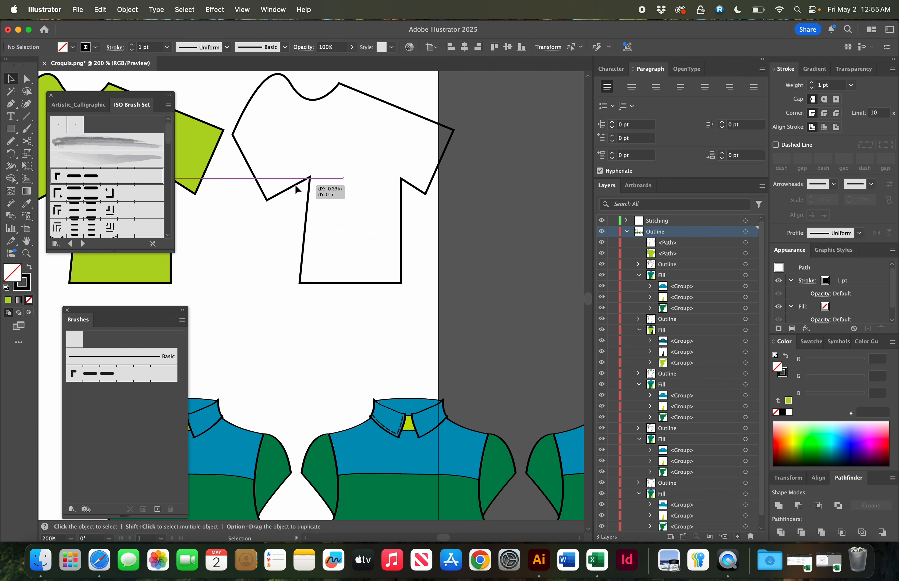
- Trace an inset T-shirt-shaped panel just inside the outlined copy with the Pen tool
scroll(295, 183, up, 2)
scroll(295, 184, left, 3)
click(540, 142)
key(p)
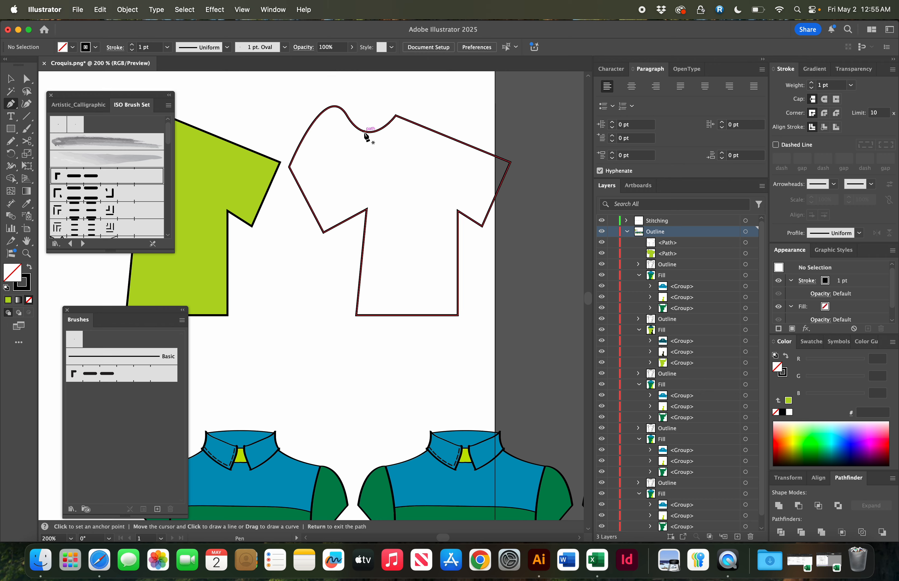
click(372, 137)
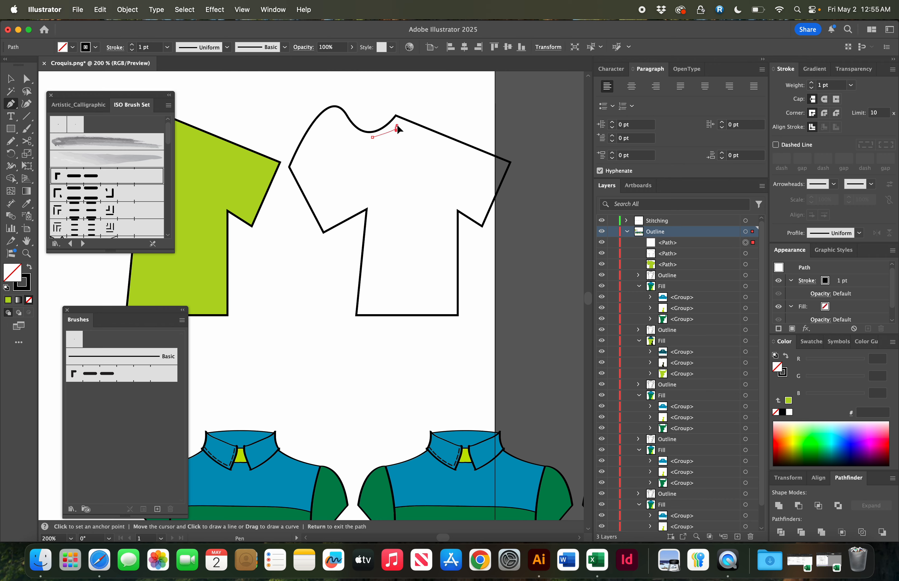
click(396, 127)
click(411, 127)
click(503, 163)
click(480, 221)
click(455, 207)
click(458, 314)
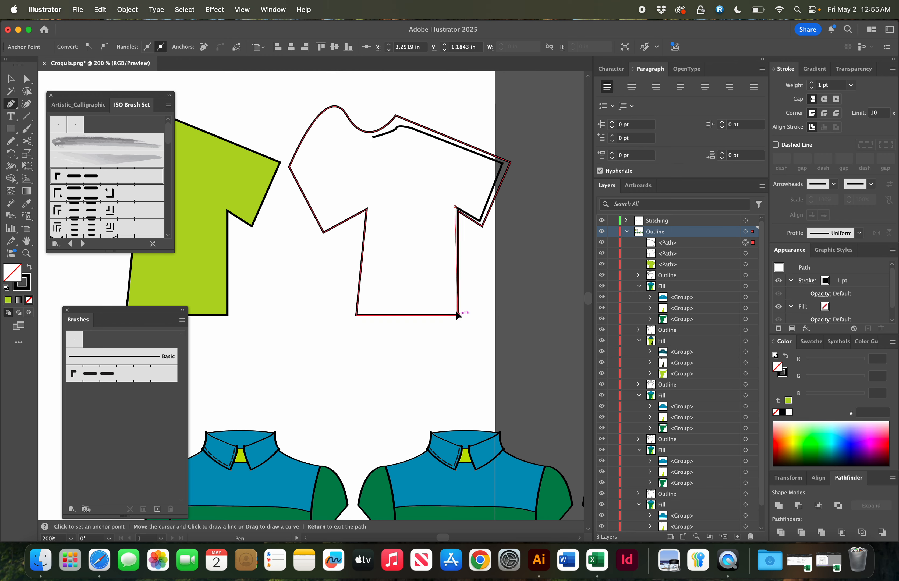
click(359, 311)
click(372, 210)
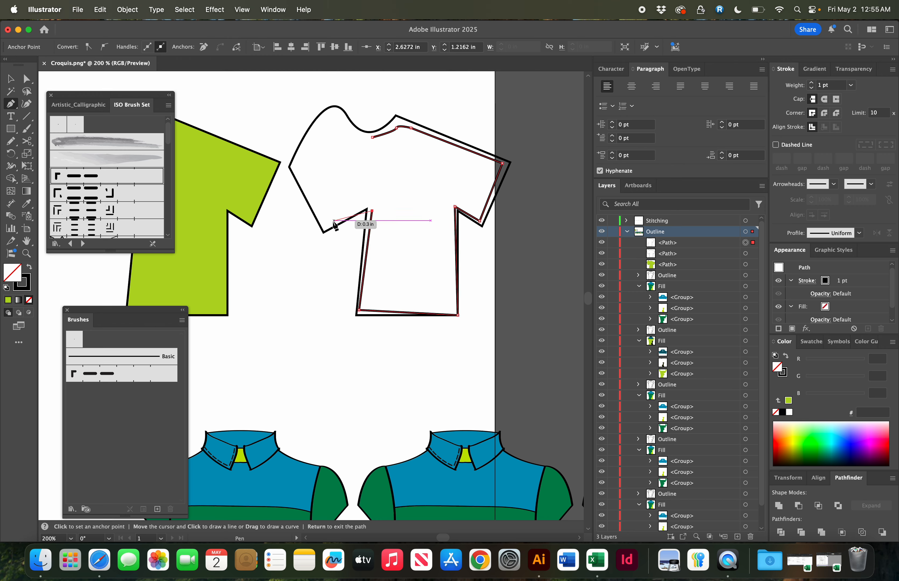
click(324, 224)
click(295, 169)
drag(312, 128, 363, 131)
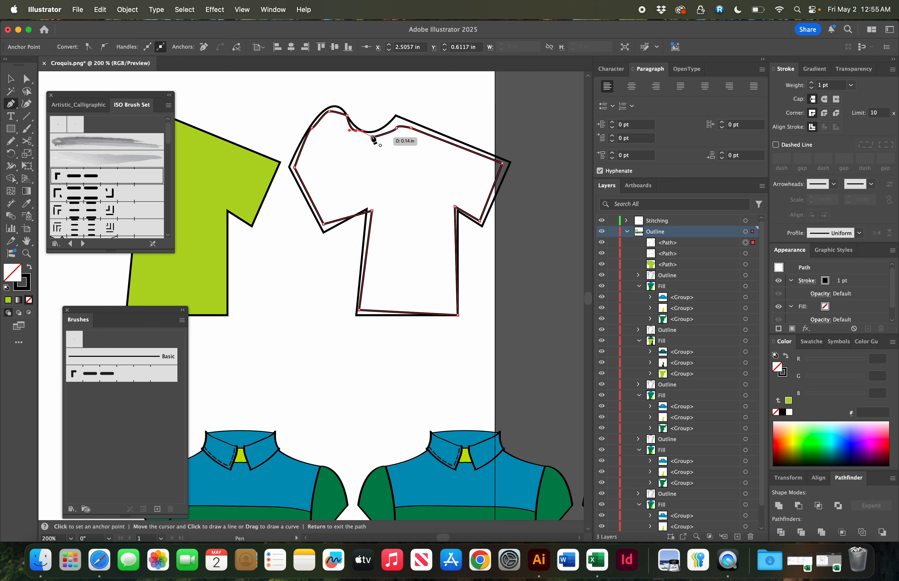
- Fill the inset panel with green #1DBF62 and remove its stroke
click(29, 267)
double_click(16, 275)
text(1DBF62)
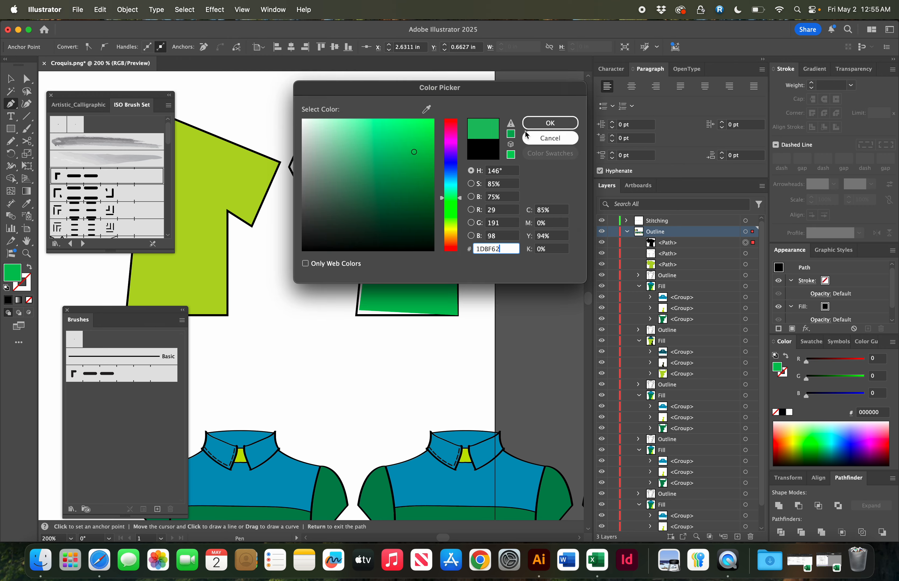
click(539, 123)
super+click(525, 136)
- Adjust the green panel's neckline anchor points so its edge follows the outline's collar curve
key(z)
drag(303, 118, 477, 225)
key(a)
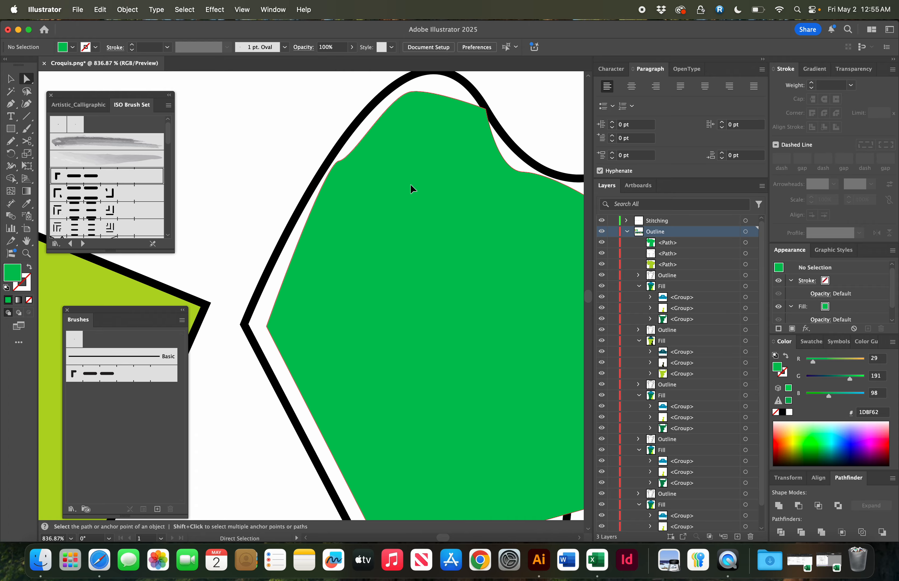
click(411, 189)
drag(412, 83, 364, 348)
scroll(433, 465, right, 4)
scroll(433, 465, down, 3)
drag(415, 447, 420, 413)
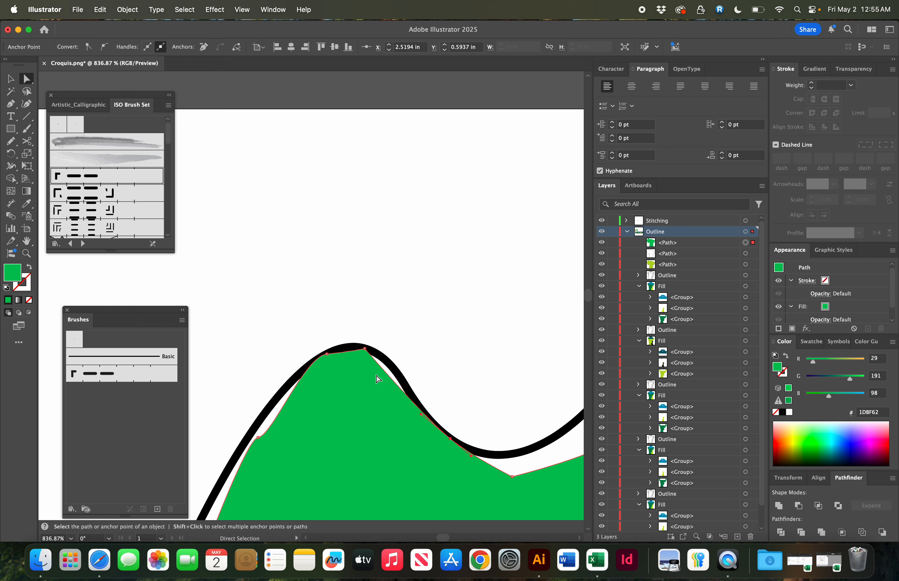
key(plus)
key(a)
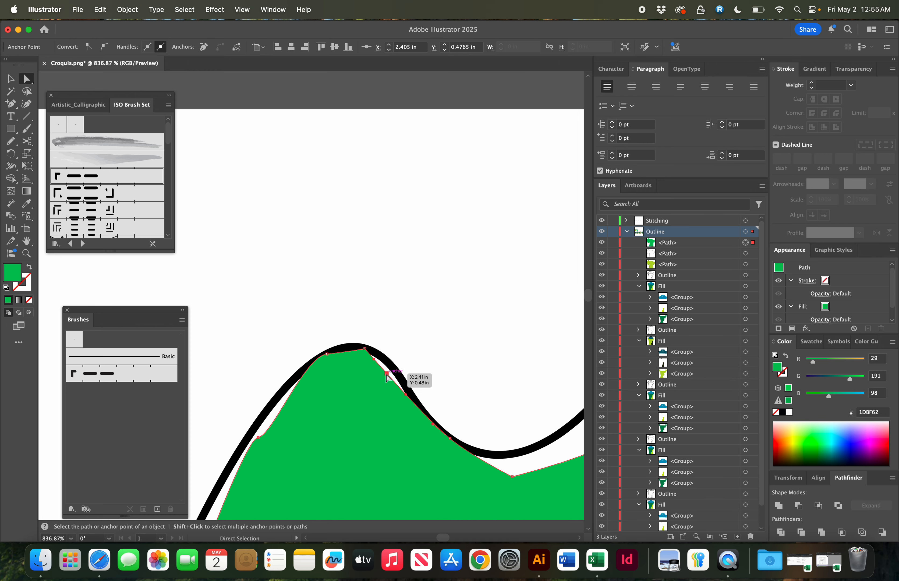
click(425, 352)
key(v)
click(381, 420)
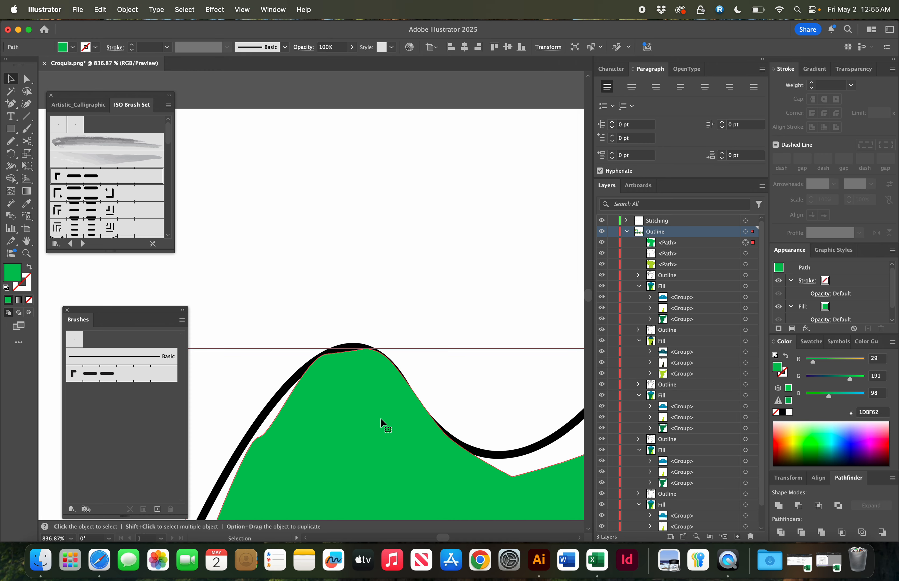
- Zoom out and review the two T-shirts alongside the row of colorways
key(super+minus)
key(super+minus)
key(super+minus)
key(super+minus)
key(super+minus)
key(super+minus)
click(382, 422)
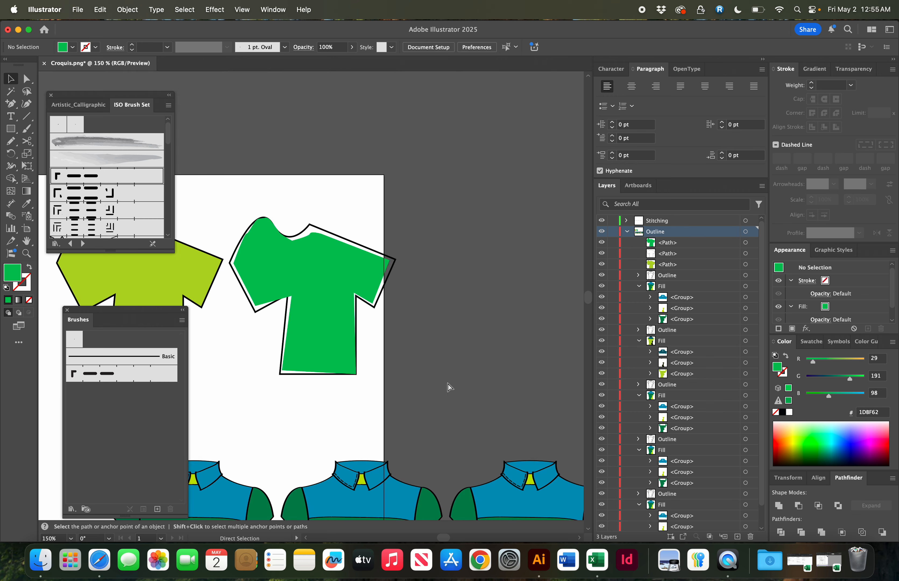
scroll(415, 324, left, 5)
scroll(415, 325, left, 2)
scroll(415, 324, down, 1)
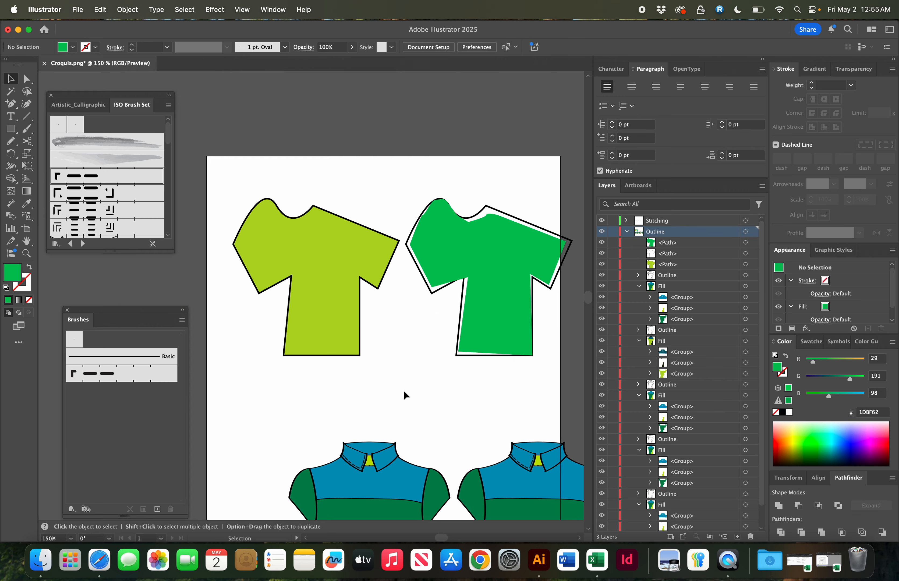
scroll(404, 390, down, 5)
key(super+minus)
key(super+minus)
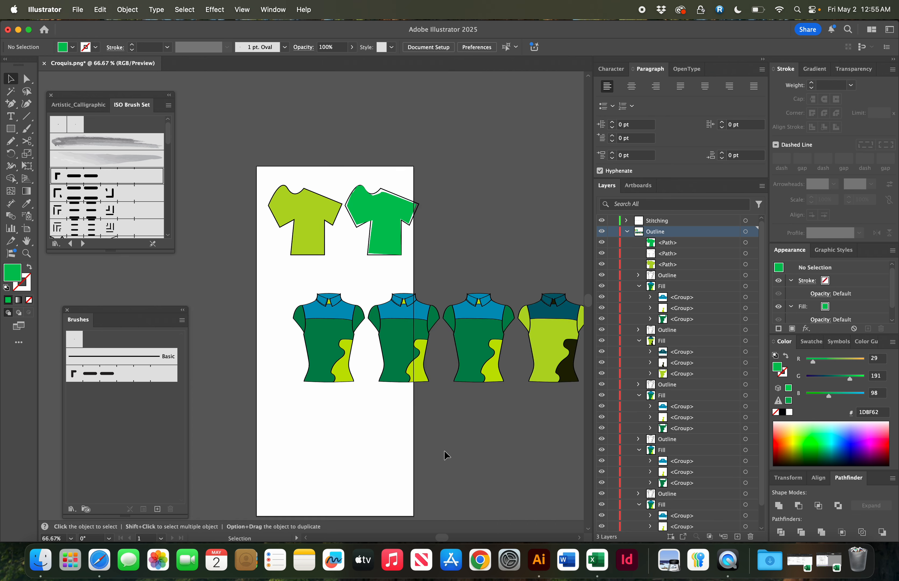
scroll(445, 451, right, 4)
scroll(444, 450, down, 1)
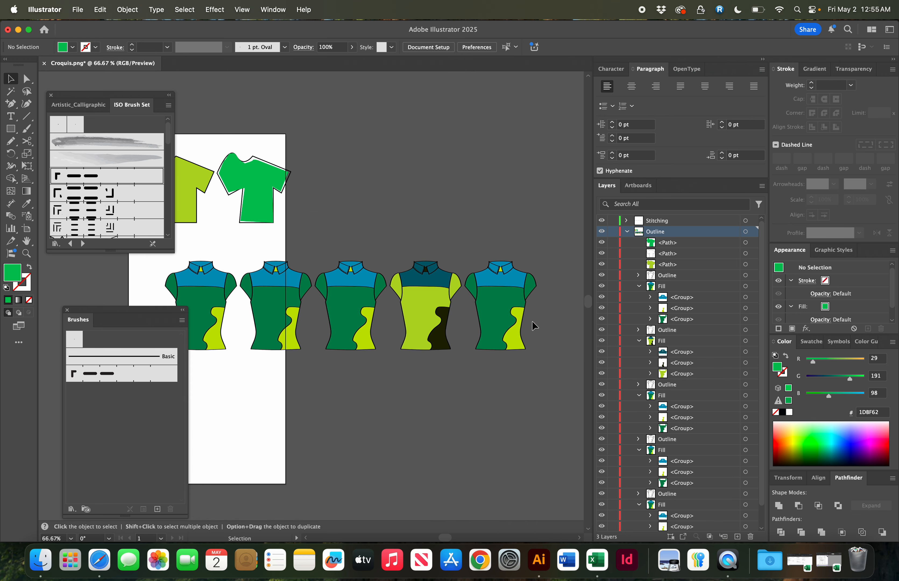
scroll(540, 327, left, 2)
scroll(540, 327, down, 2)
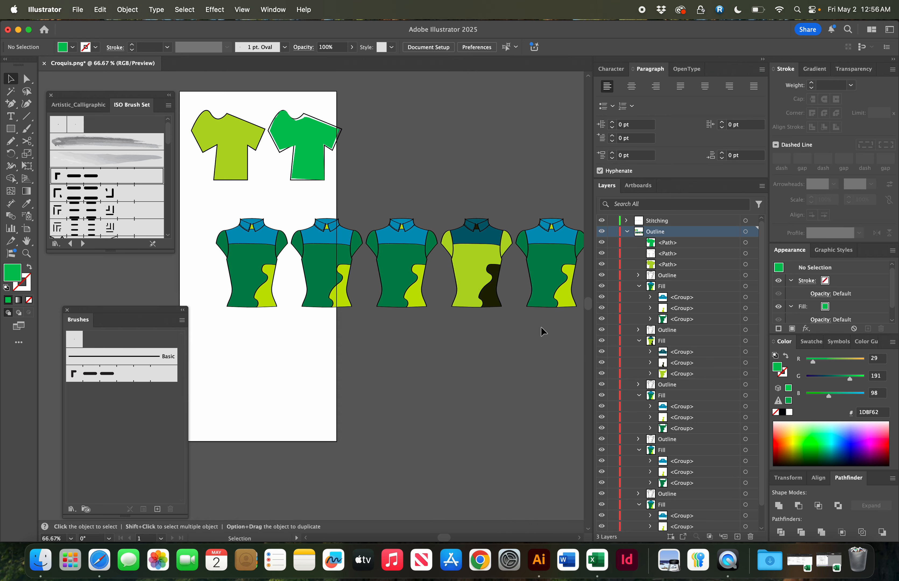
key(super+minus)
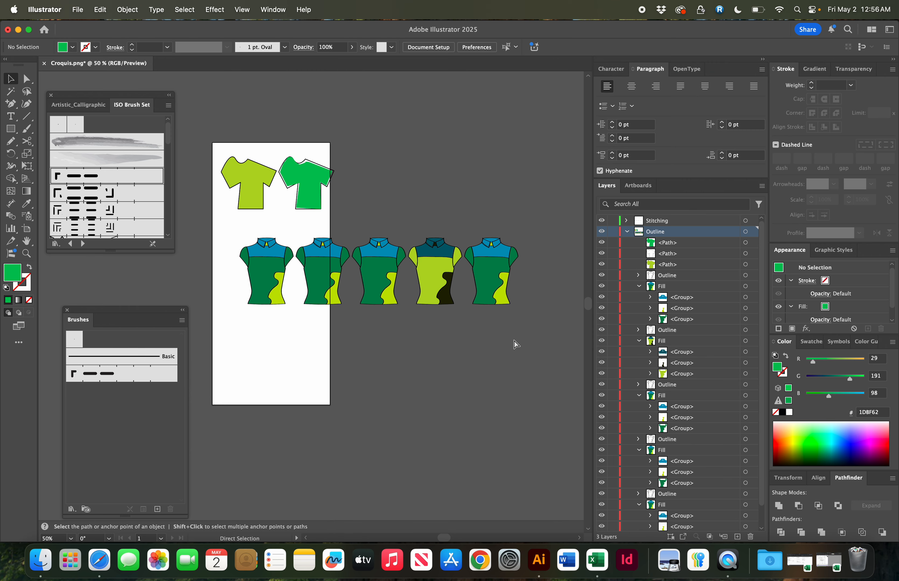